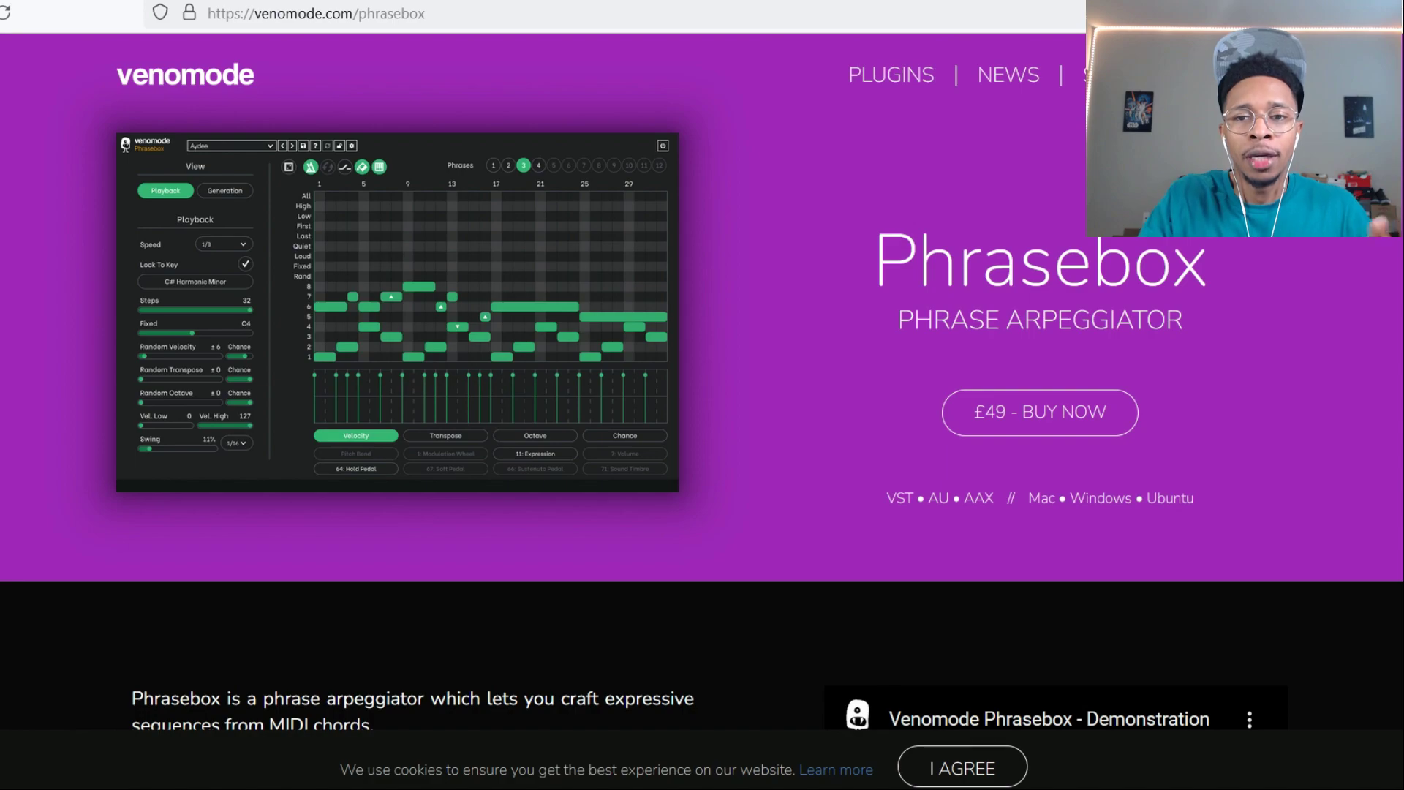
# Scroll down the Venomode Phrasebox product page.
pyautogui.scroll(-2, 702, 395)
pyautogui.scroll(-2, 1047, 593)
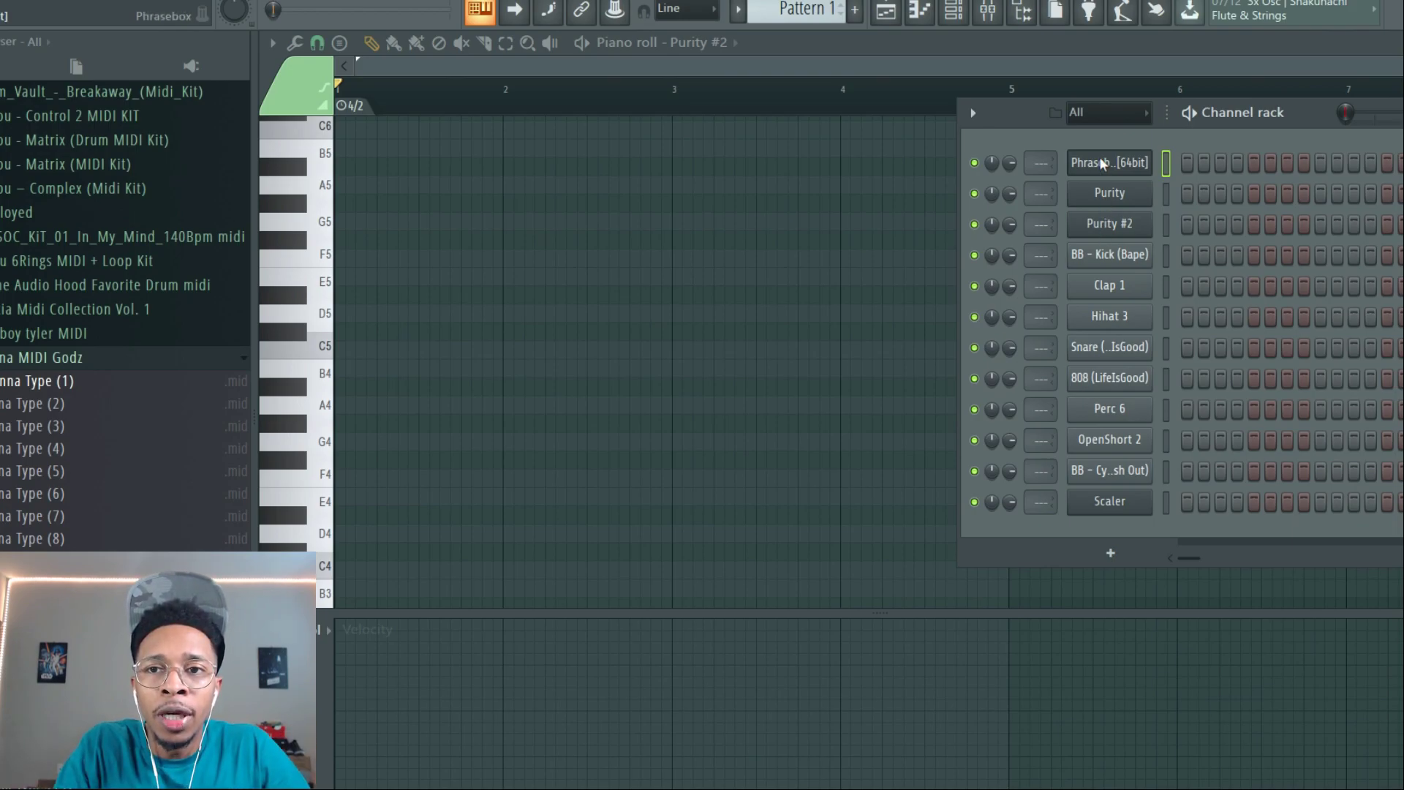
# Open the Phrasebox plugin window and view its wrapper Settings page.
pyautogui.click(1102, 162)
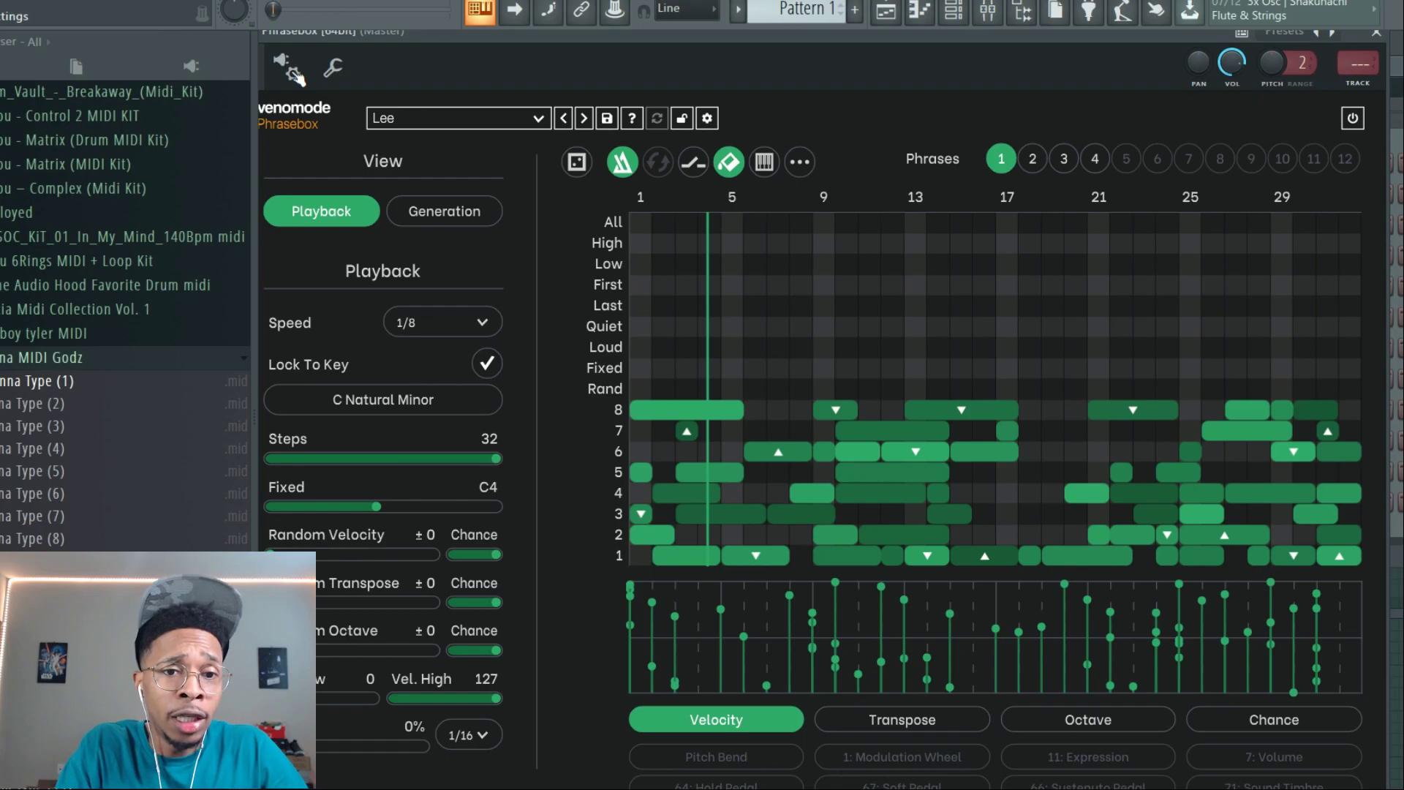
pyautogui.click(293, 72)
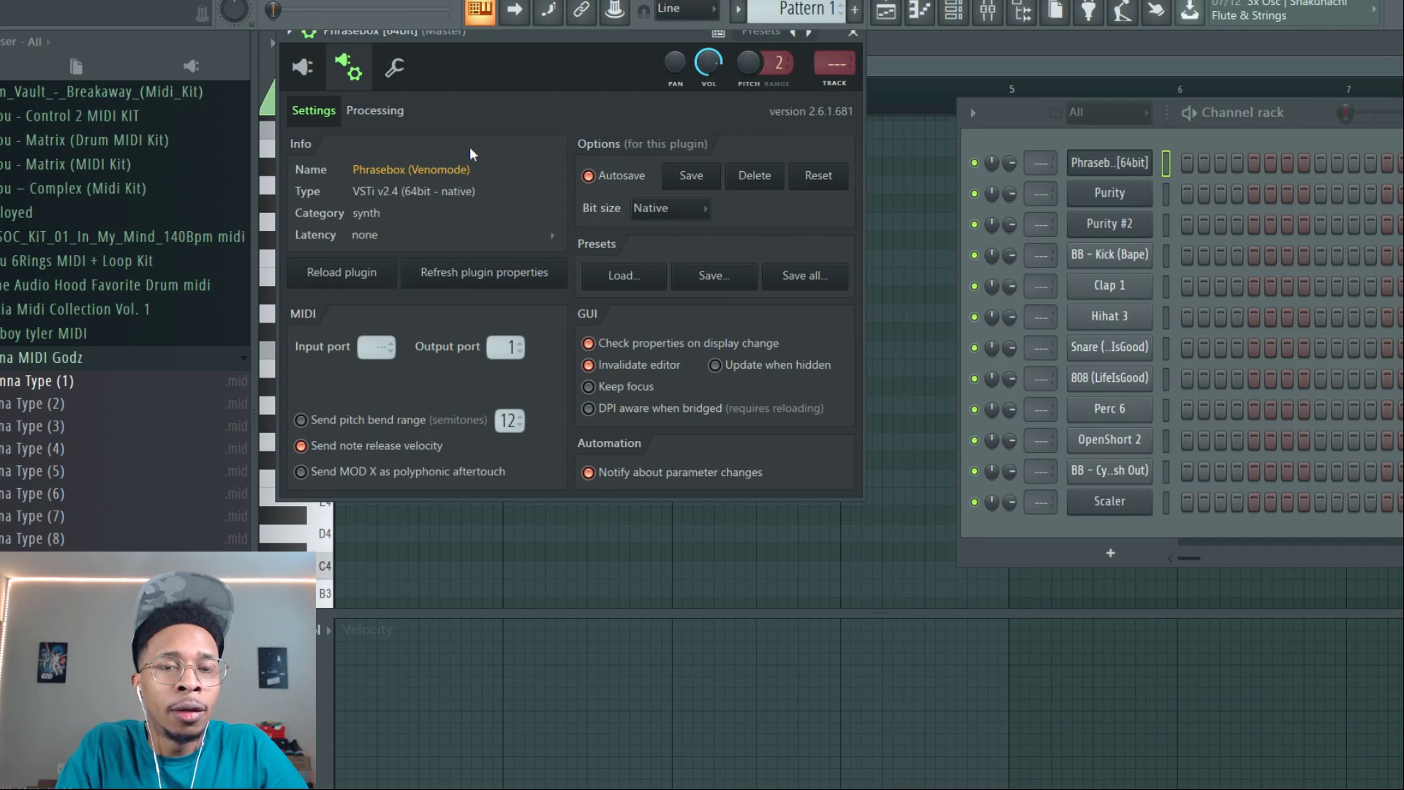
# Return to Phrasebox's own editor and bring the channel rack forward.
pyautogui.click(303, 67)
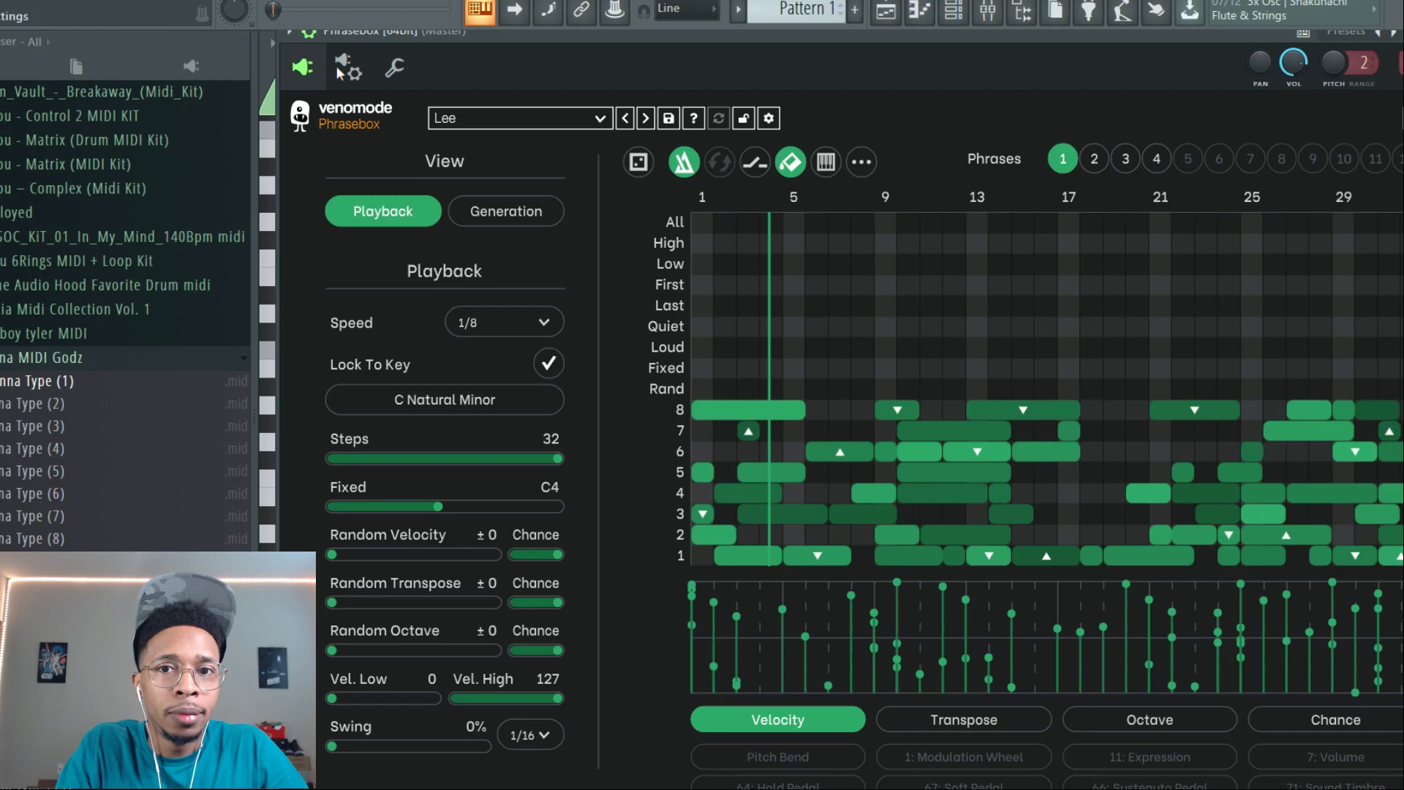
pyautogui.click(958, 22)
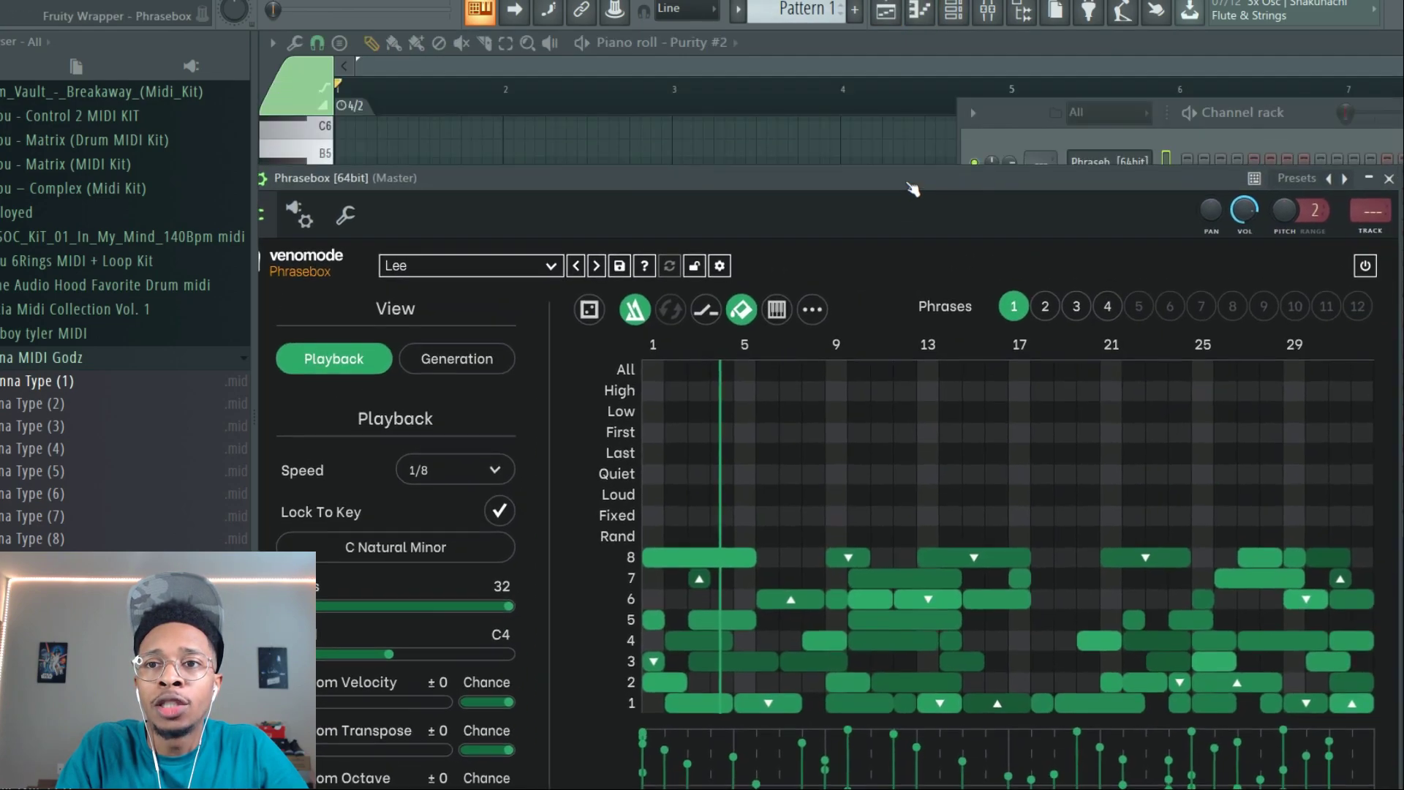
pyautogui.click(1040, 139)
# Check Purity's wrapper settings, then show the Phrasebox channel's empty piano roll.
pyautogui.click(1090, 195)
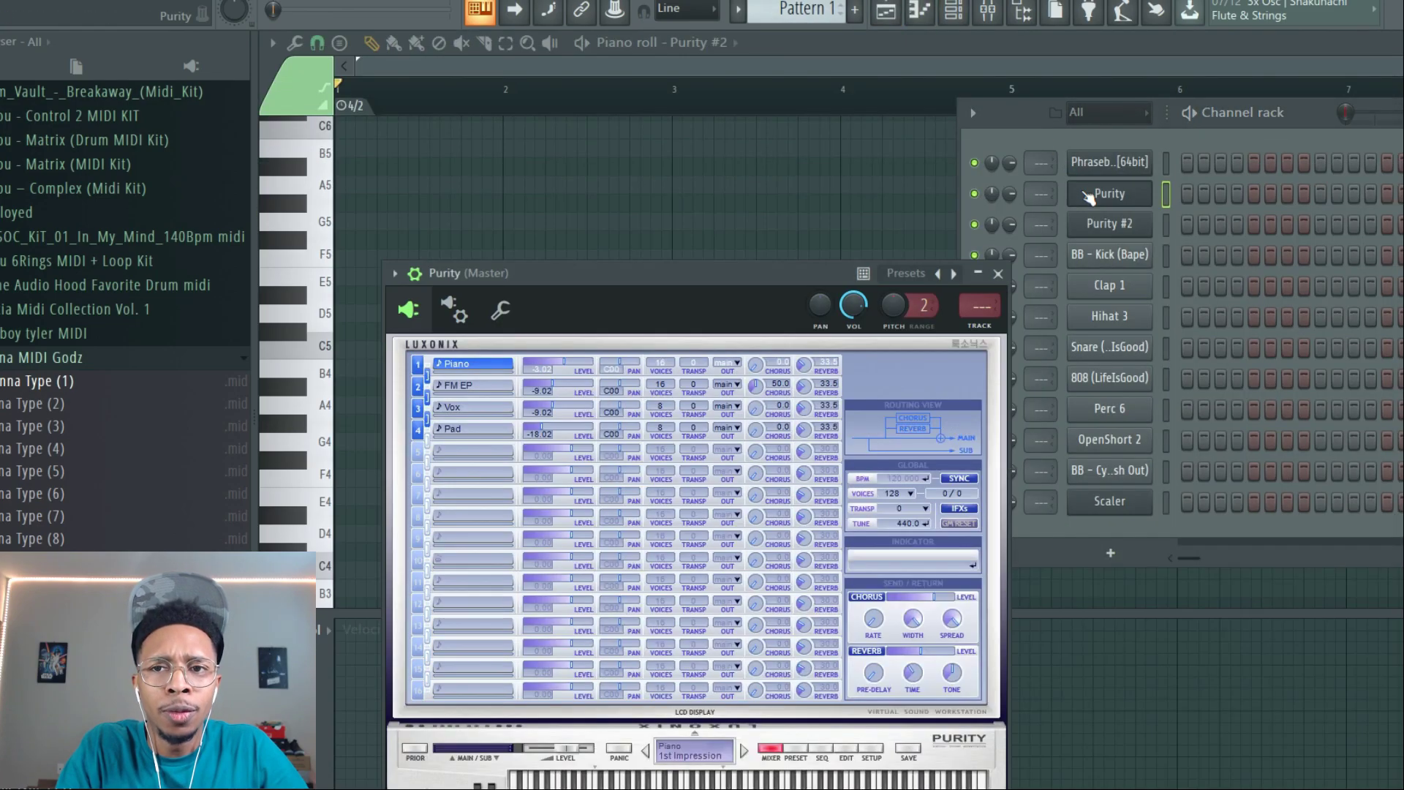
pyautogui.moveTo(715, 276); pyautogui.dragTo(676, 90)
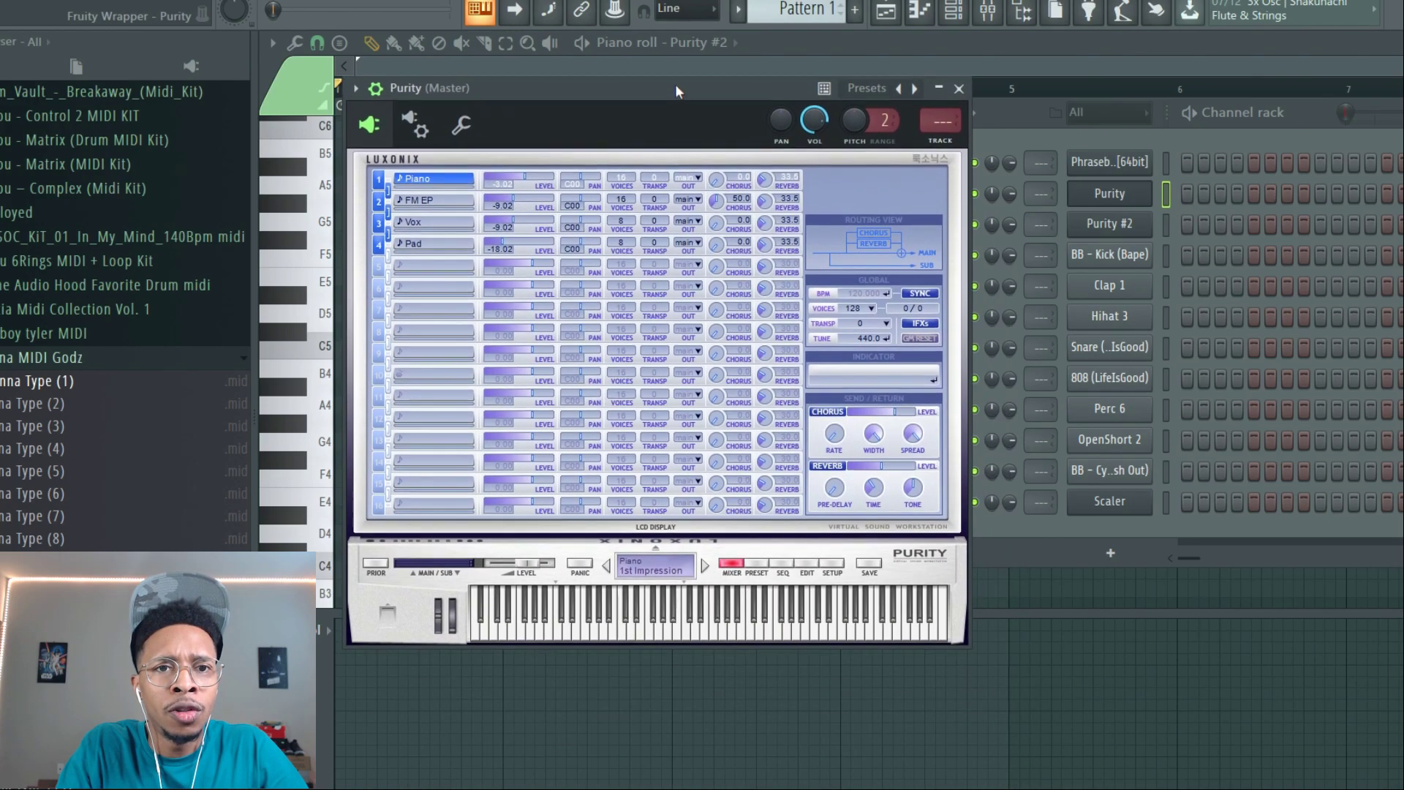
pyautogui.click(415, 124)
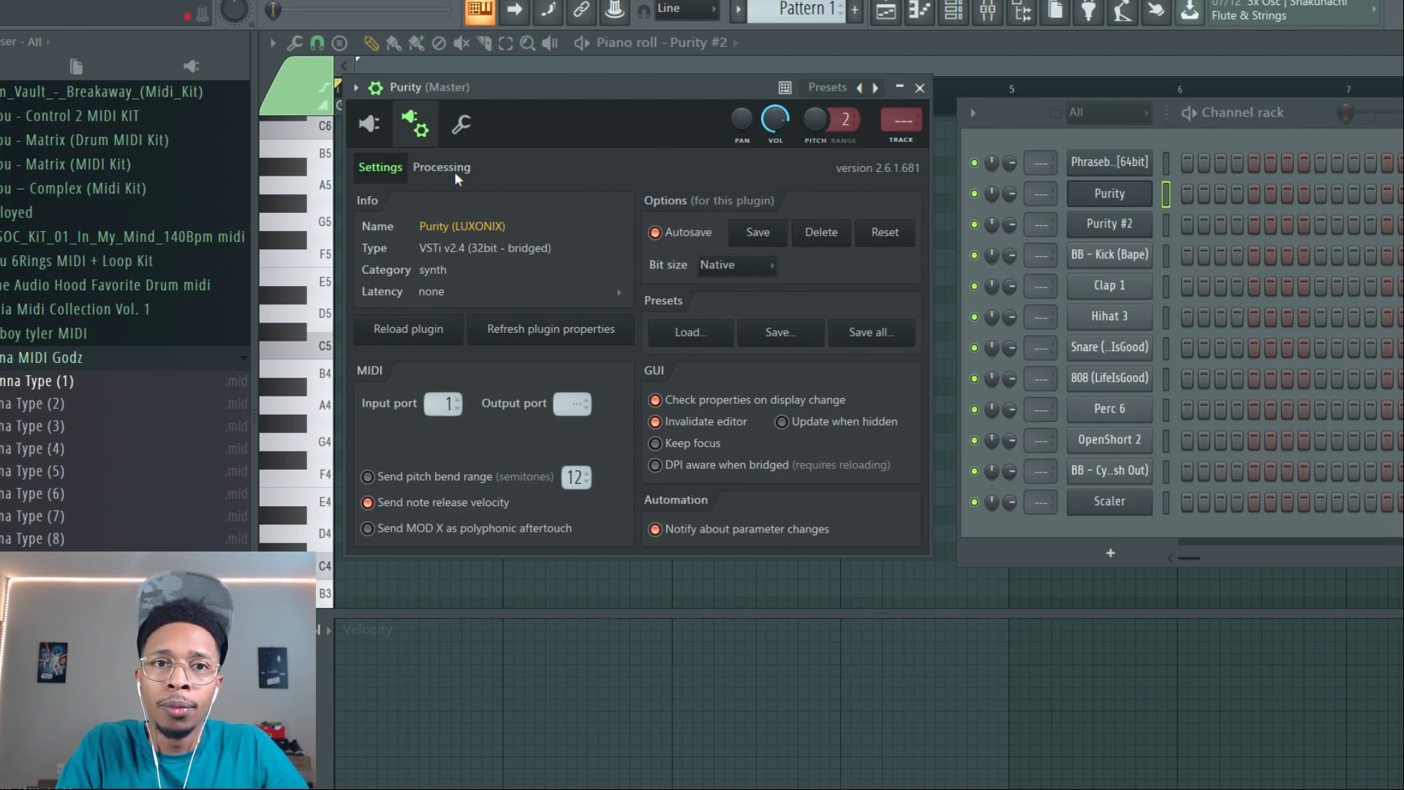
pyautogui.click(370, 125)
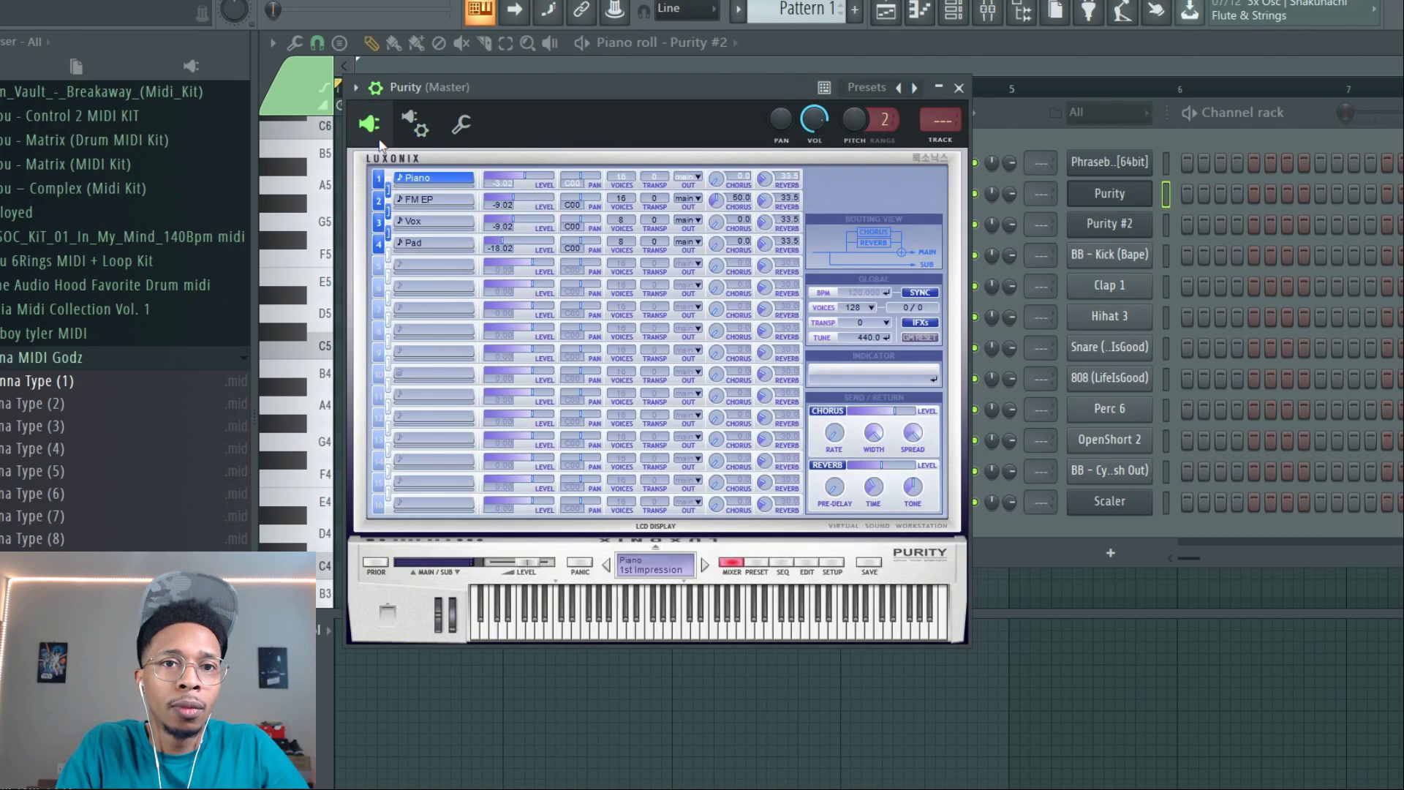
pyautogui.click(1166, 162)
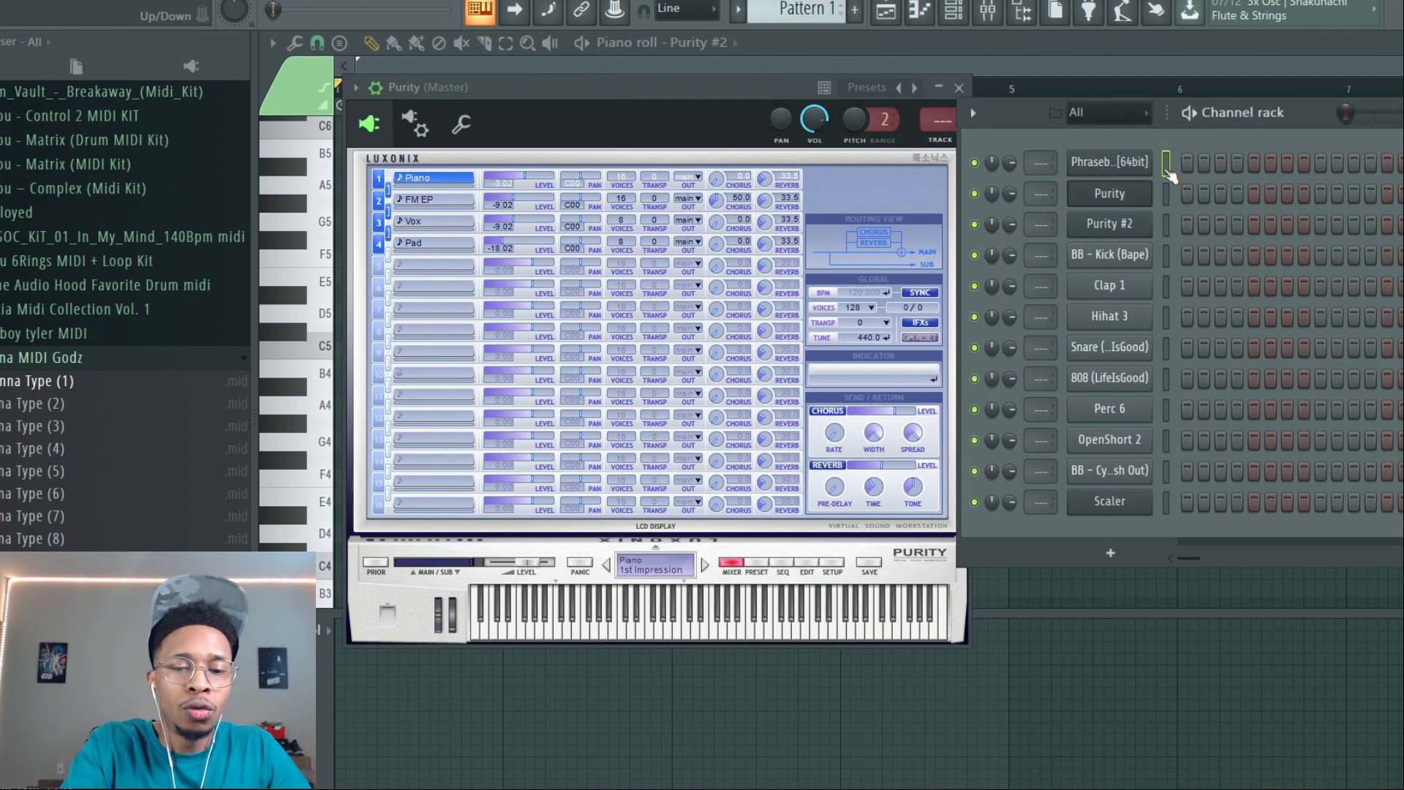
pyautogui.press('F7')
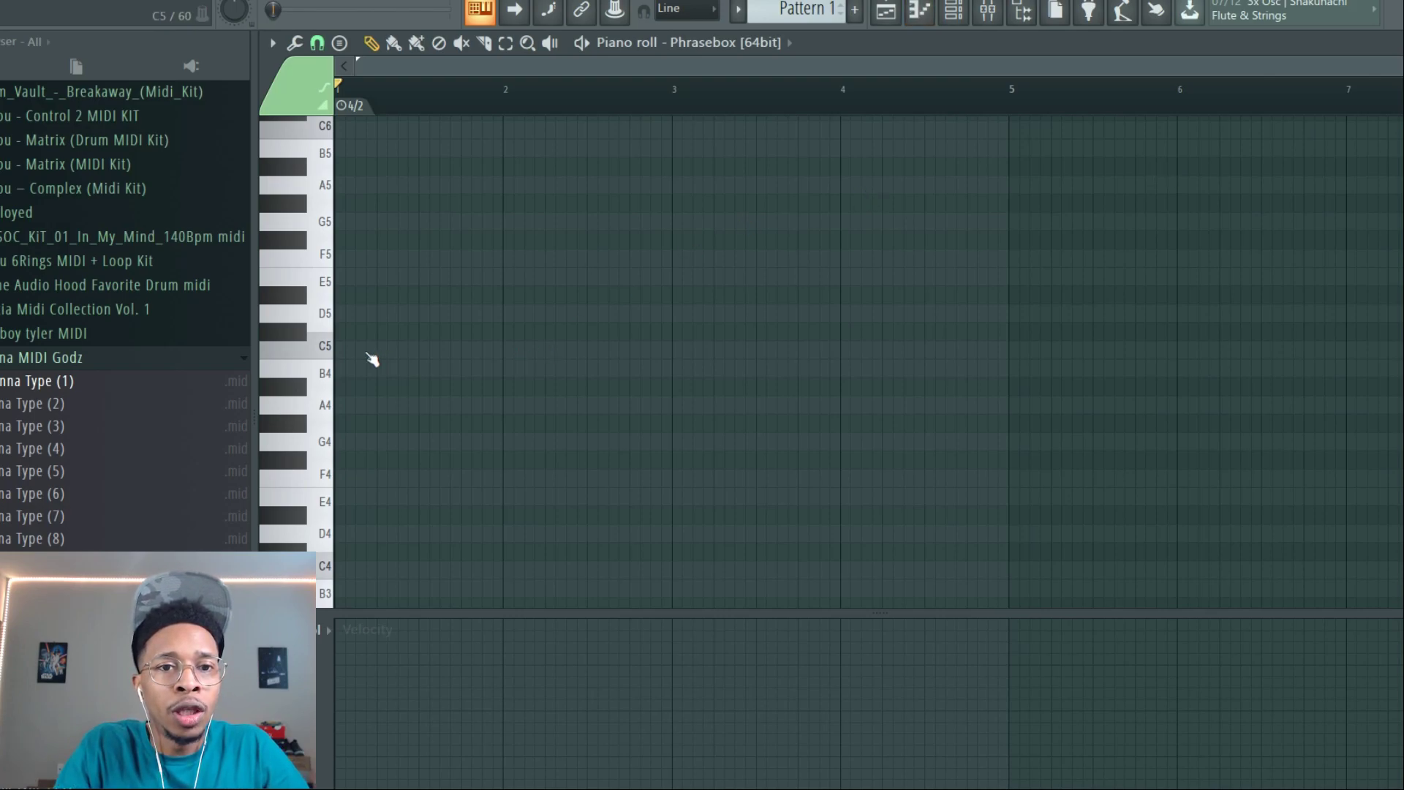
# Highlight the C Natural Minor scale in the piano roll and place a C5 note at bar 1.
pyautogui.click(273, 45)
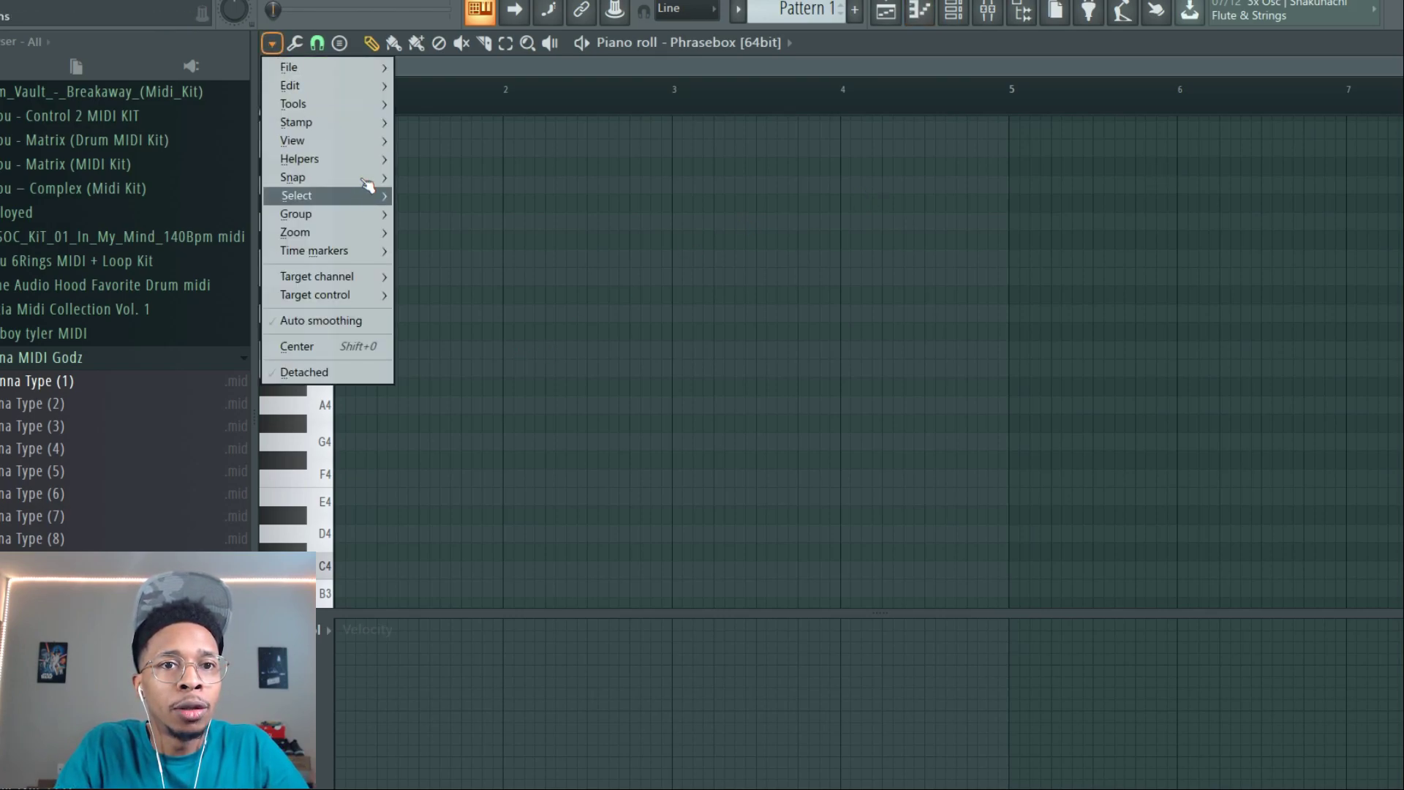
pyautogui.moveTo(380, 161)
pyautogui.moveTo(492, 179)
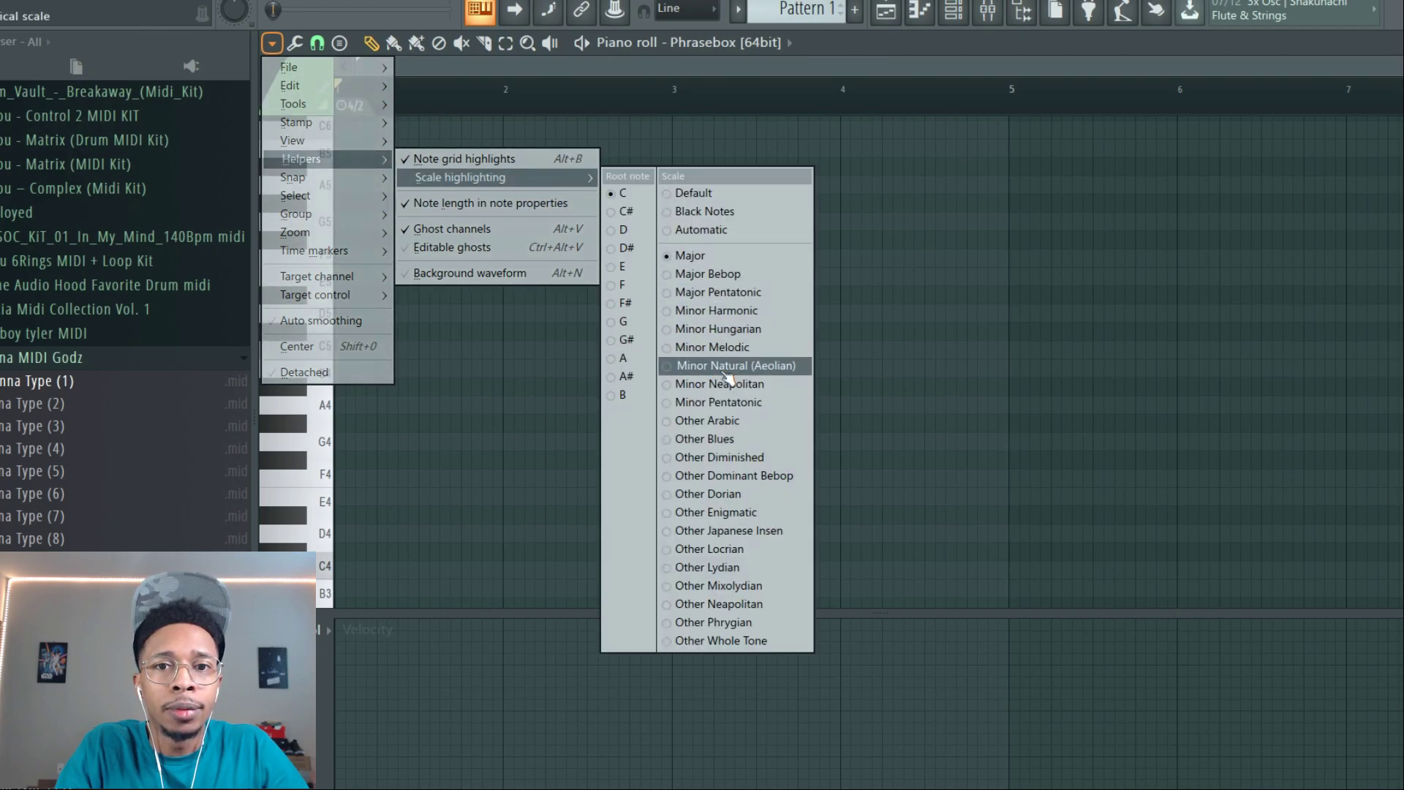
pyautogui.click(729, 310)
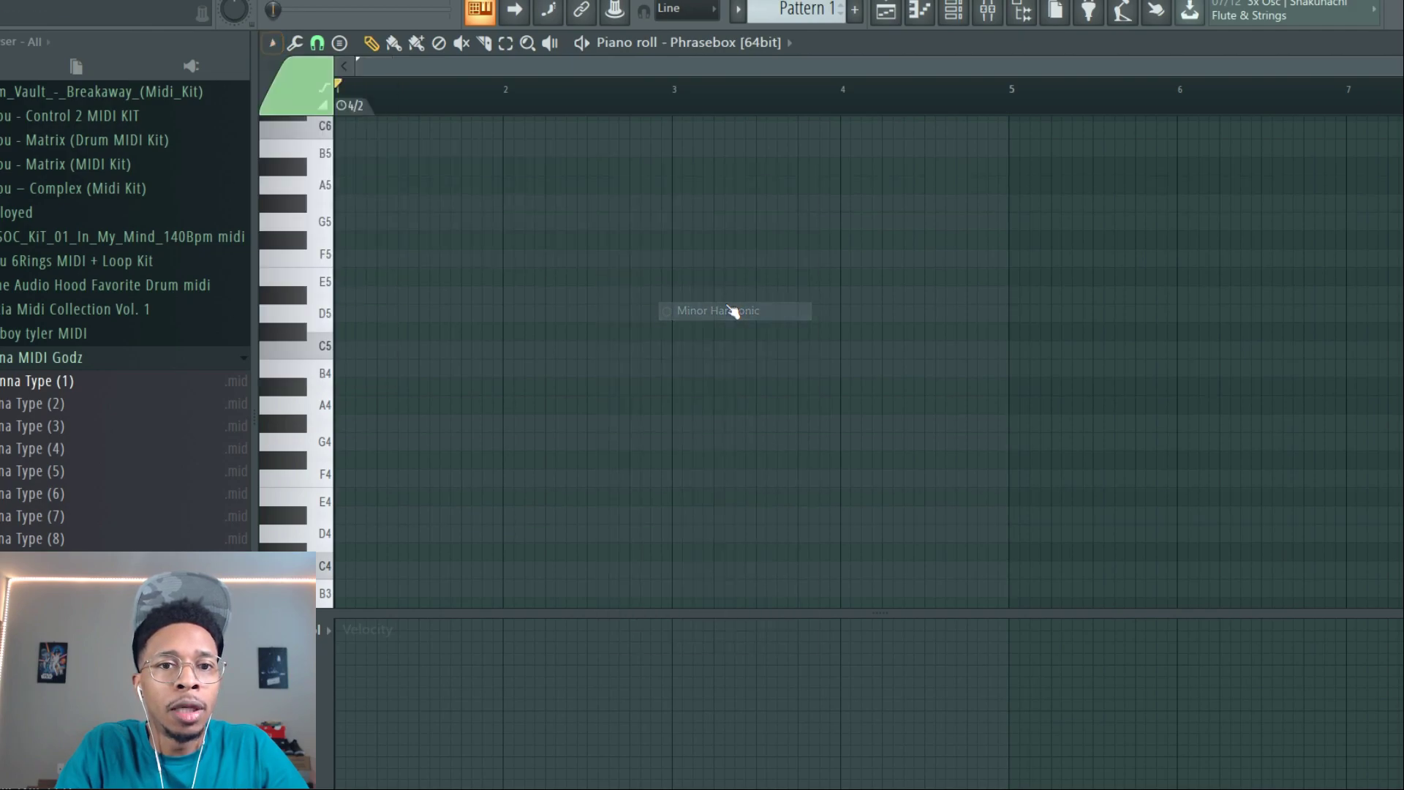
pyautogui.click(340, 352)
# Build a bar-long C–D#–G chord in bar 1 from the C5 note.
pyautogui.moveTo(422, 353); pyautogui.dragTo(503, 354)
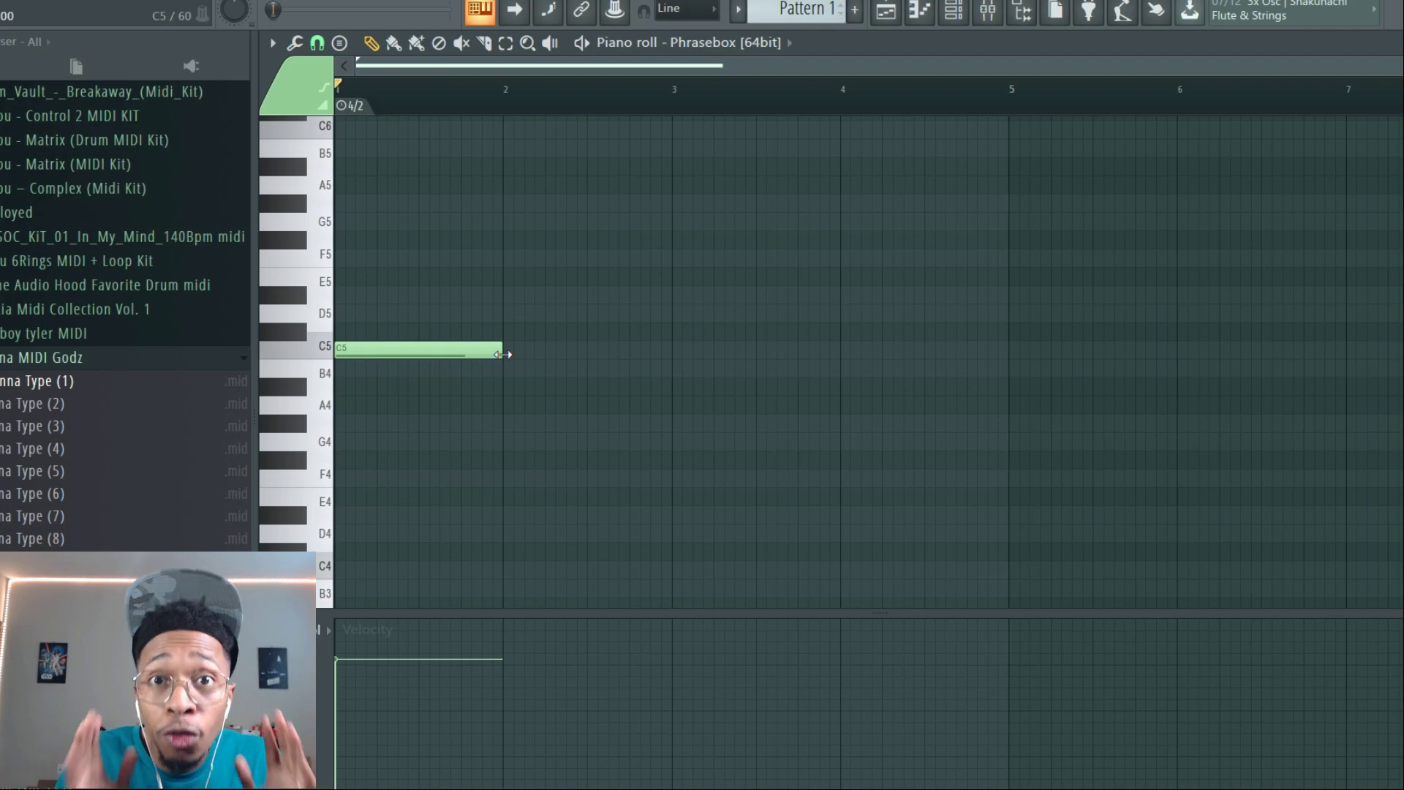
pyautogui.click(340, 296)
pyautogui.click(339, 228)
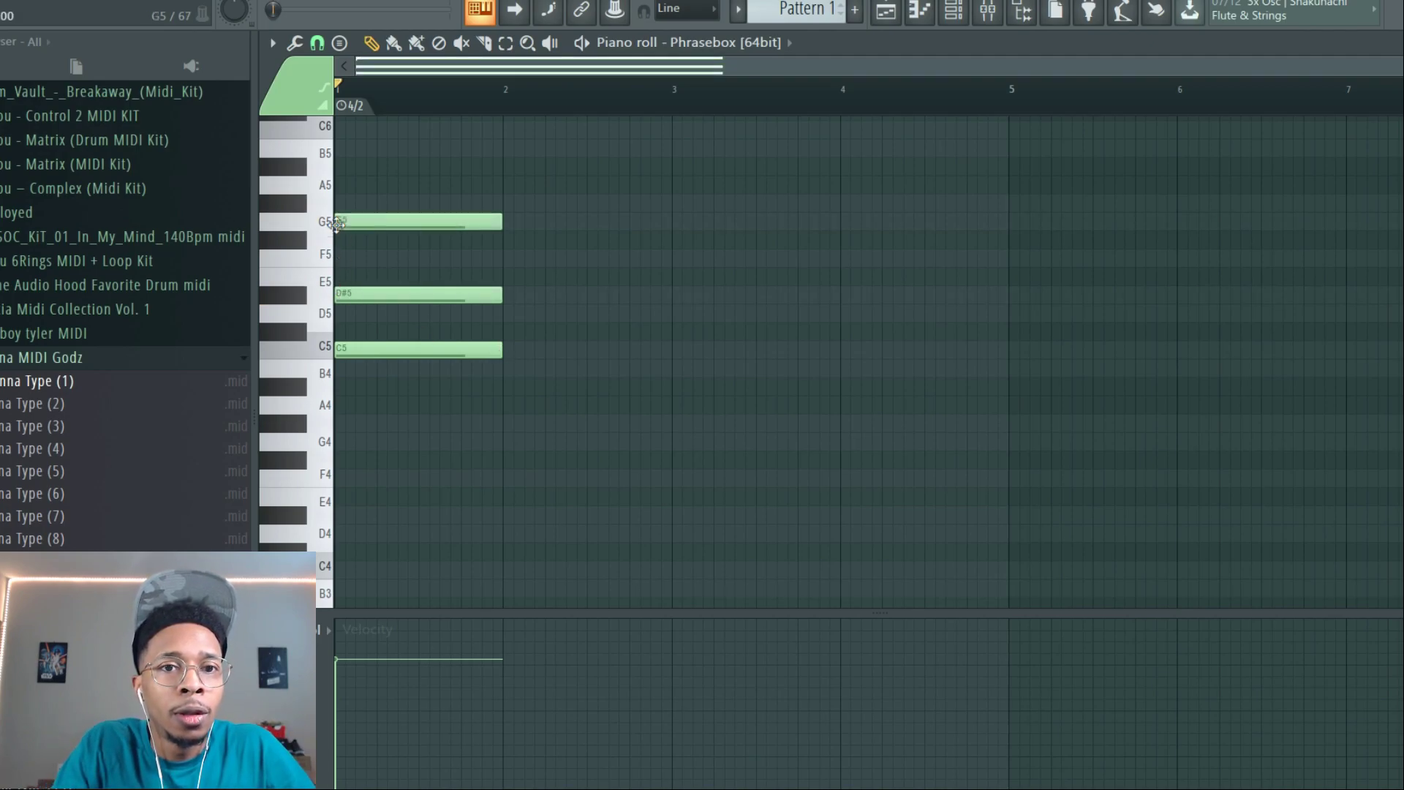
# Copy the chord into bar 2 and transpose it to F–G#–C.
pyautogui.moveTo(500, 347); pyautogui.dragTo(453, 196)
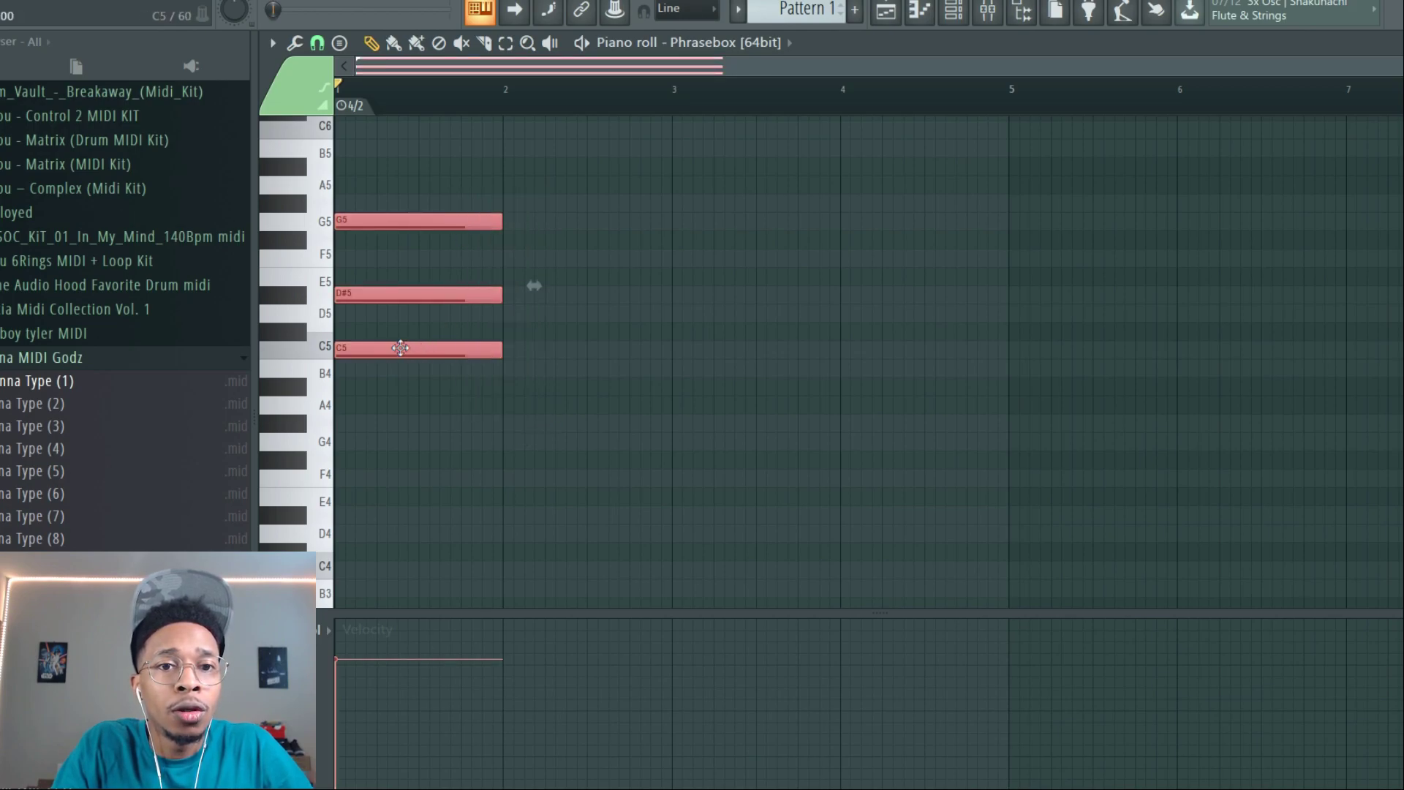
pyautogui.moveTo(399, 349); pyautogui.dragTo(570, 341)
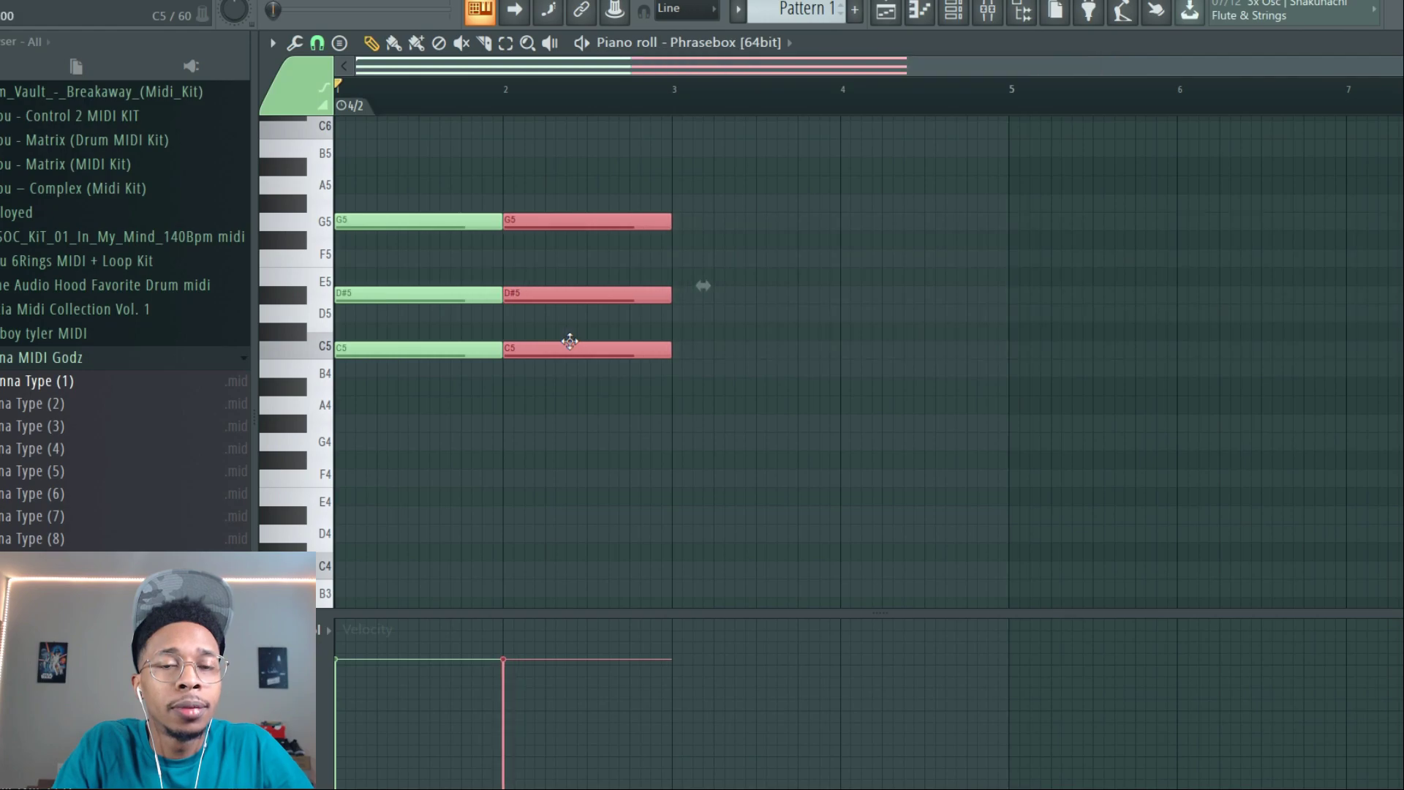
pyautogui.hotkey('ctrl', 'Up')
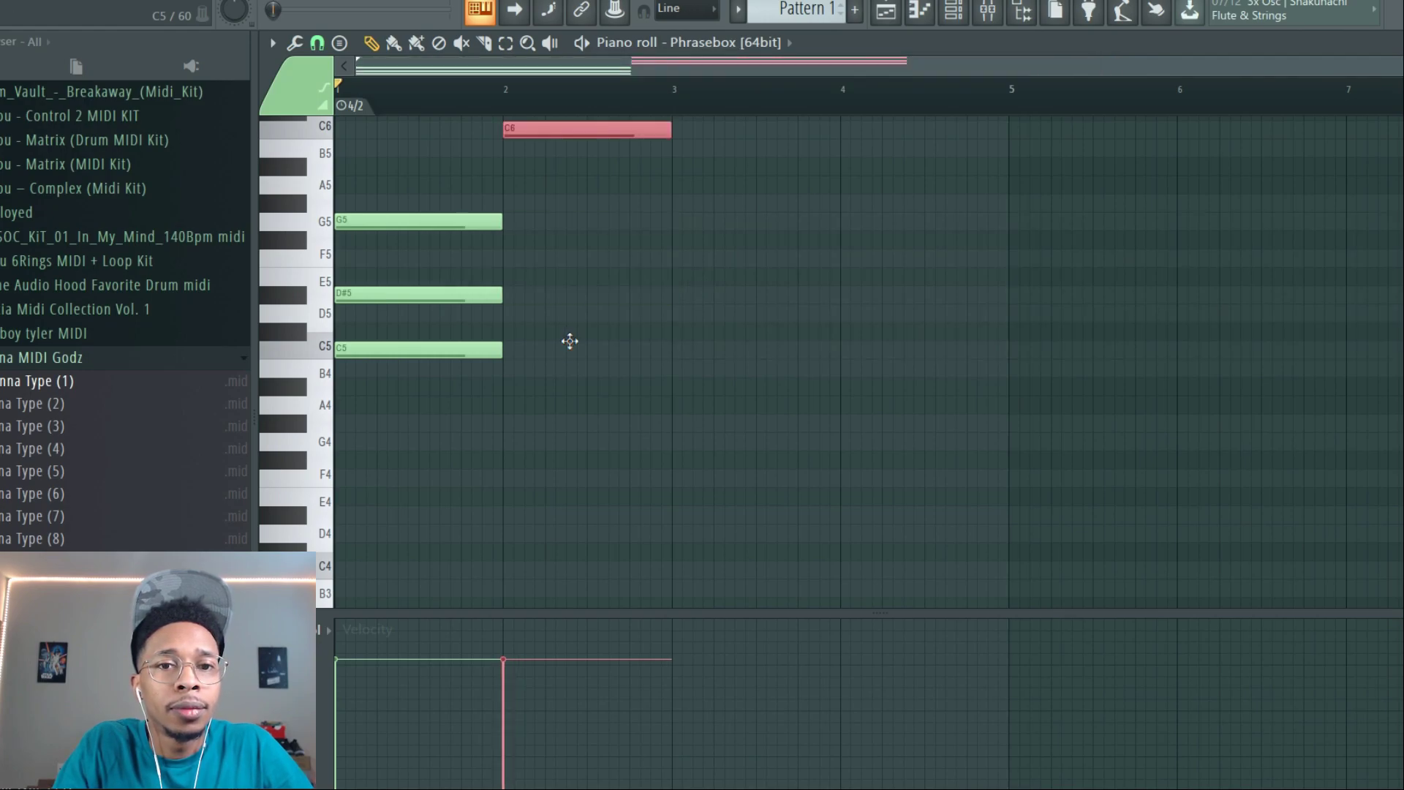
pyautogui.scroll(-1, 570, 341)
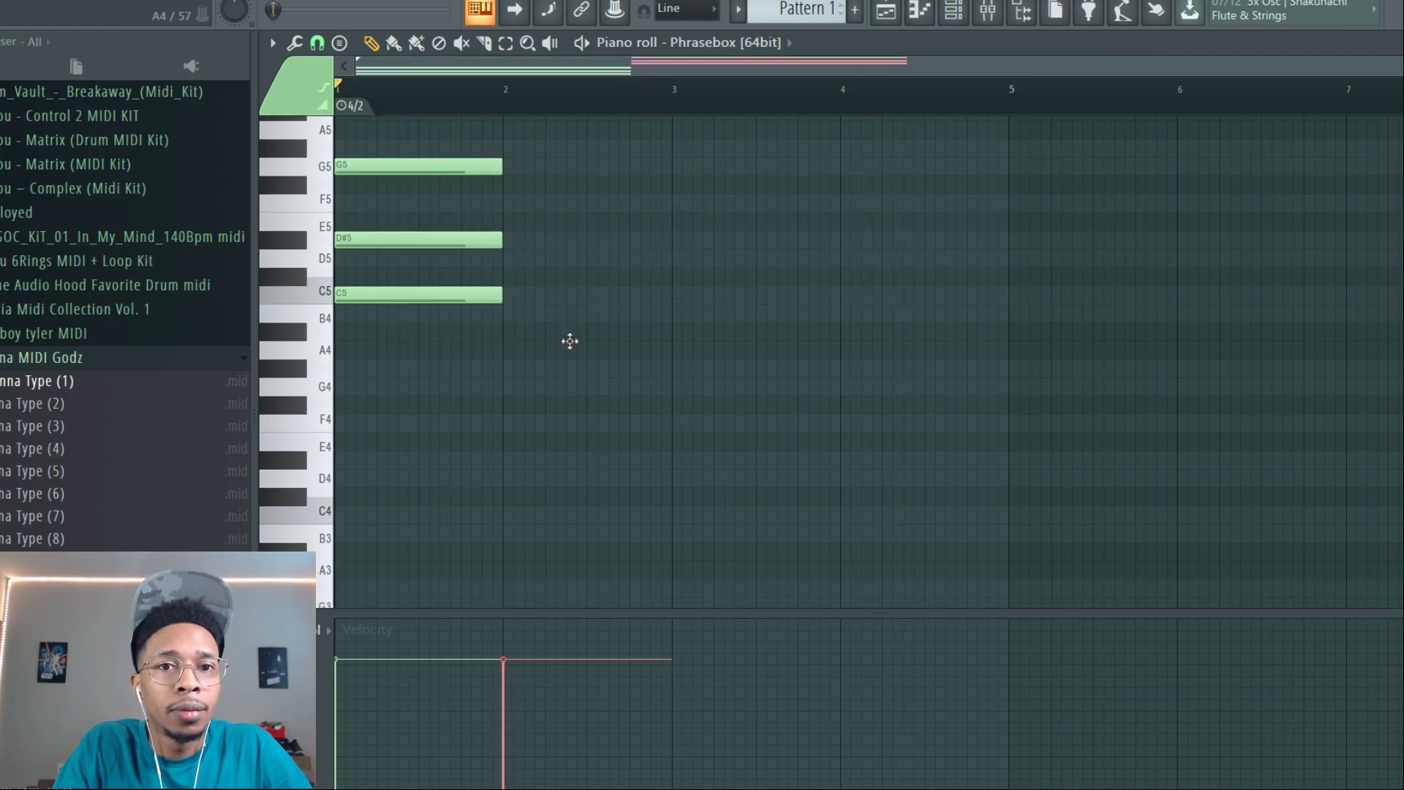
pyautogui.scroll(5, 570, 341)
pyautogui.scroll(-9, 569, 341)
pyautogui.scroll(1, 569, 341)
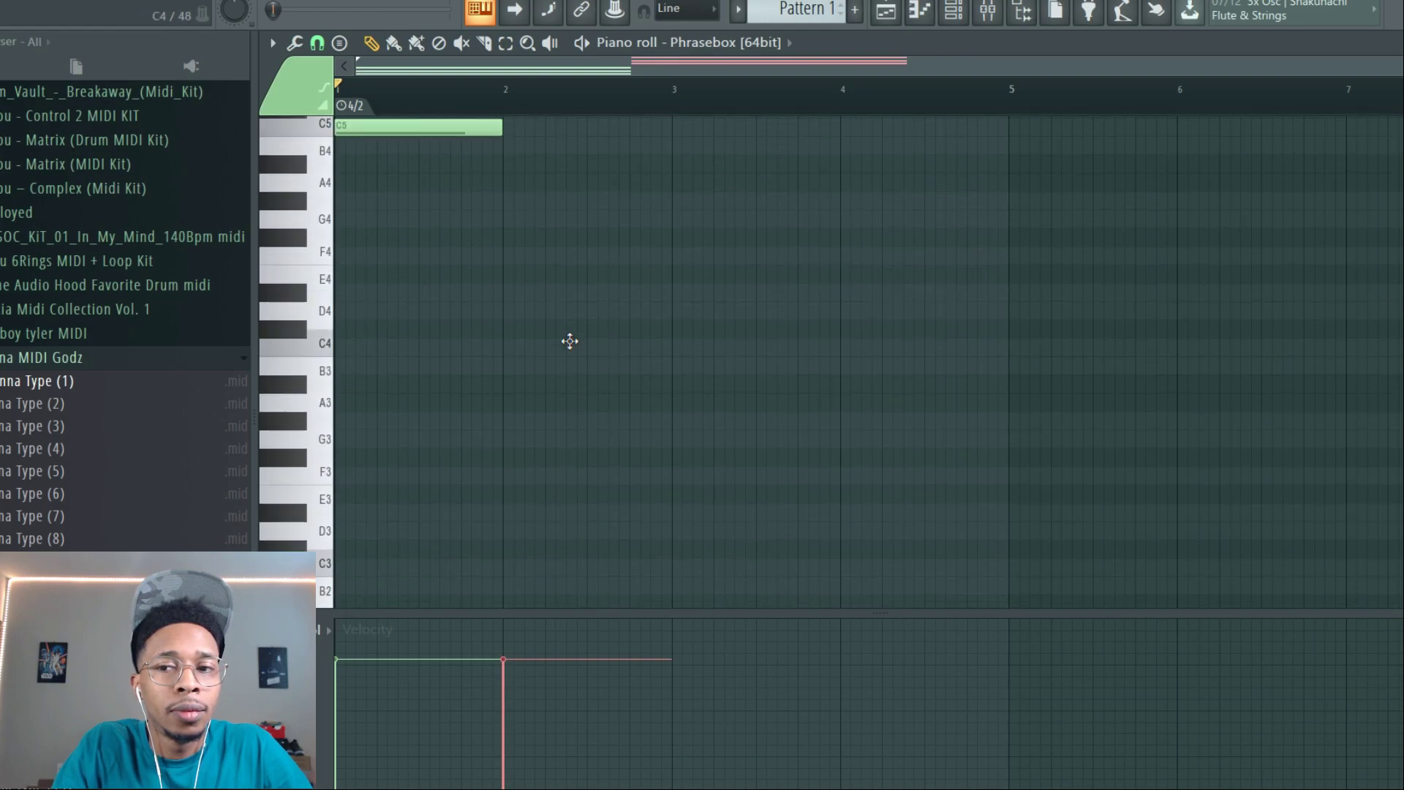
pyautogui.scroll(5, 570, 341)
pyautogui.press('Down')
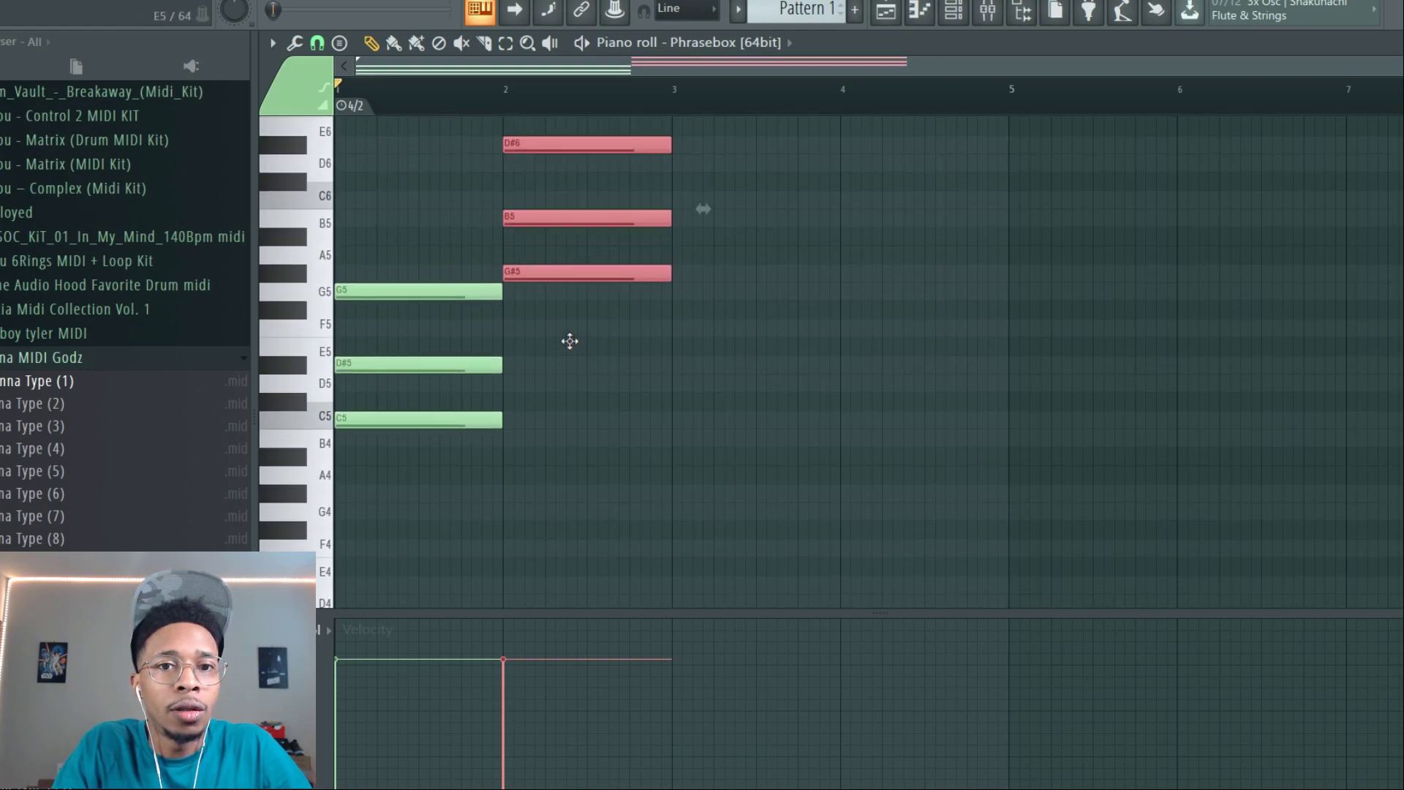
pyautogui.press('Down')
pyautogui.press('Down')
pyautogui.press('Down')
# Copy the chord into bar 3 and rework it into D#5–F5–G#5, deleting a stray C6.
pyautogui.keyDown('shift'); pyautogui.moveTo(526, 327); pyautogui.dragTo(700, 325); pyautogui.keyUp('shift')
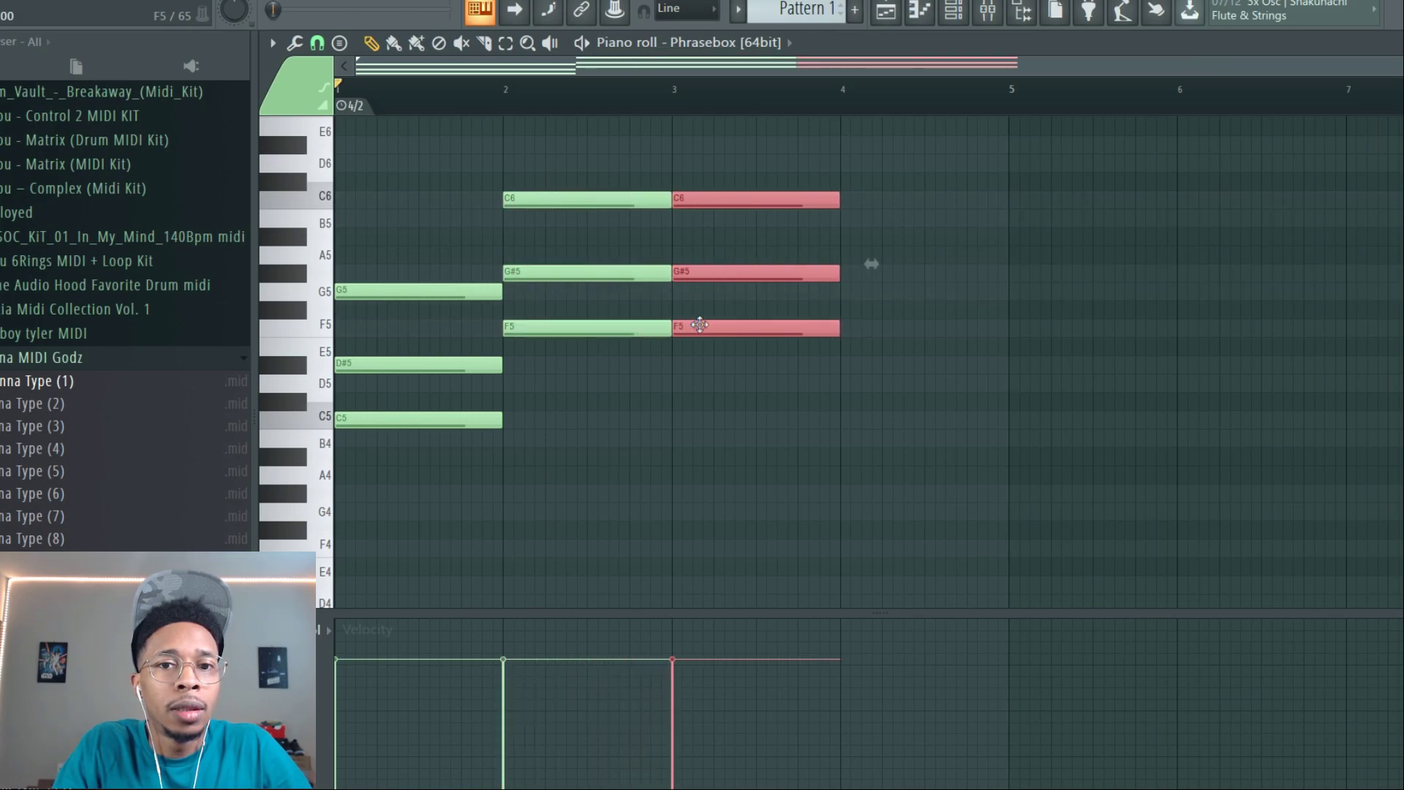
pyautogui.press('Down')
pyautogui.press('Down')
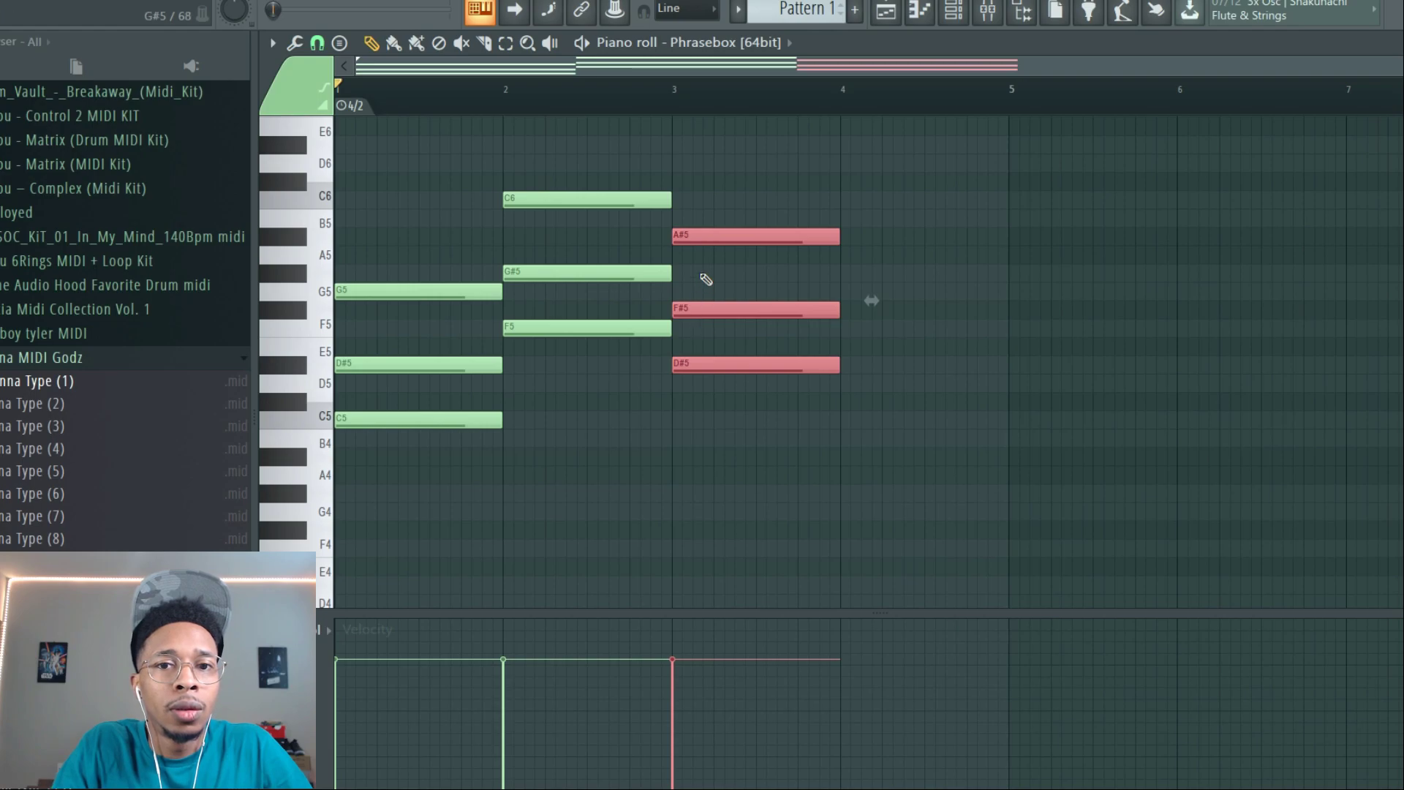
pyautogui.click(702, 309)
pyautogui.press('Down')
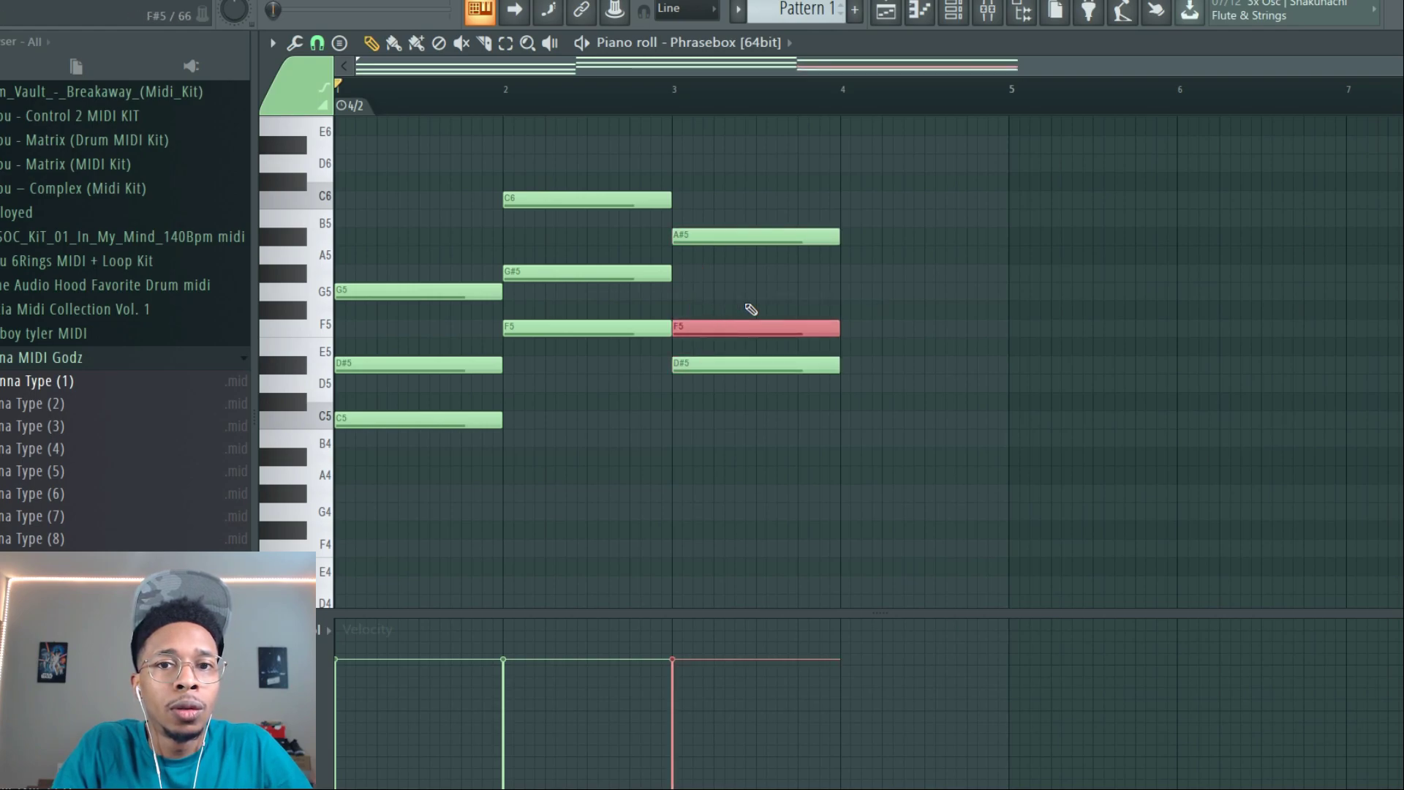
pyautogui.click(737, 201)
pyautogui.rightClick(740, 199)
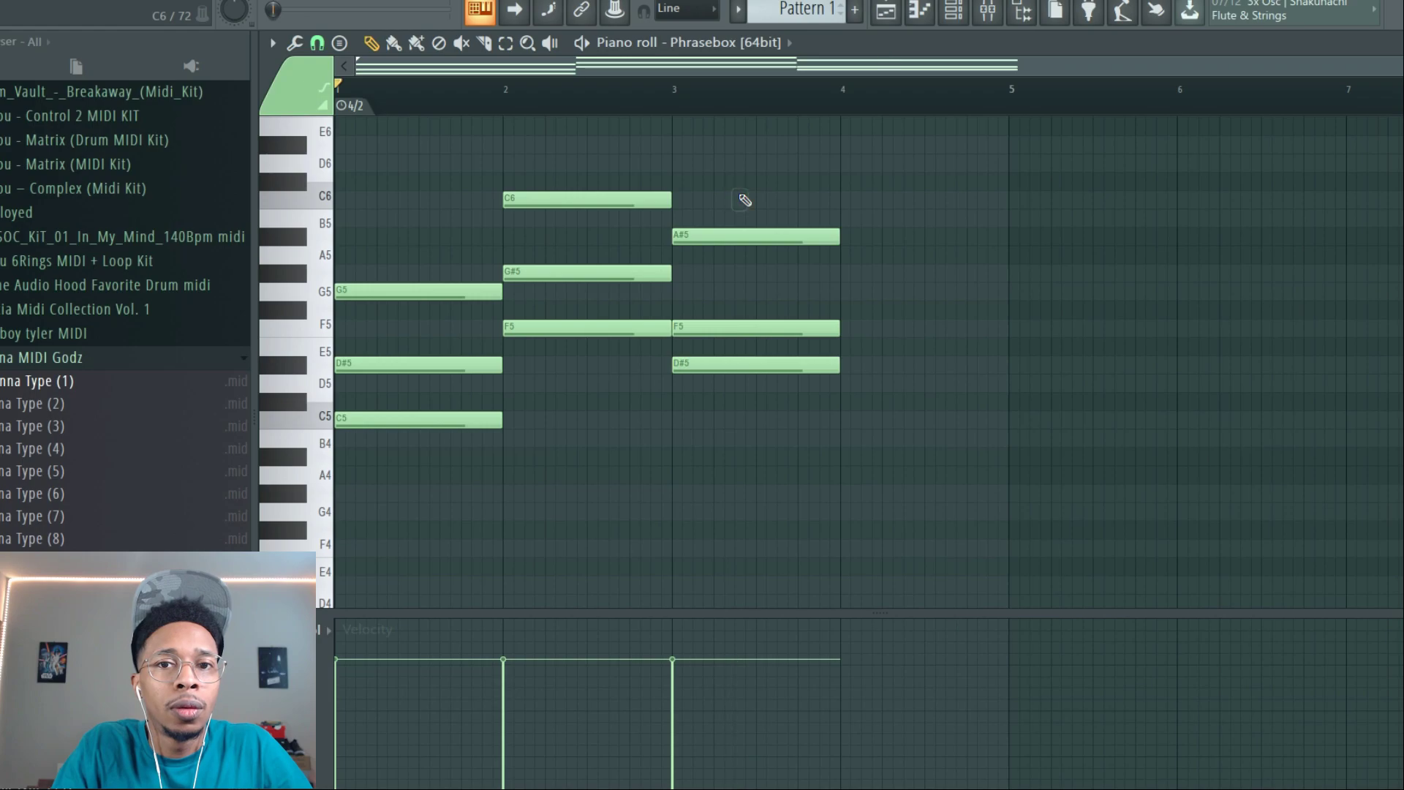
pyautogui.moveTo(733, 235); pyautogui.dragTo(730, 267)
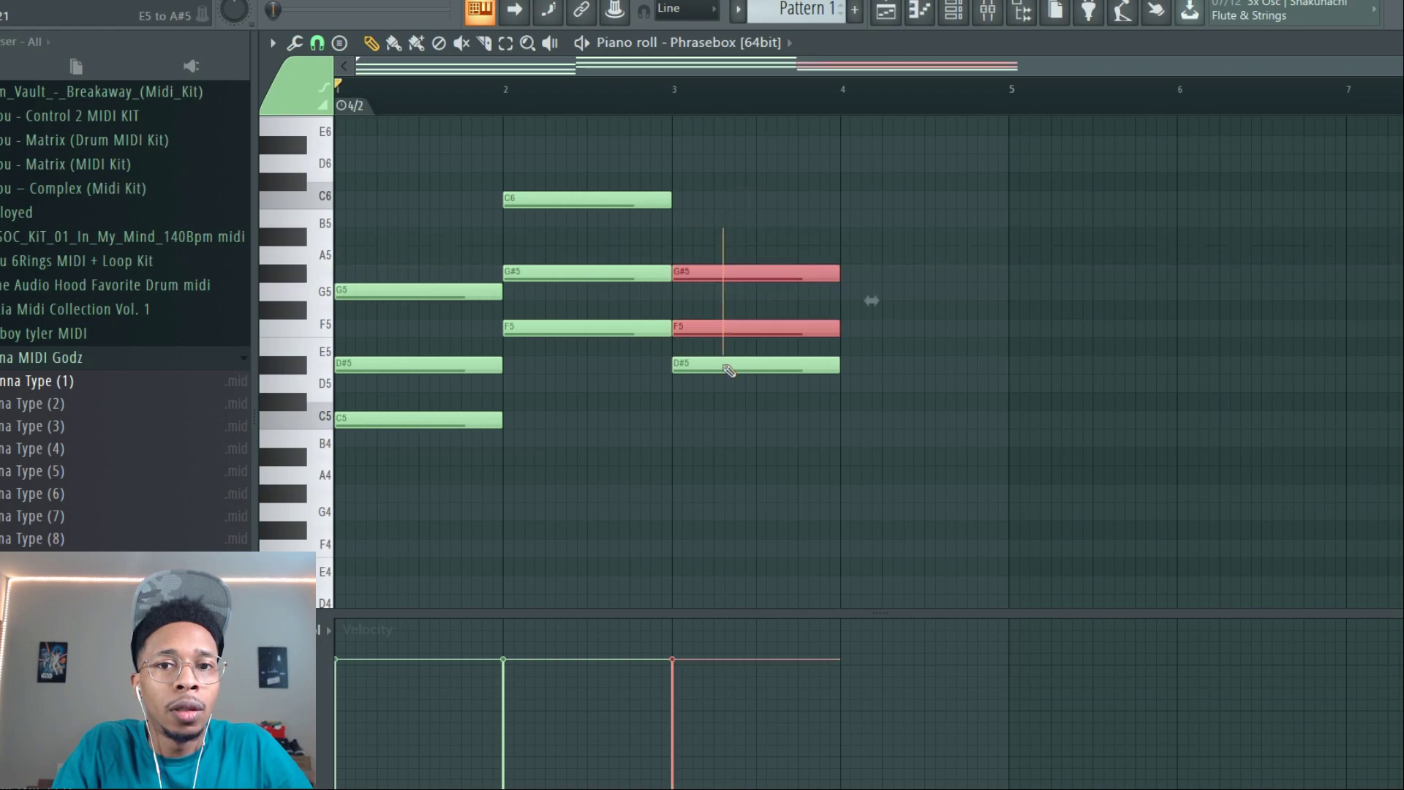
# Lengthen the three bar-3 notes so they end at bar 5.
pyautogui.click(723, 367)
pyautogui.moveTo(840, 366); pyautogui.dragTo(1007, 367)
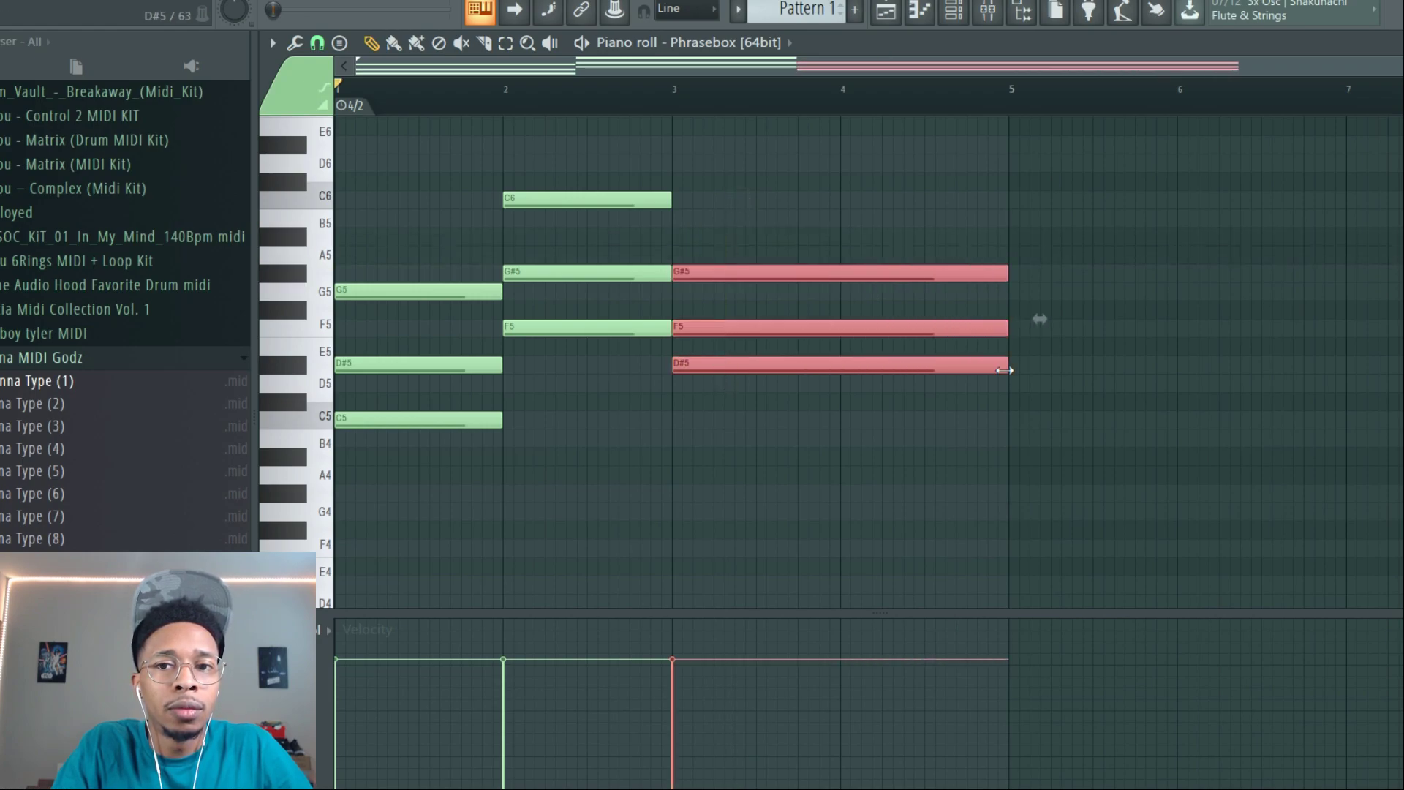
pyautogui.press('F6')
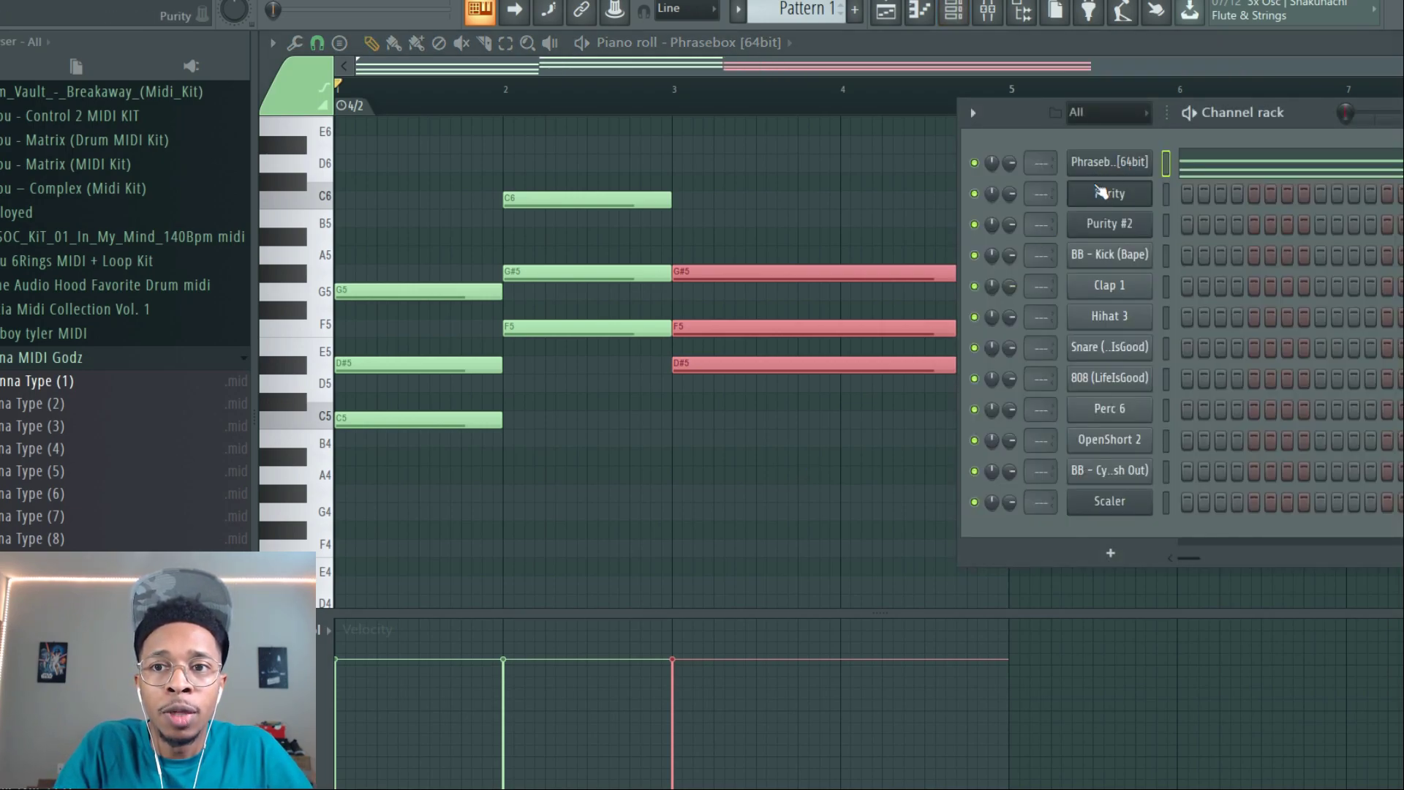
# Load Purity's 024 Digital EP preset, then reopen the Phrasebox plugin window.
pyautogui.click(1108, 196)
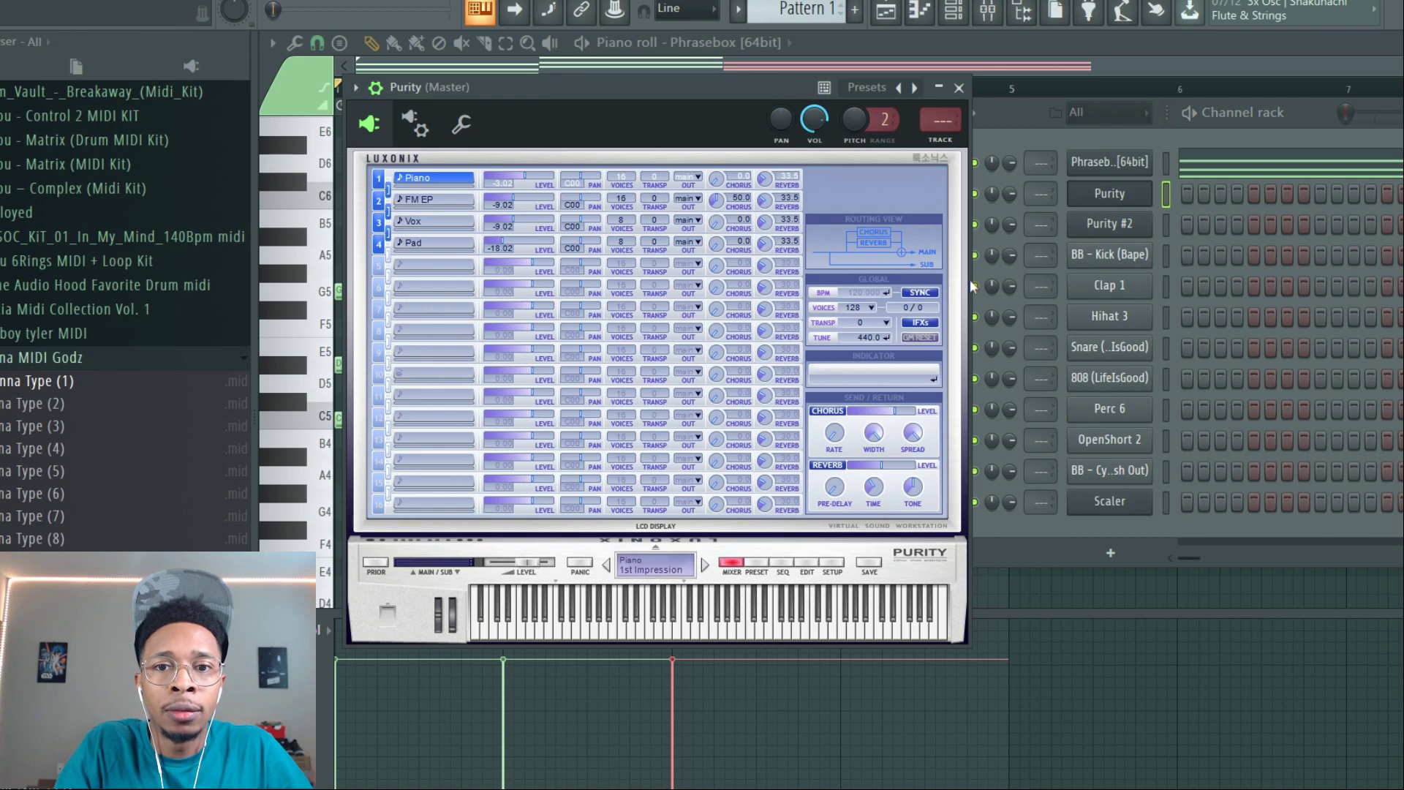
pyautogui.click(758, 564)
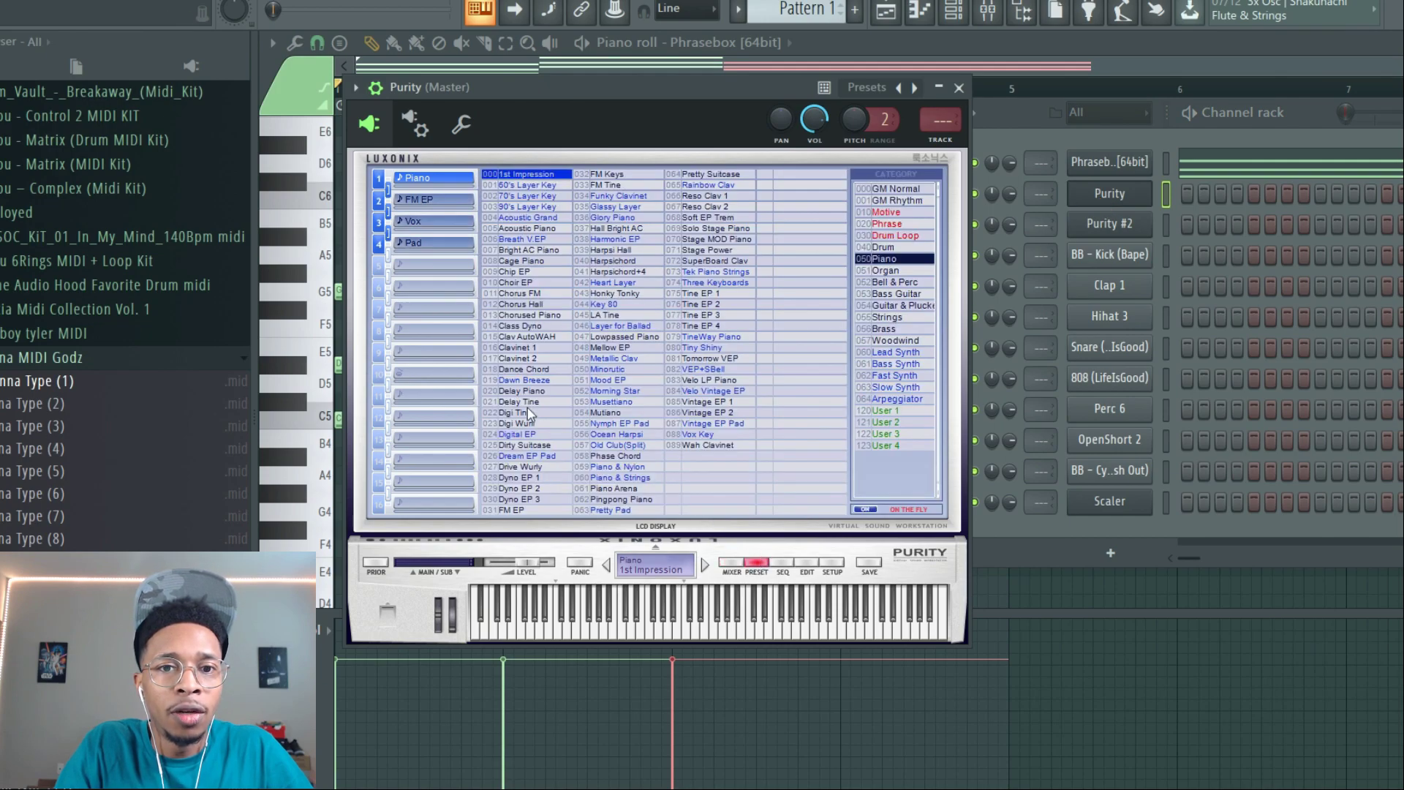
pyautogui.click(522, 434)
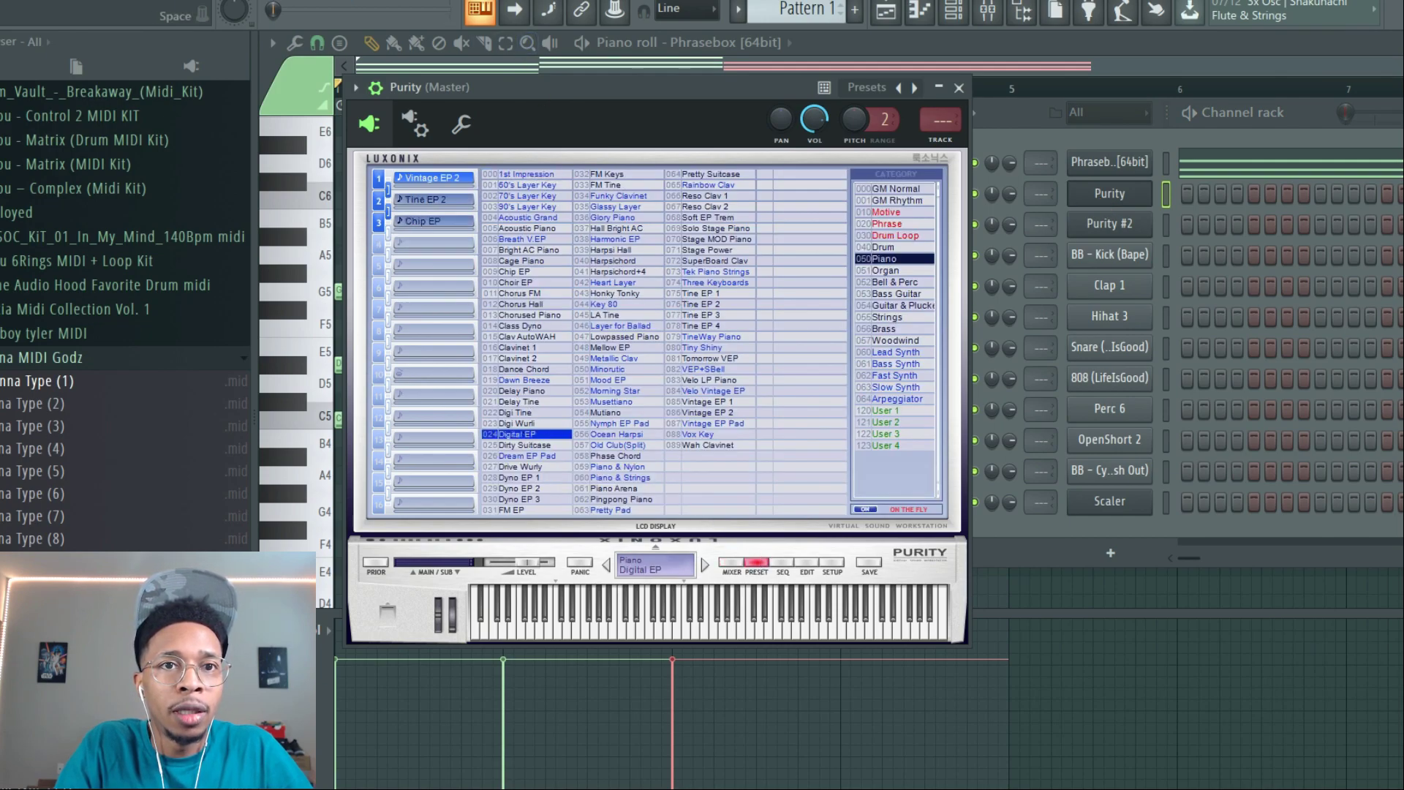
pyautogui.click(1018, 143)
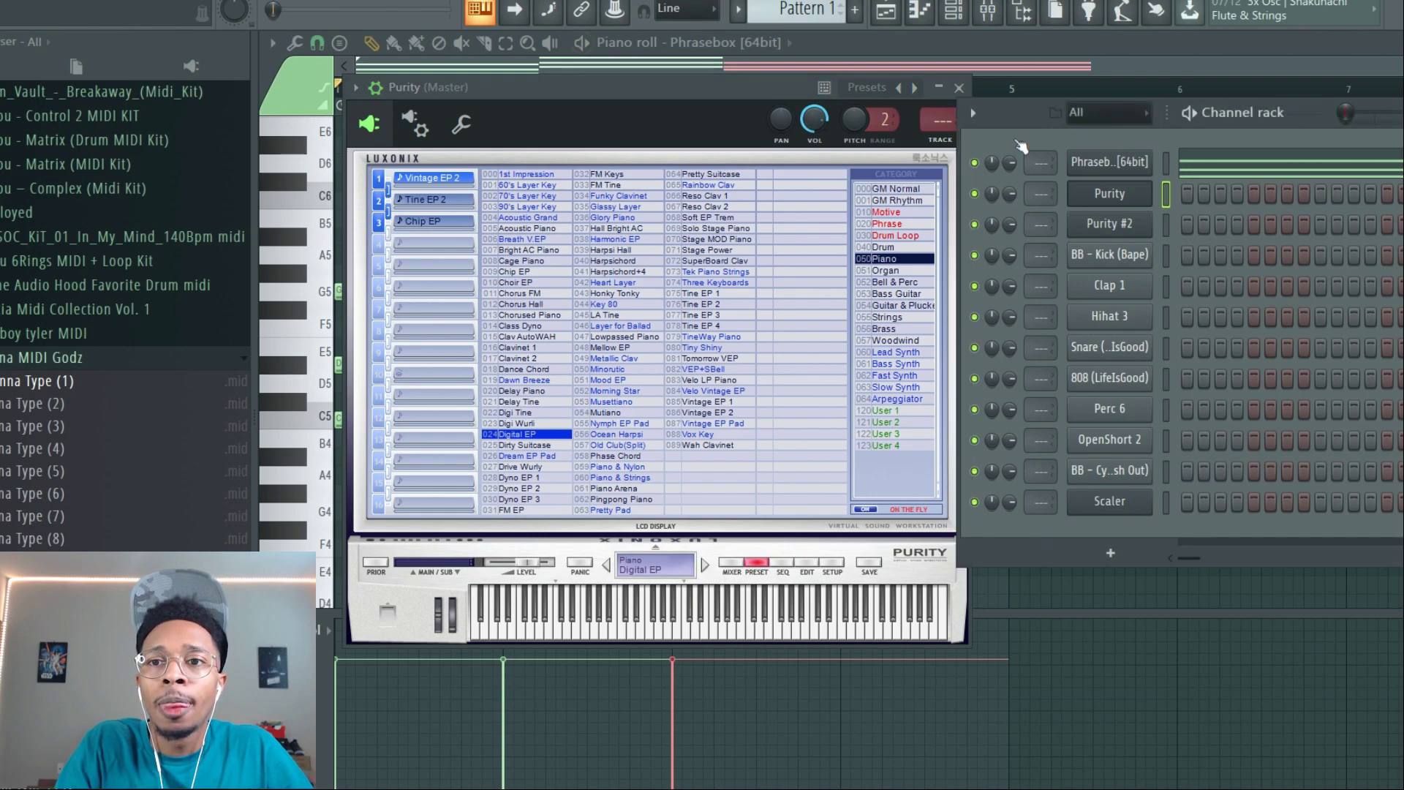
pyautogui.click(1101, 163)
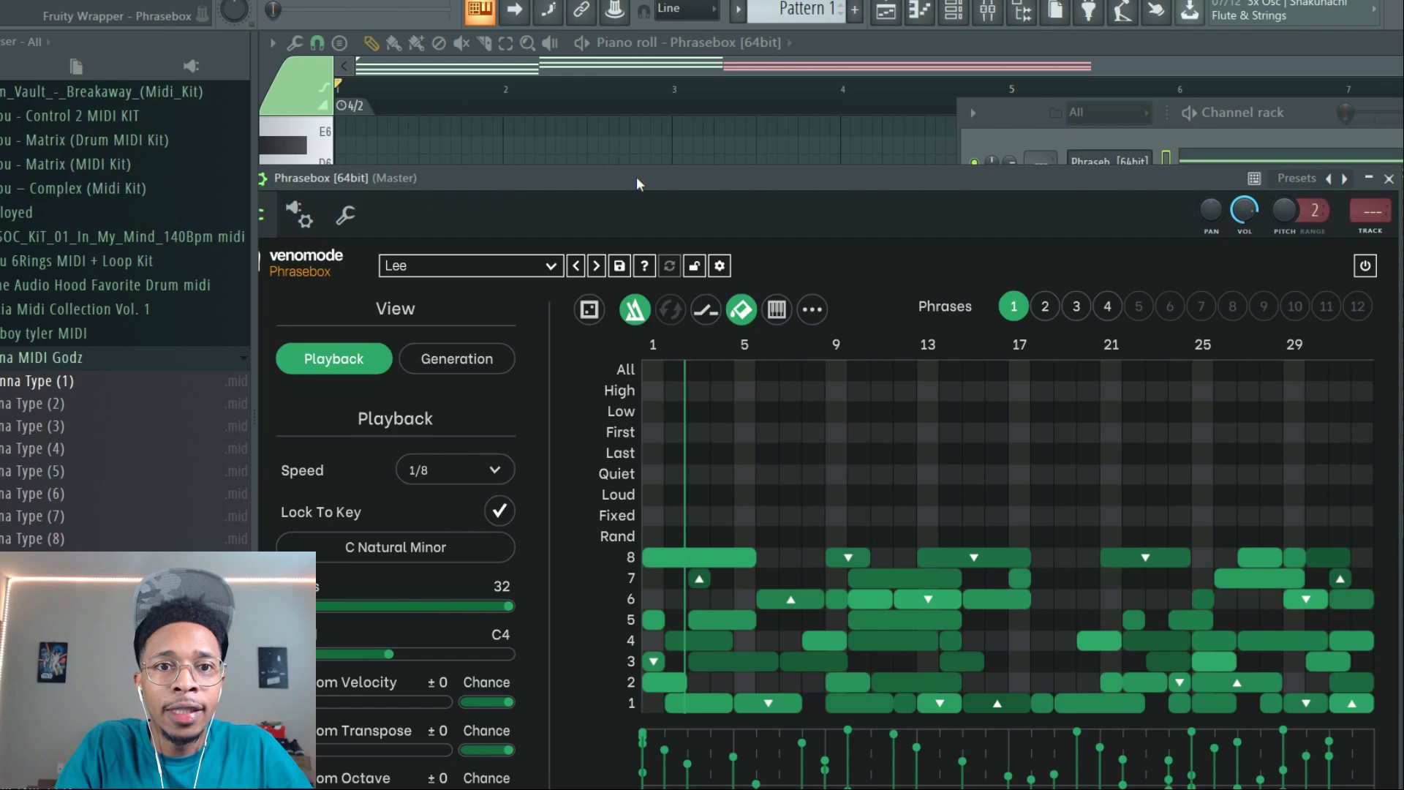
# Lock Phrasebox to the C Harmonic Minor key.
pyautogui.moveTo(636, 177); pyautogui.dragTo(667, 42)
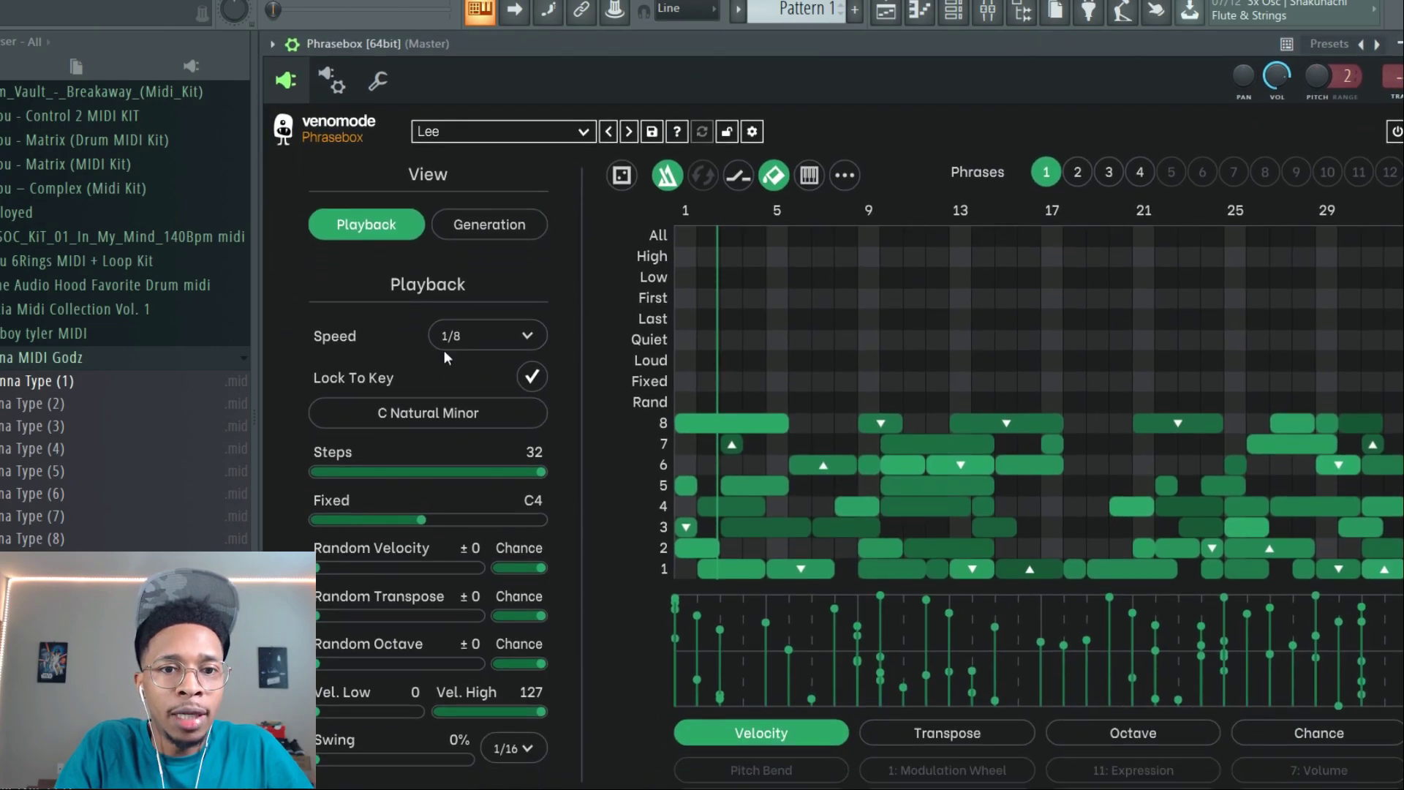
pyautogui.click(417, 414)
pyautogui.click(390, 315)
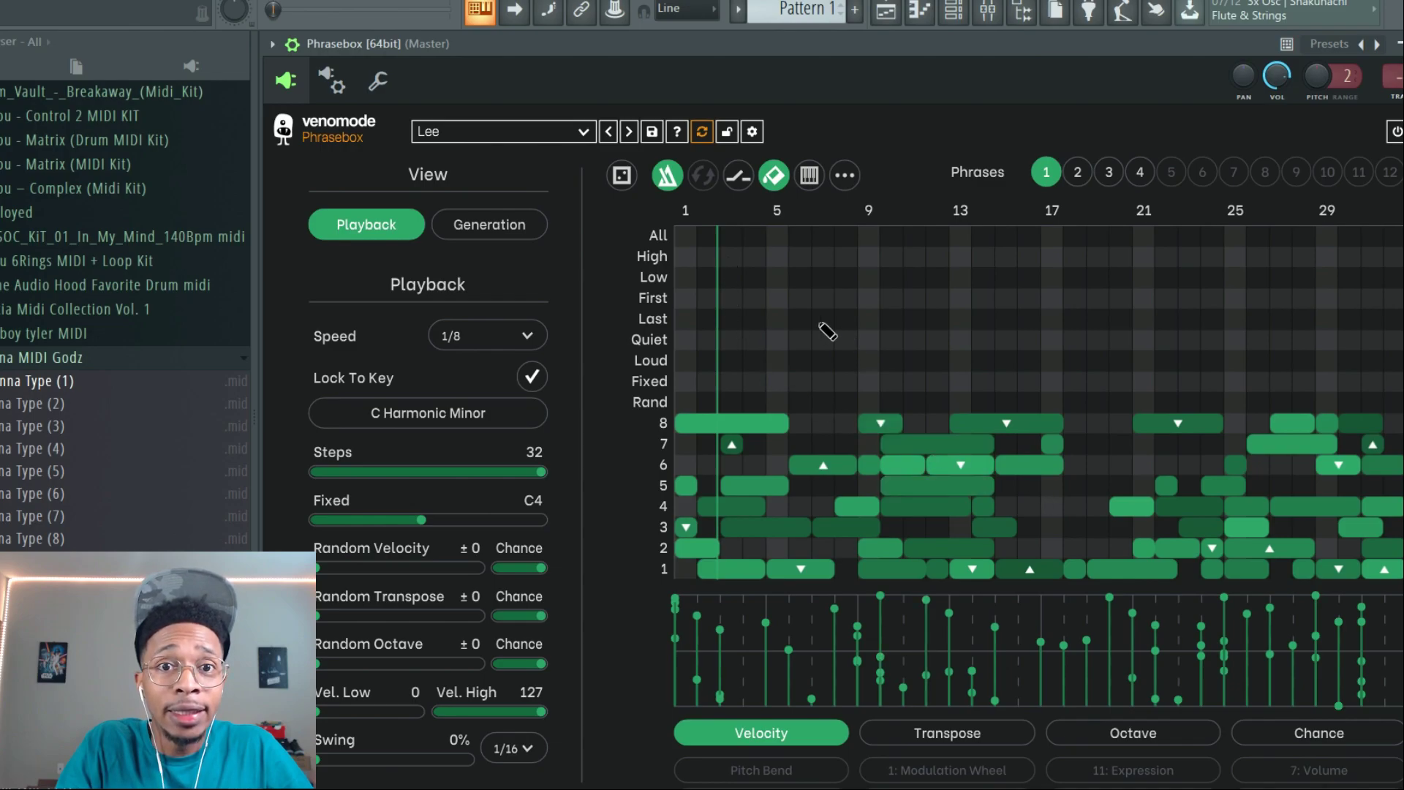
# Load the Piano > Alberti preset in Phrasebox.
pyautogui.click(583, 134)
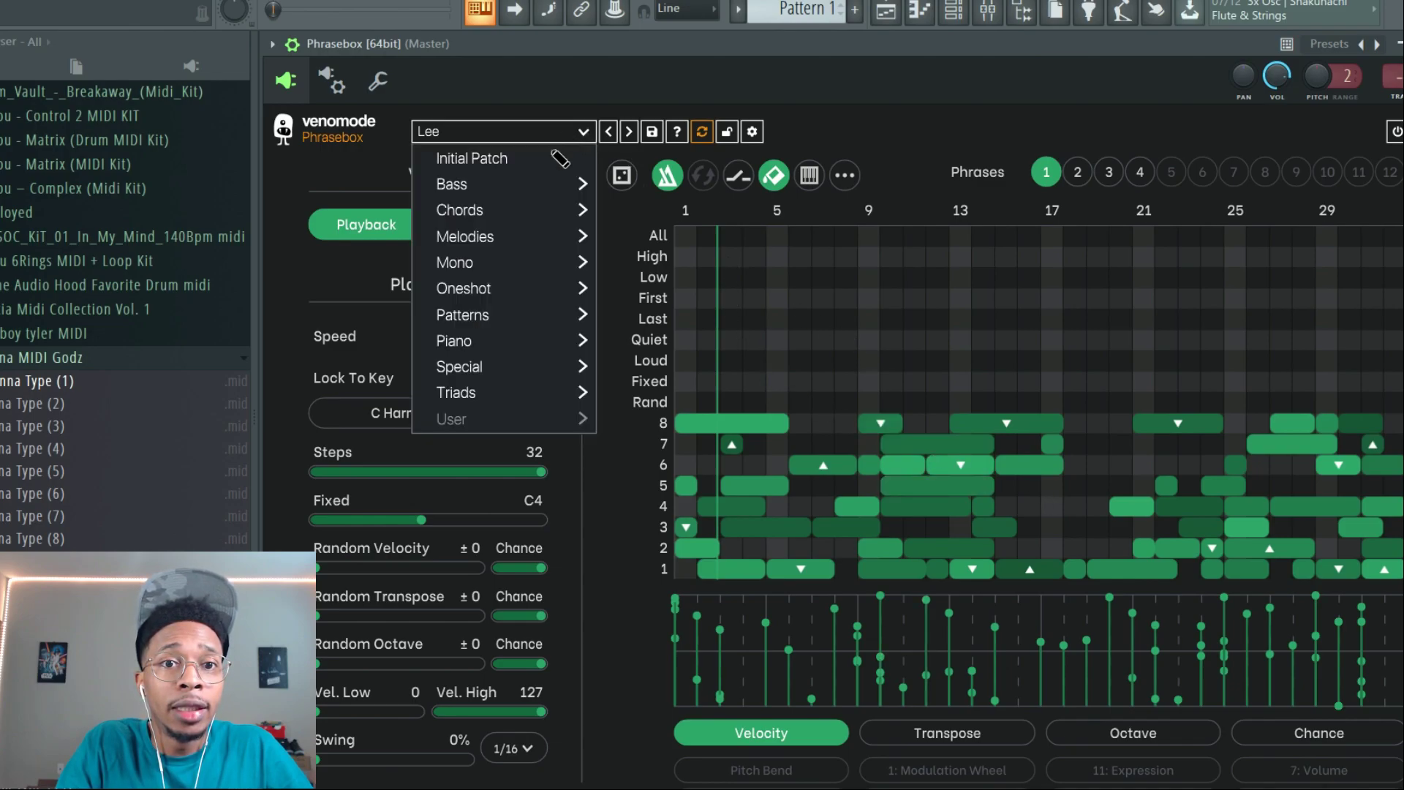
pyautogui.moveTo(528, 218)
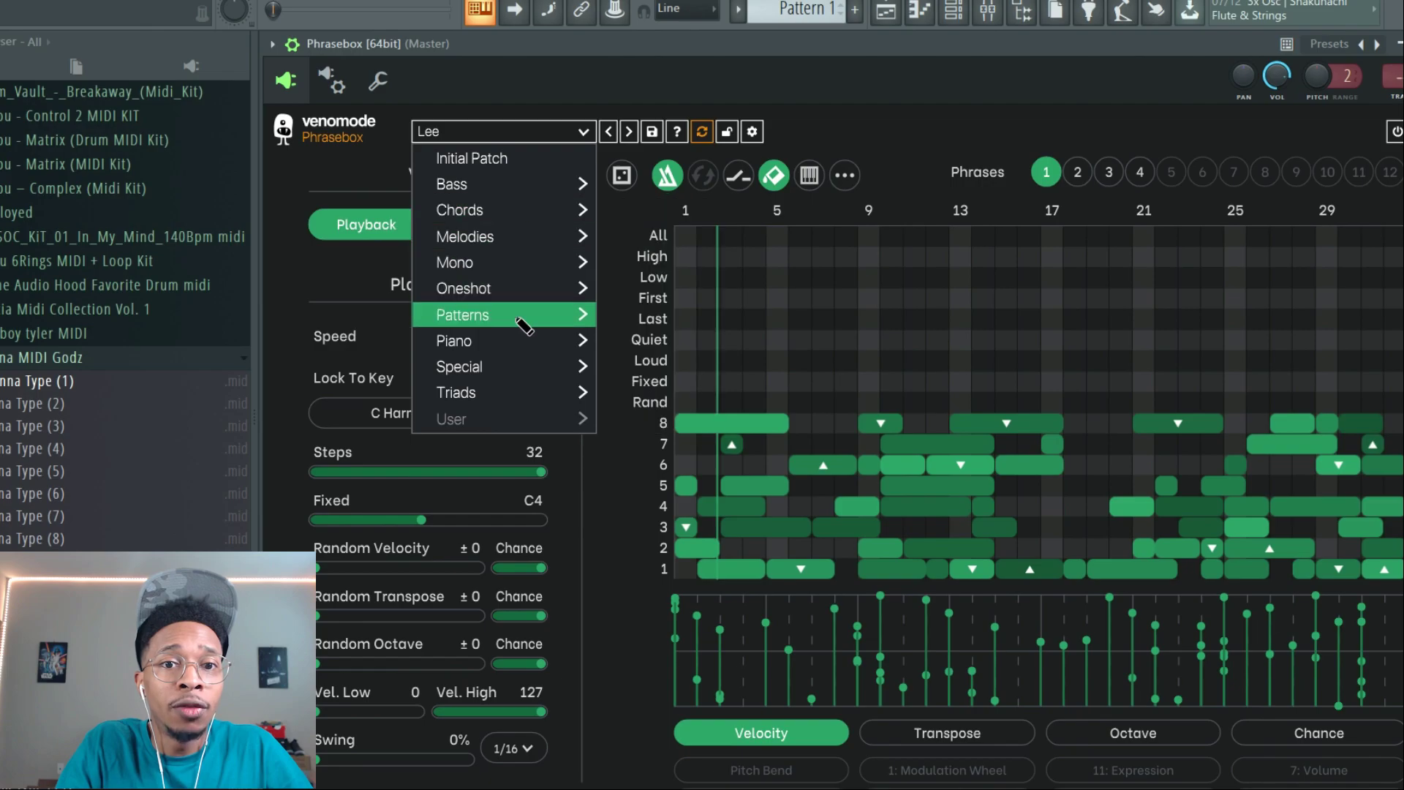
pyautogui.moveTo(512, 370)
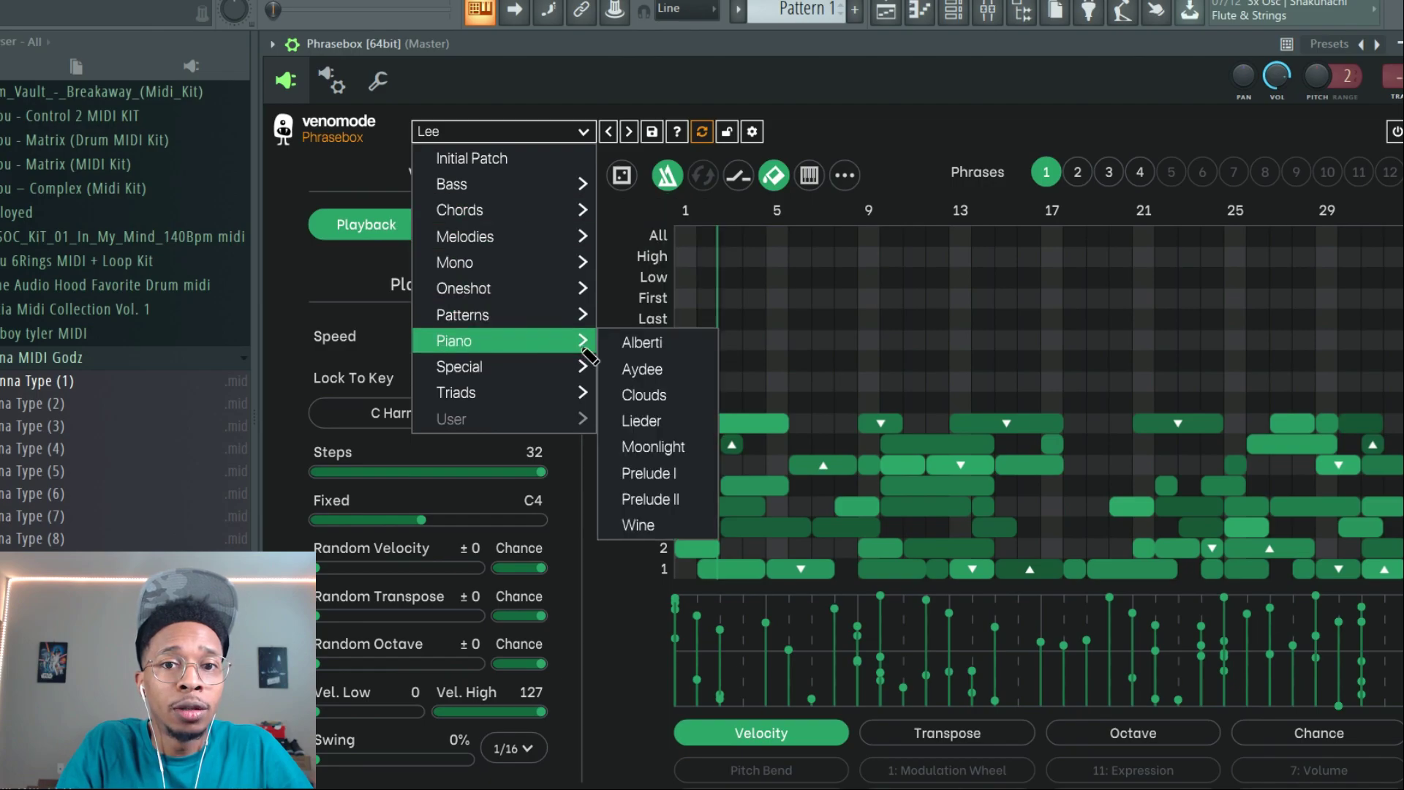
pyautogui.click(623, 349)
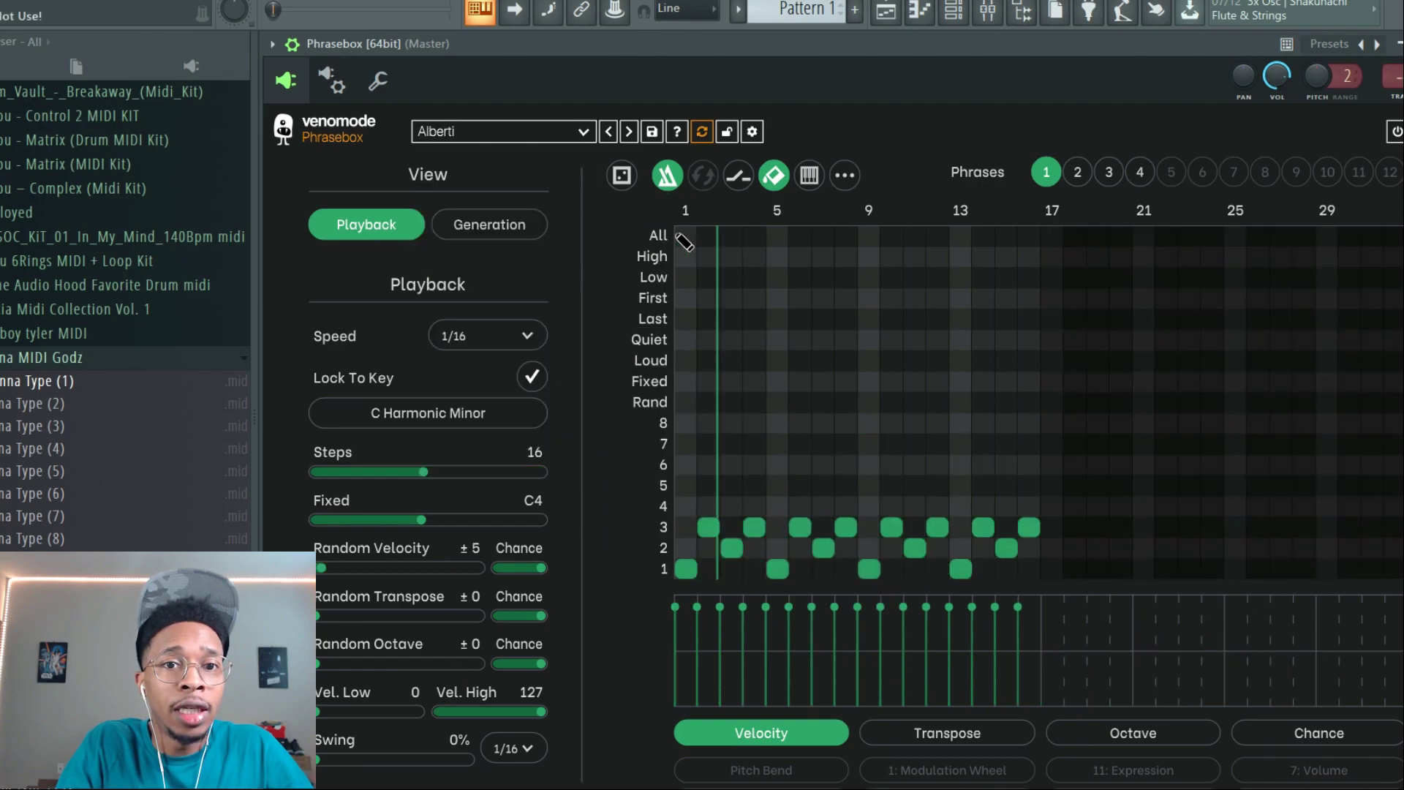
# Keep Phrasebox speed at 1/16, play the Alberti pattern, and restore the window.
pyautogui.click(539, 338)
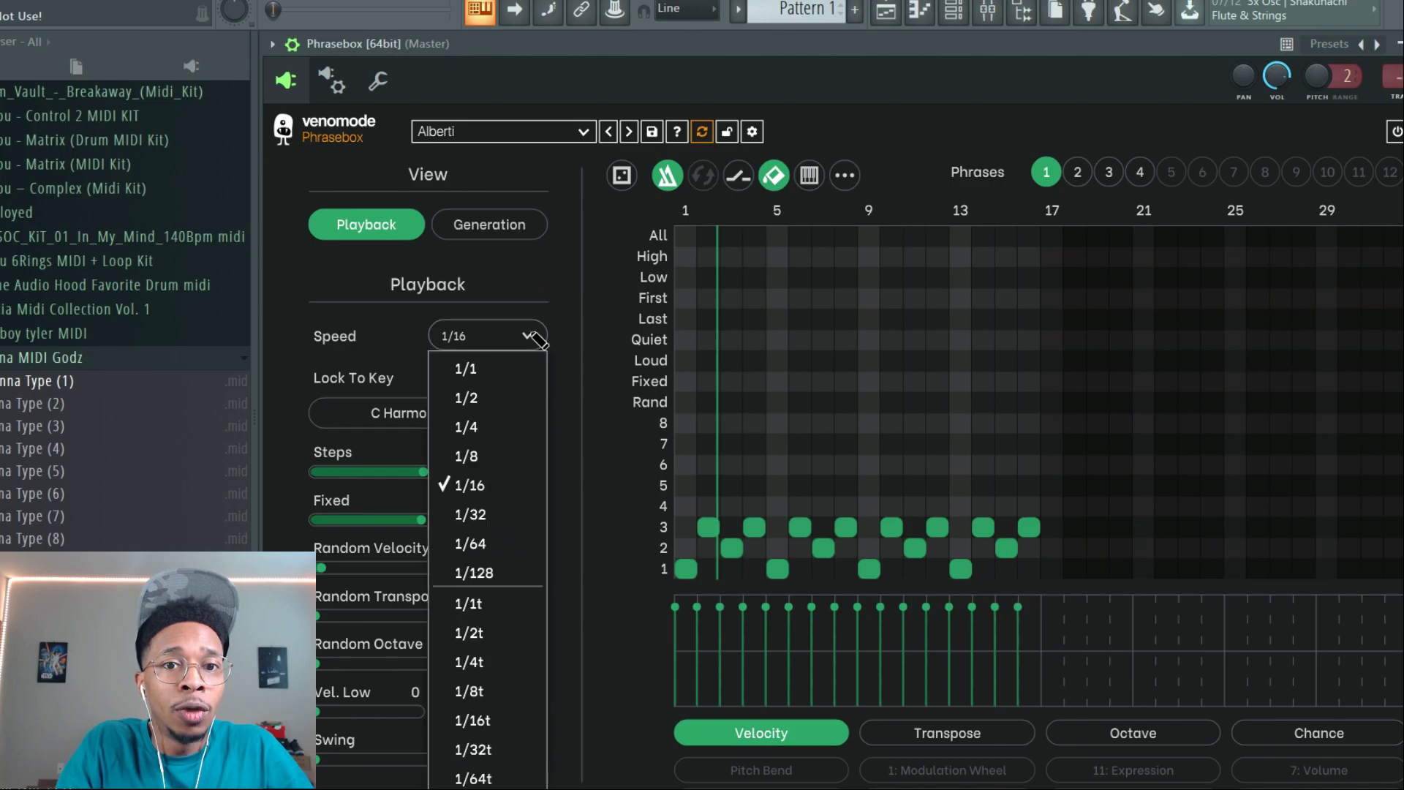
pyautogui.click(534, 336)
pyautogui.click(534, 337)
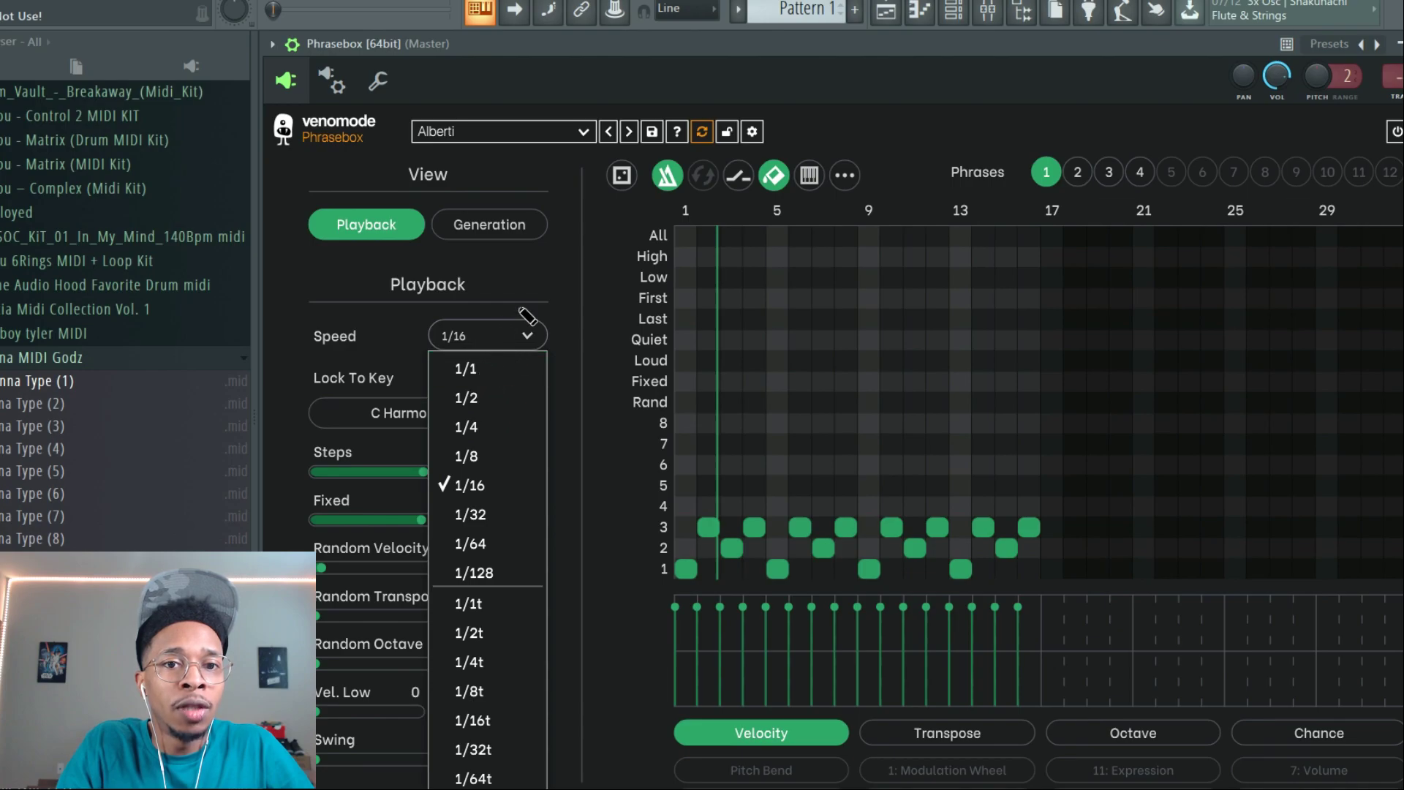
pyautogui.click(541, 279)
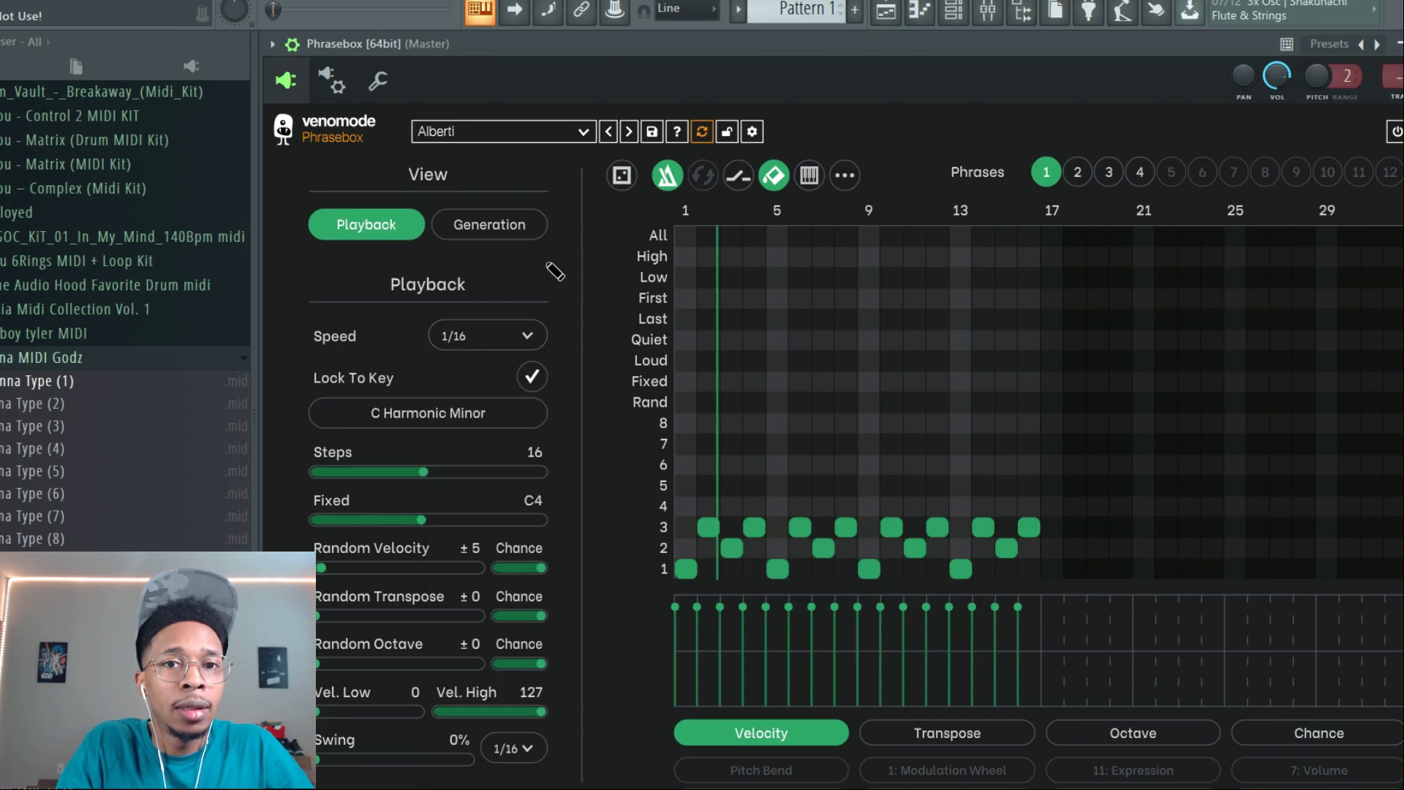
pyautogui.press('space')
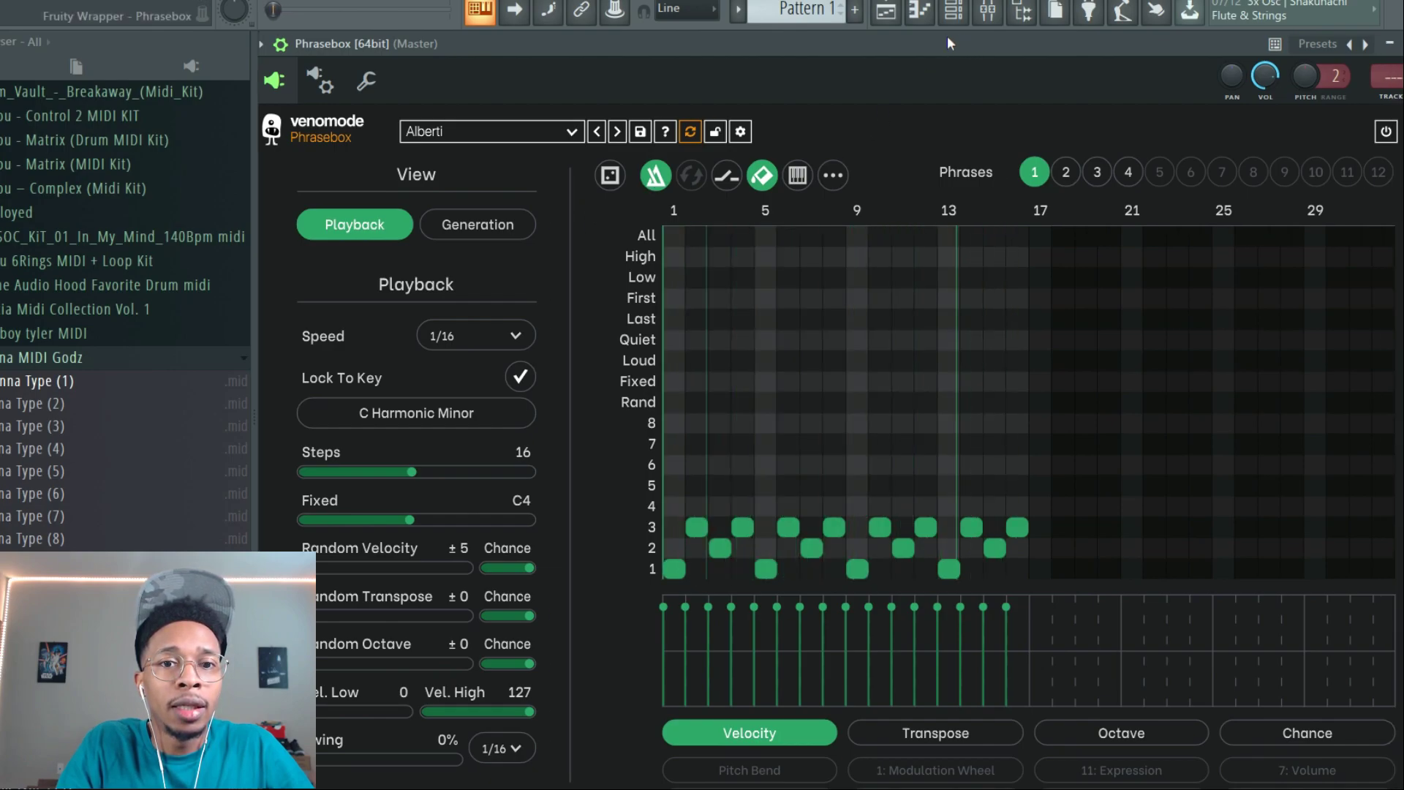
pyautogui.moveTo(942, 38)
pyautogui.mouseDown()
pyautogui.moveTo(809, 55)
pyautogui.moveTo(516, 175)
pyautogui.moveTo(938, 33)
pyautogui.mouseUp()
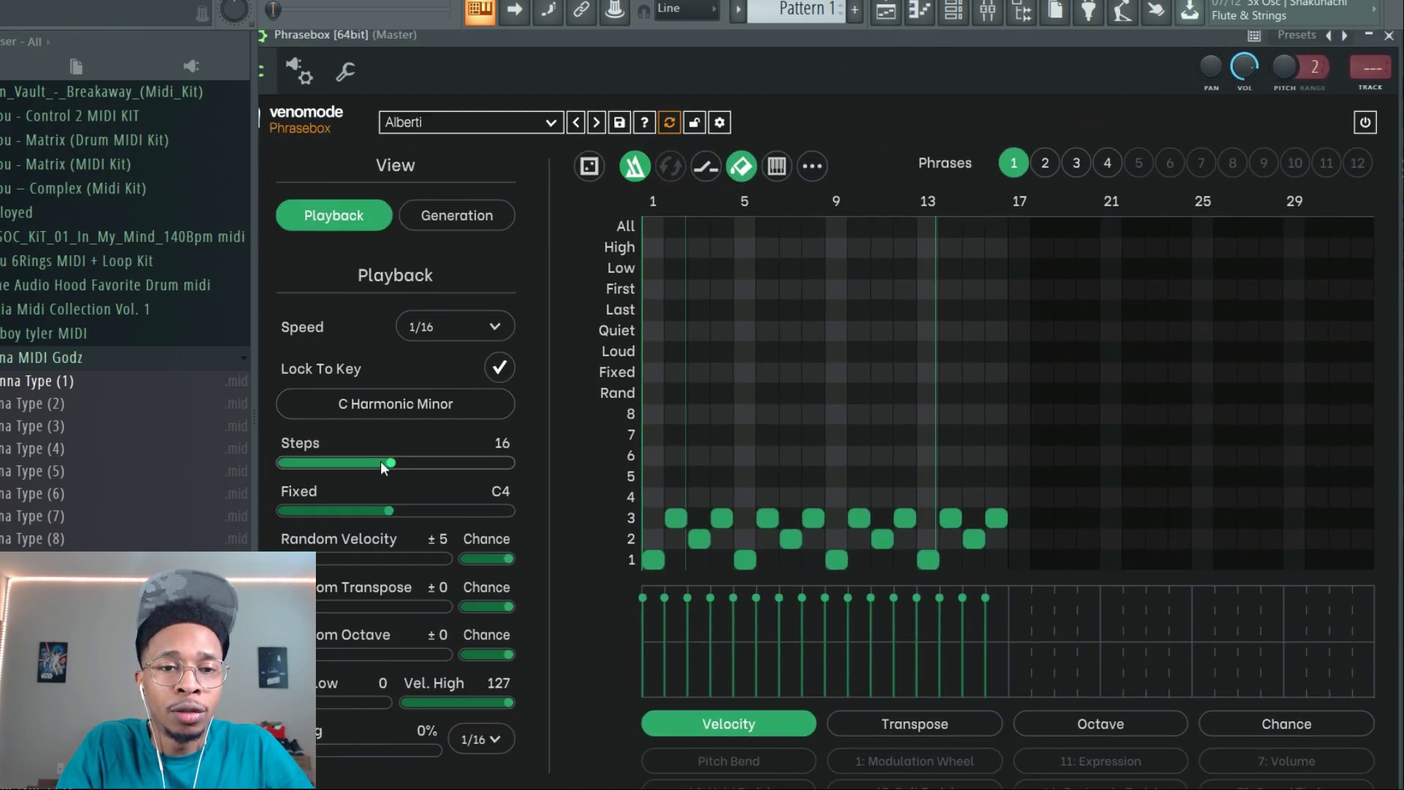
# Extend Phrasebox to 32 steps, randomize the melody with the dice, and play it.
pyautogui.moveTo(390, 463); pyautogui.dragTo(555, 476)
pyautogui.click(592, 174)
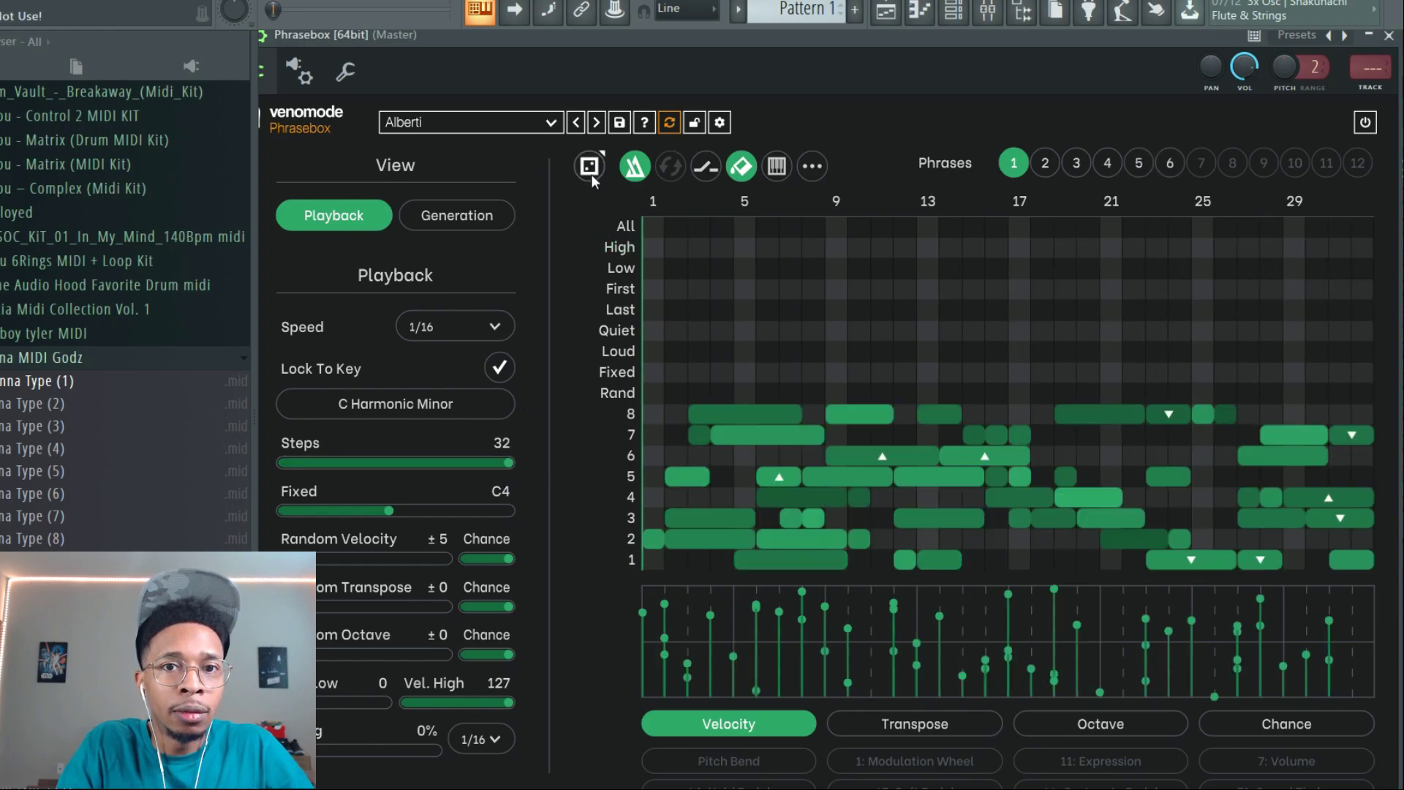
pyautogui.press('space')
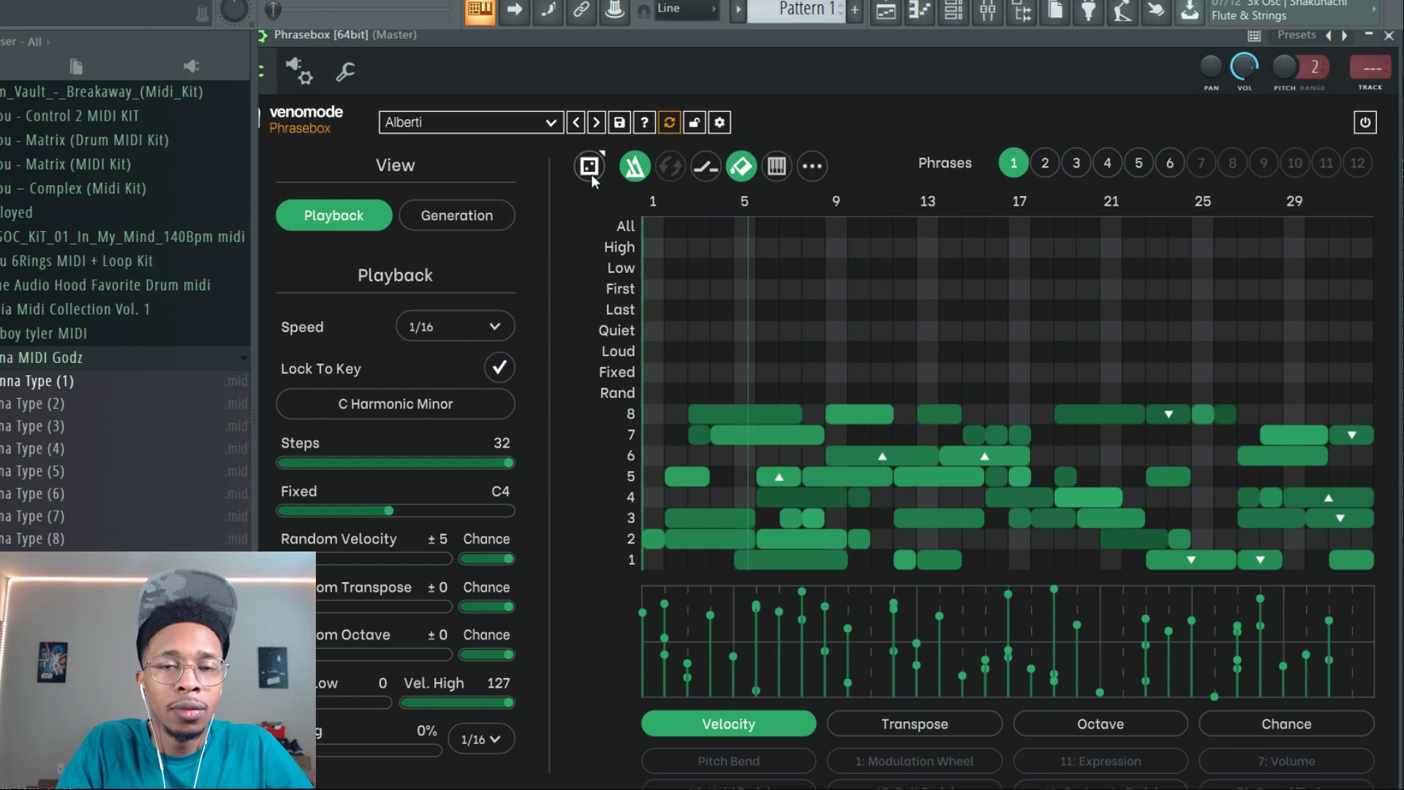
pyautogui.moveTo(874, 26); pyautogui.dragTo(534, 330)
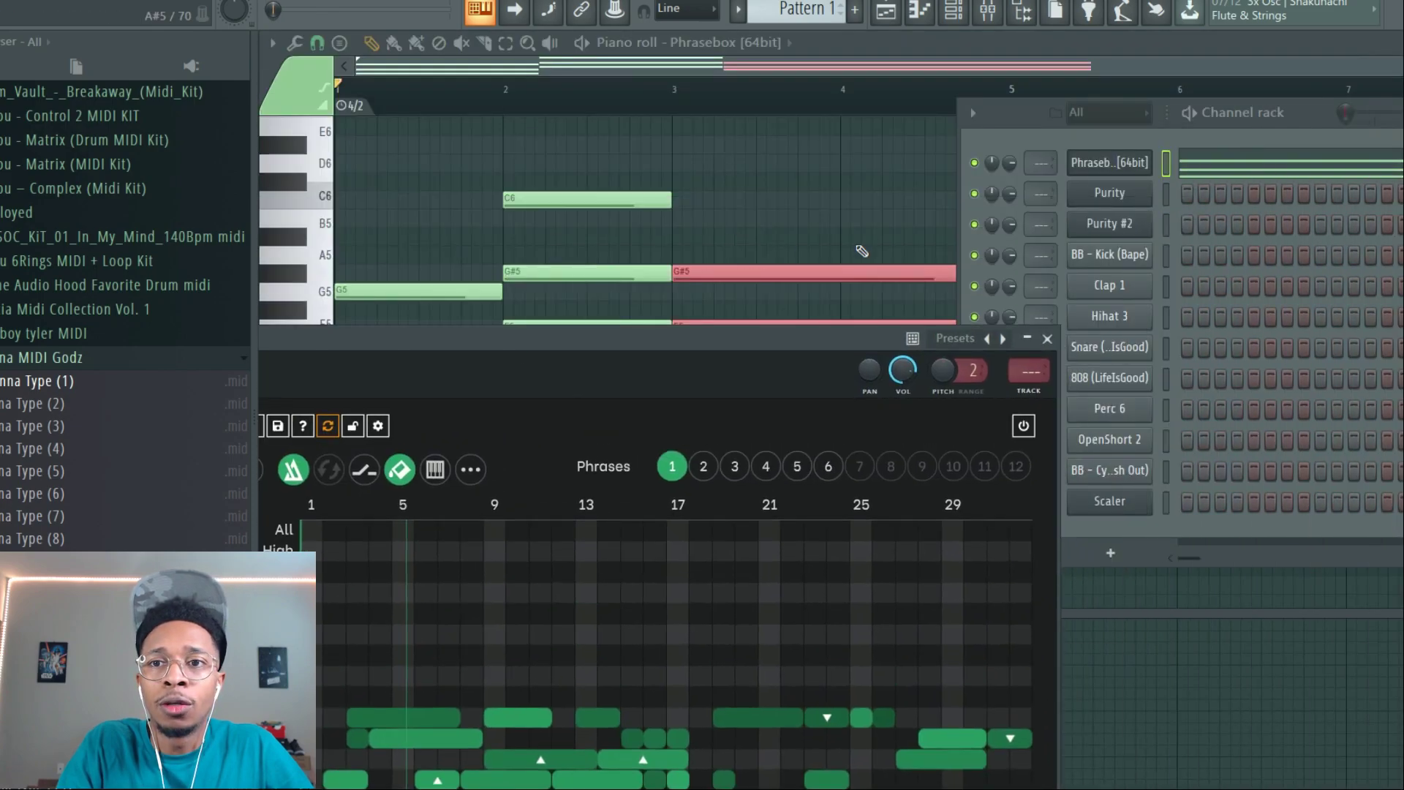
# Open Purity and audition the Pretty Suitcase and FM Keys presets.
pyautogui.click(1113, 161)
pyautogui.click(1113, 161)
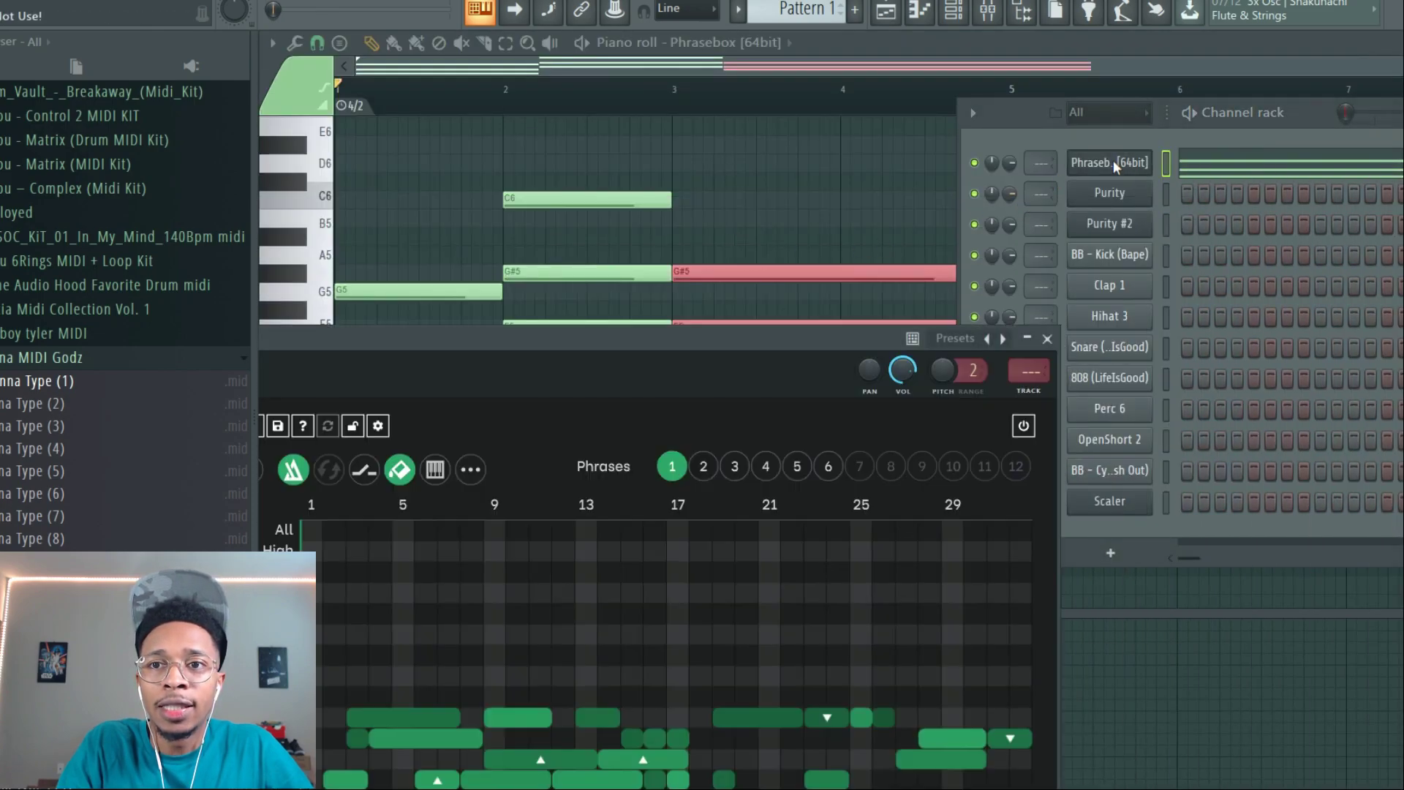
pyautogui.click(1103, 204)
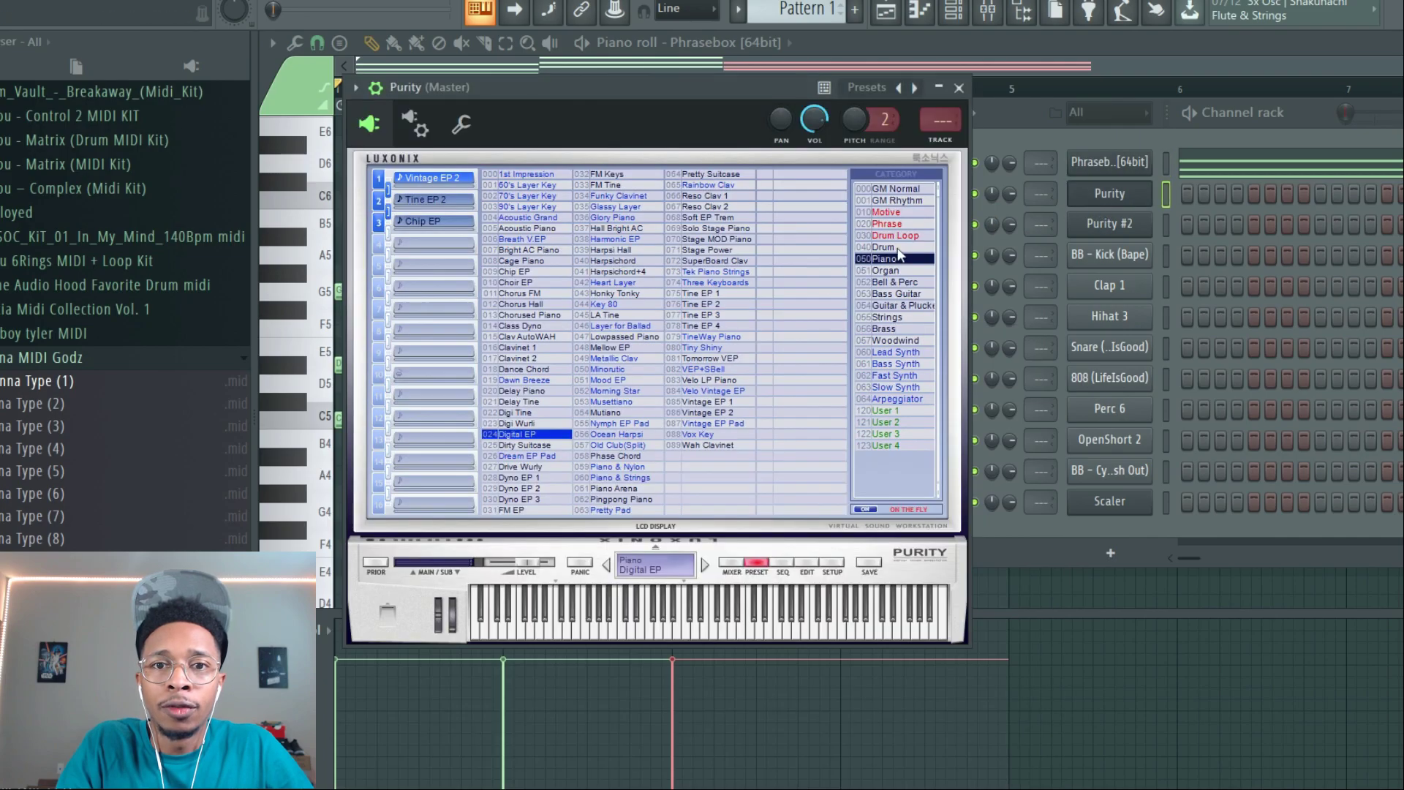
pyautogui.click(713, 175)
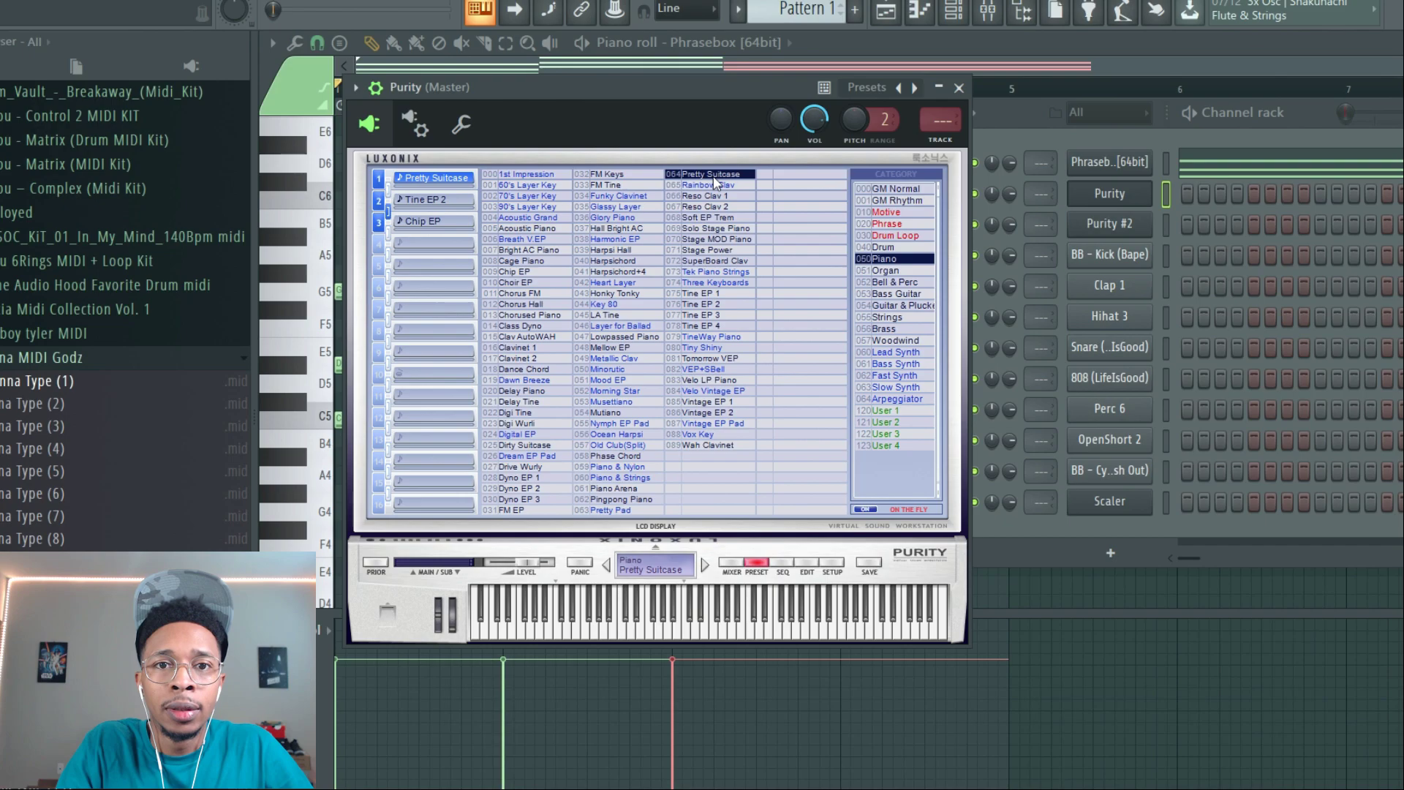
pyautogui.click(639, 176)
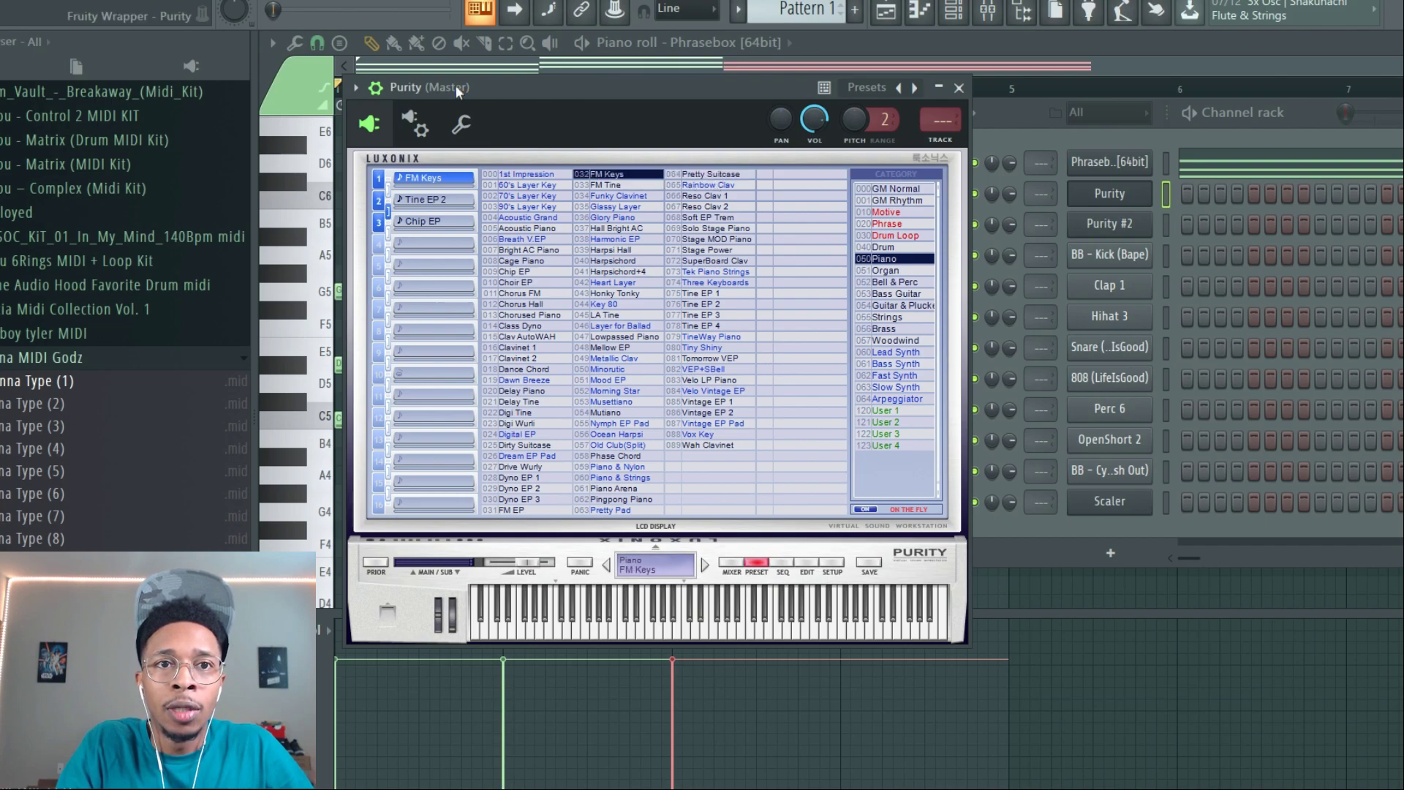
# Play the pattern while trying 90's Layer Key, settle on 005 Acoustic Piano, then stop.
pyautogui.press('space')
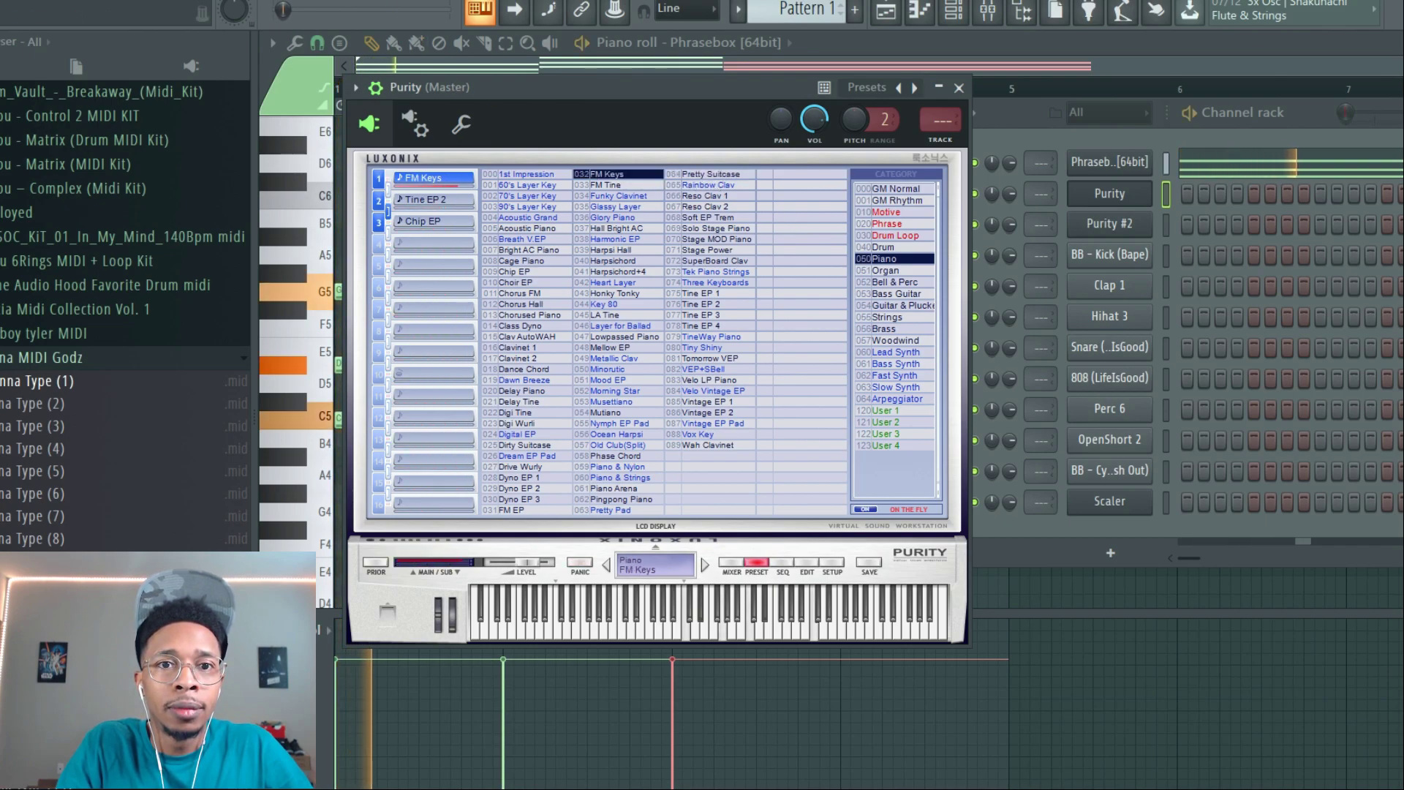
pyautogui.click(523, 207)
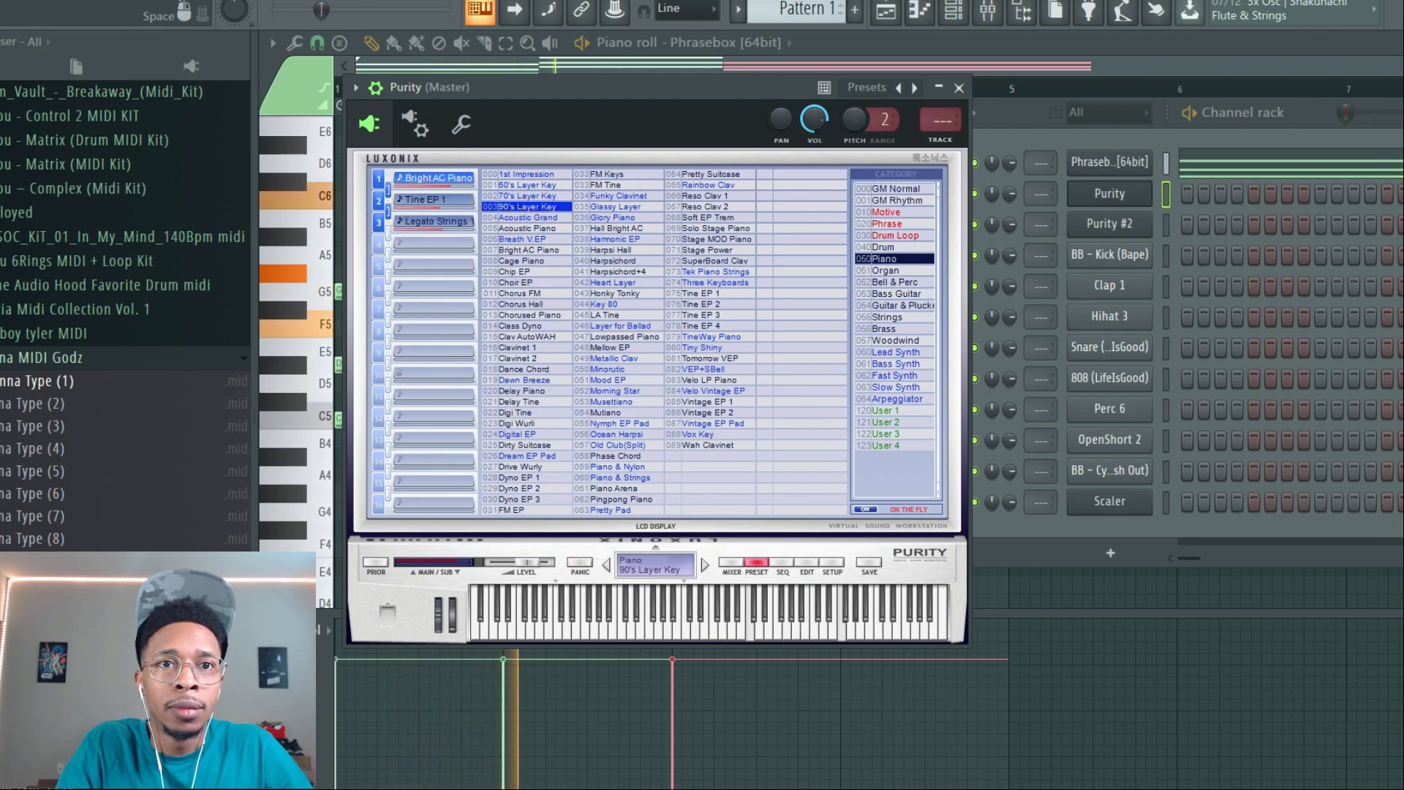
pyautogui.click(516, 228)
pyautogui.moveTo(325, 9); pyautogui.dragTo(292, 9)
pyautogui.press('space')
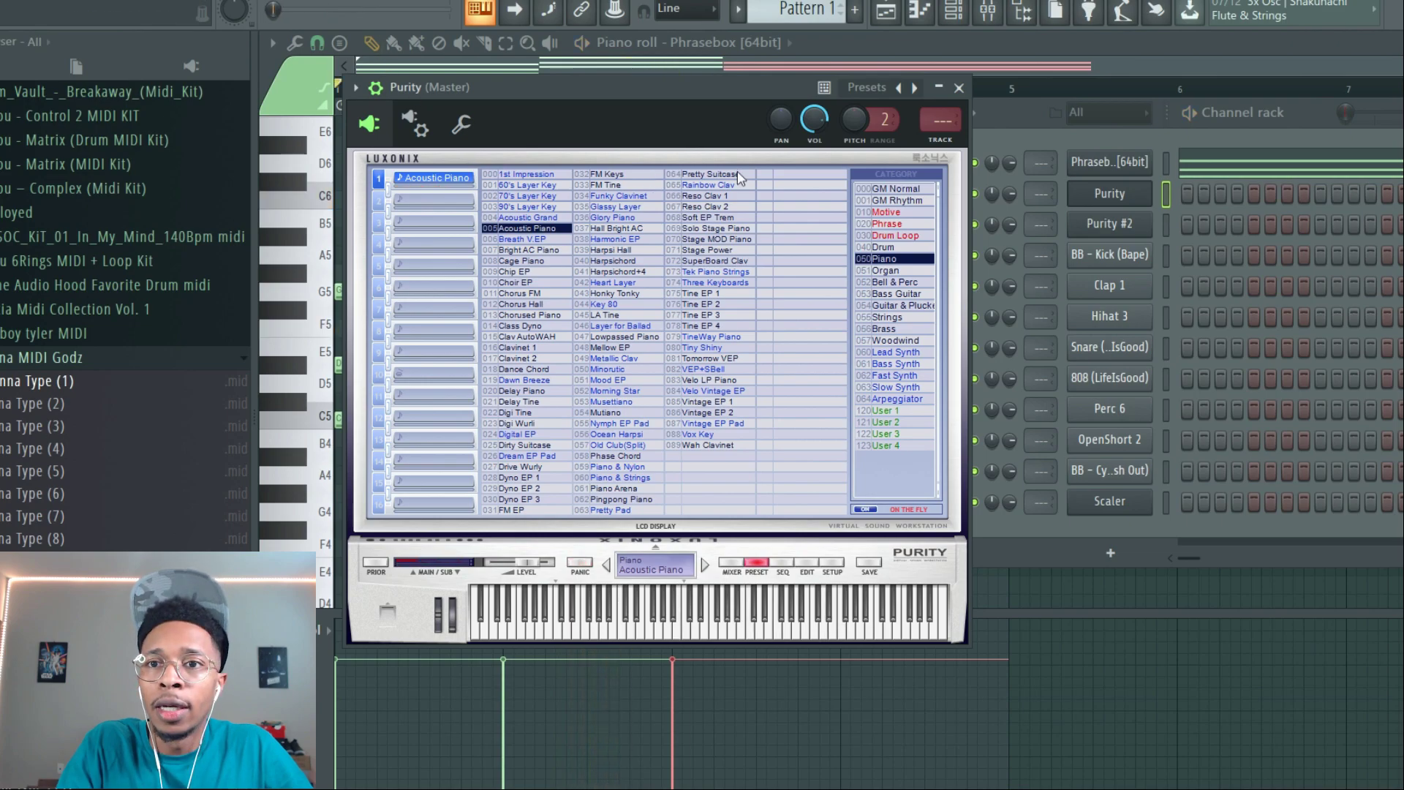
# Close Purity, audition the melody an octave lower, then restore the original octave and replay.
pyautogui.click(1201, 174)
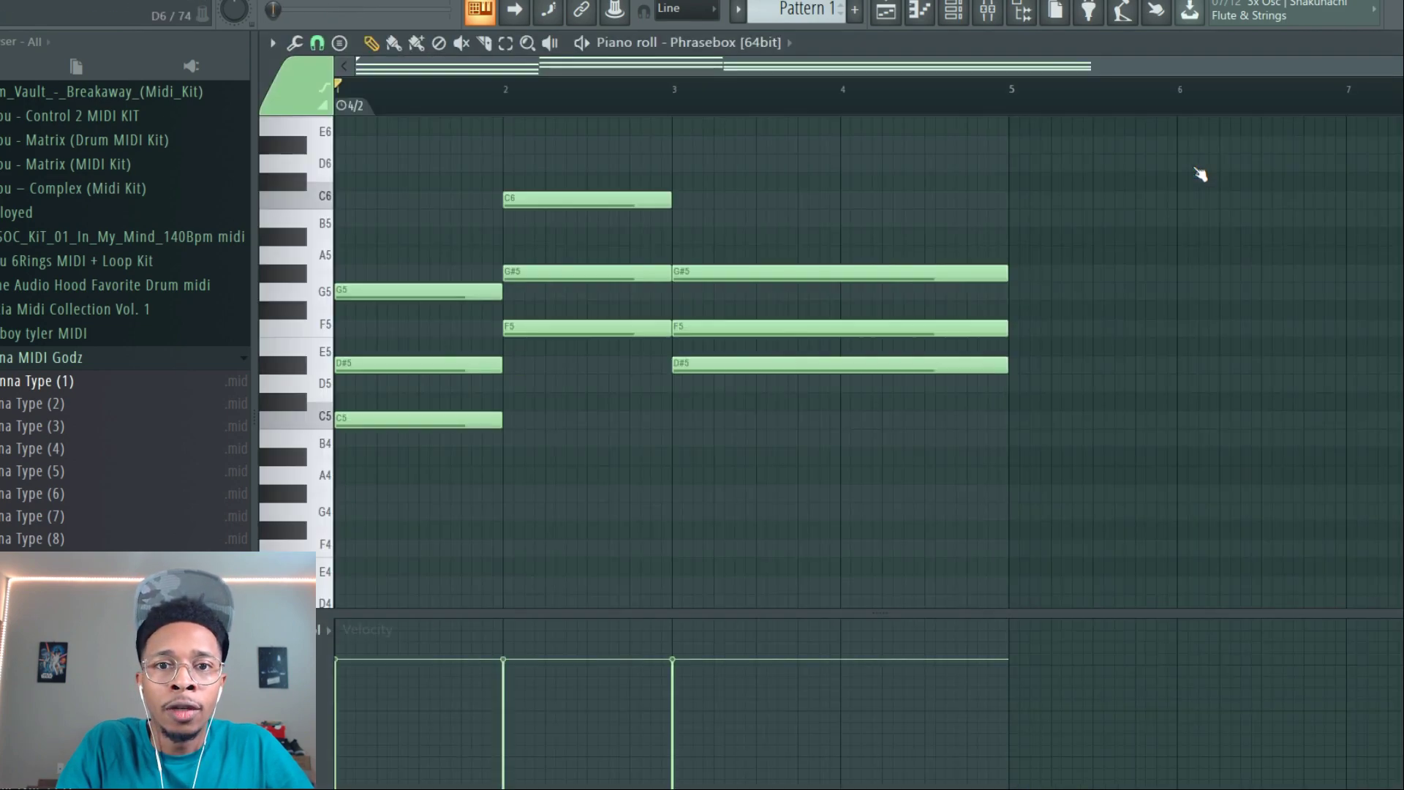
pyautogui.hotkey('ctrl', 'Down')
pyautogui.press('space')
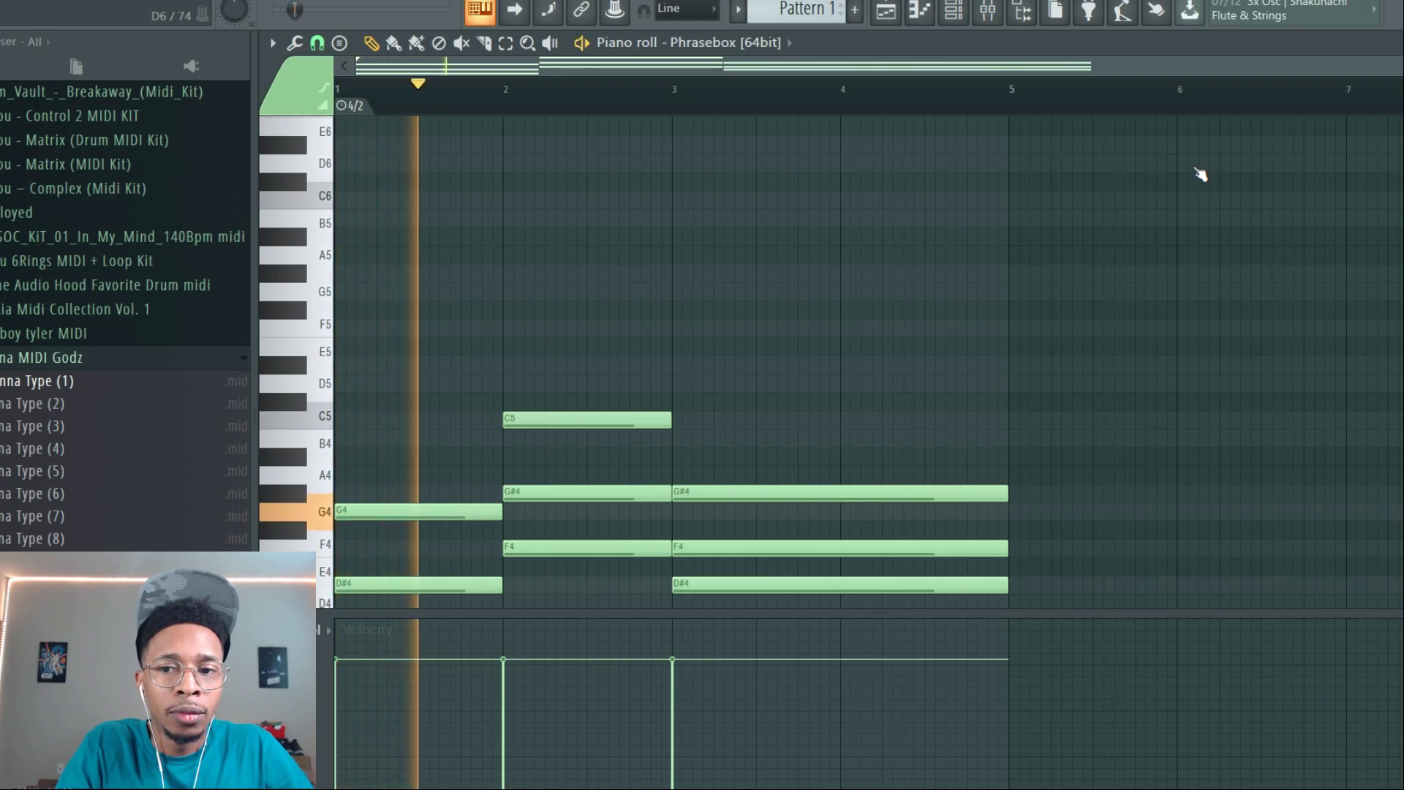
pyautogui.press('space')
pyautogui.hotkey('ctrl', 'Up')
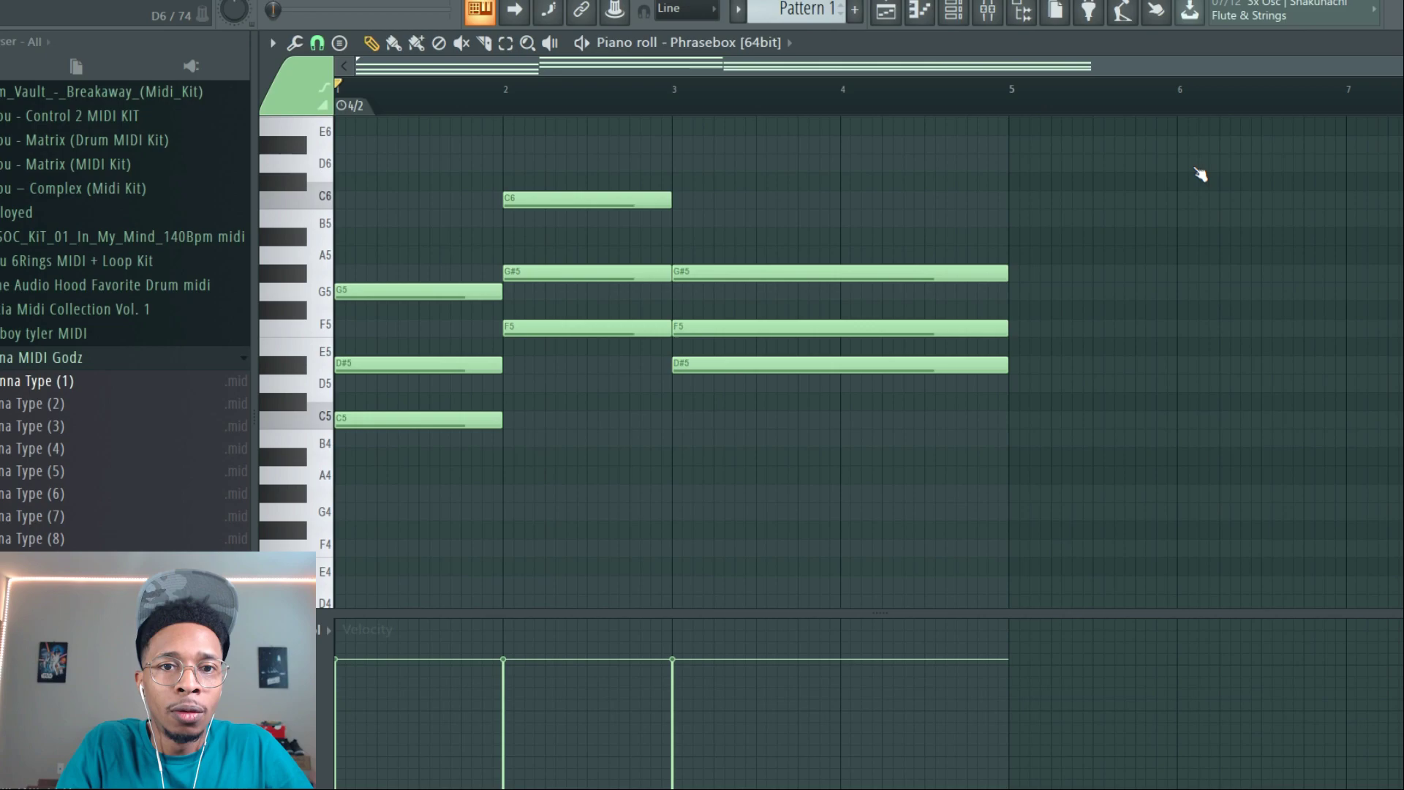
pyautogui.press('space')
pyautogui.press('space')
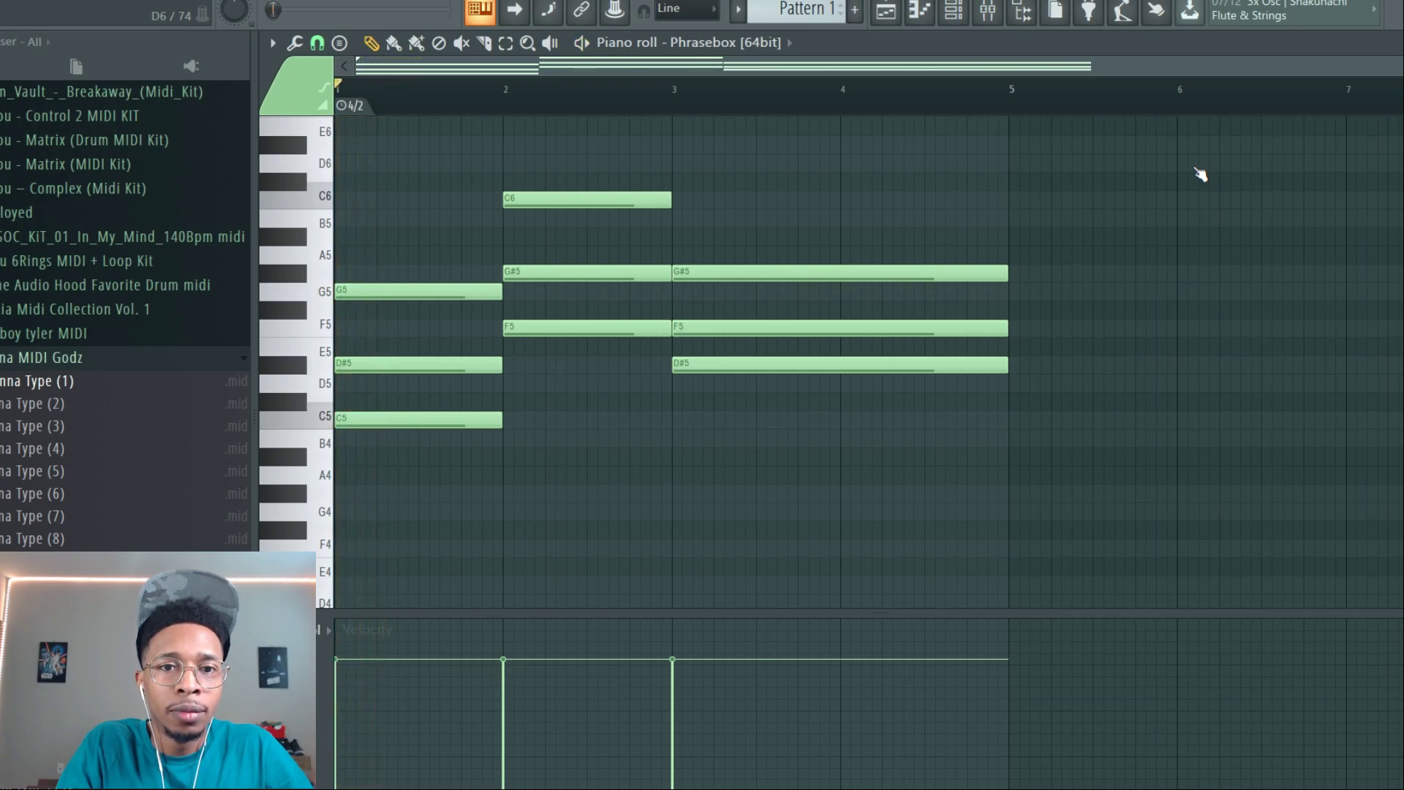
# Reopen the Phrasebox plugin from the channel rack and place its window over the piano roll.
pyautogui.press('F6')
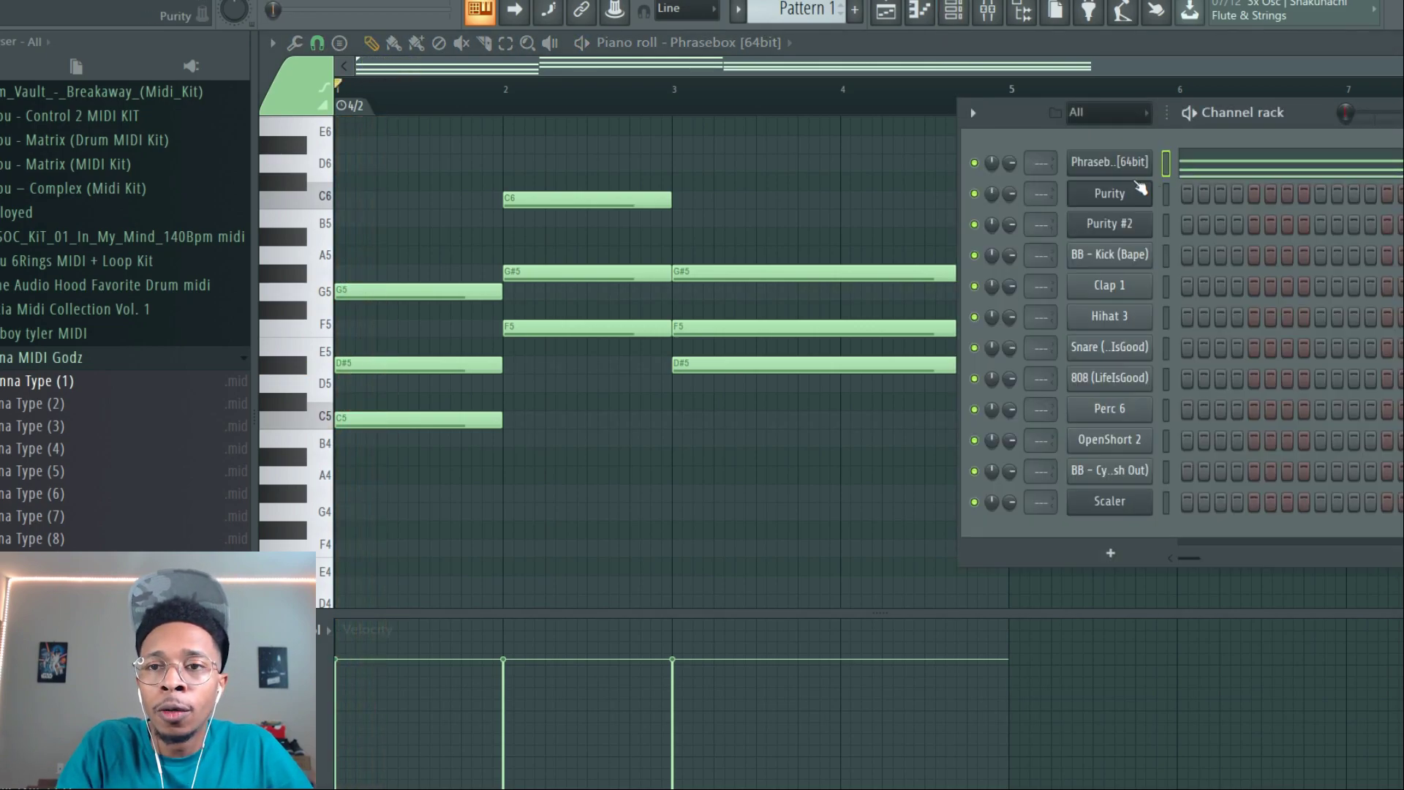
pyautogui.click(1130, 168)
pyautogui.moveTo(1101, 237); pyautogui.dragTo(1093, 22)
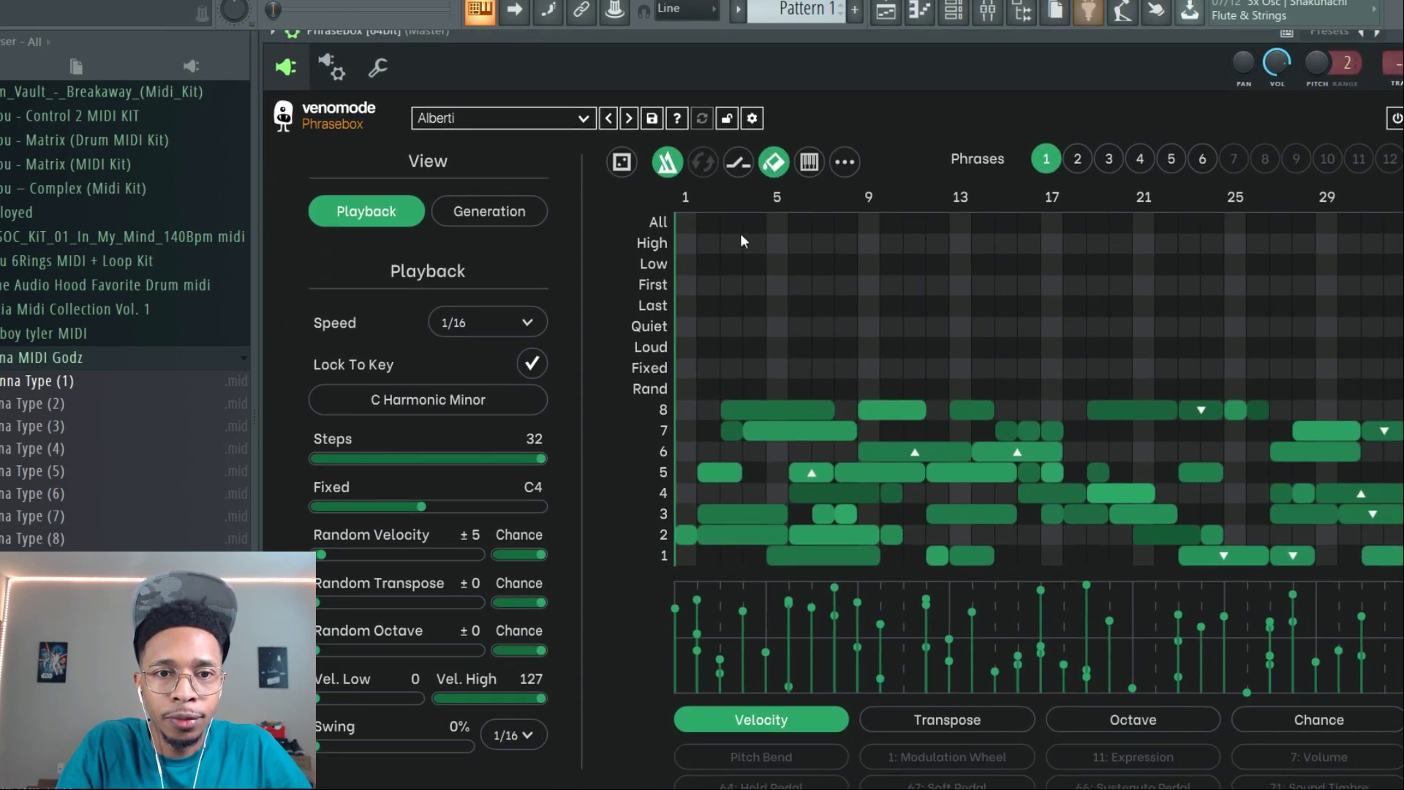
# Set the Phrasebox playback speed to 1/8 and start playback of the arpeggio.
pyautogui.click(525, 323)
pyautogui.click(481, 442)
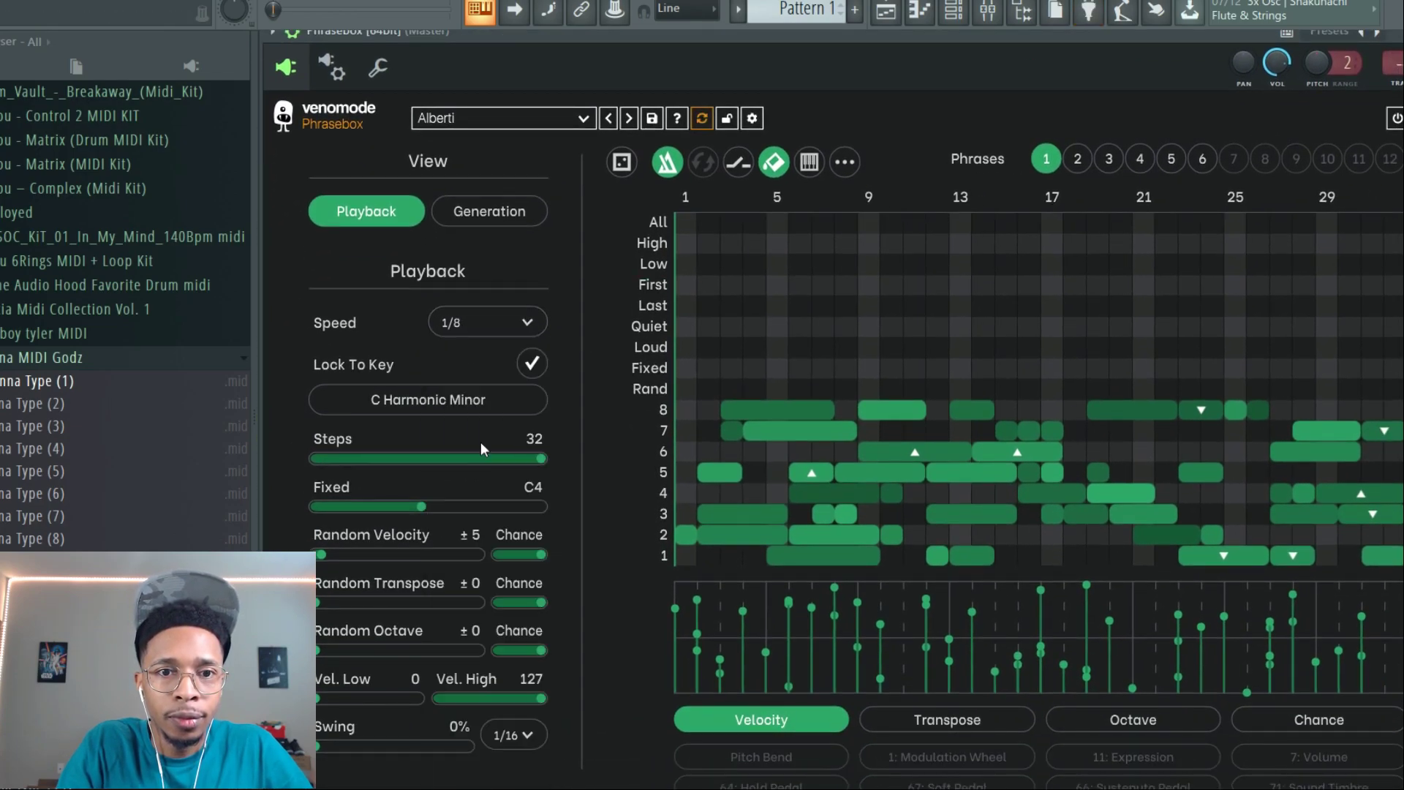
pyautogui.press('space')
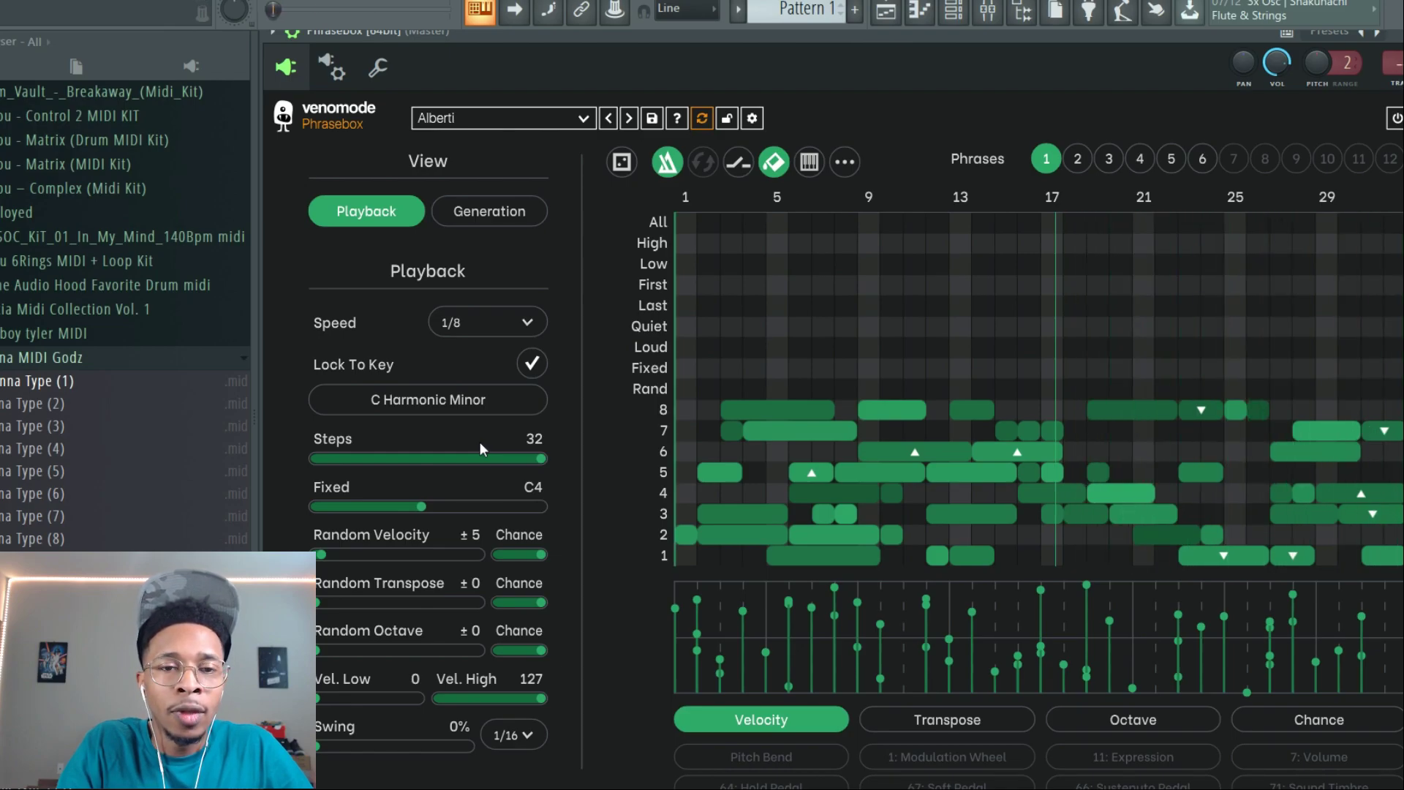
# Lock Phrasebox to C Natural Minor and move its window down to reveal the piano roll.
pyautogui.click(455, 402)
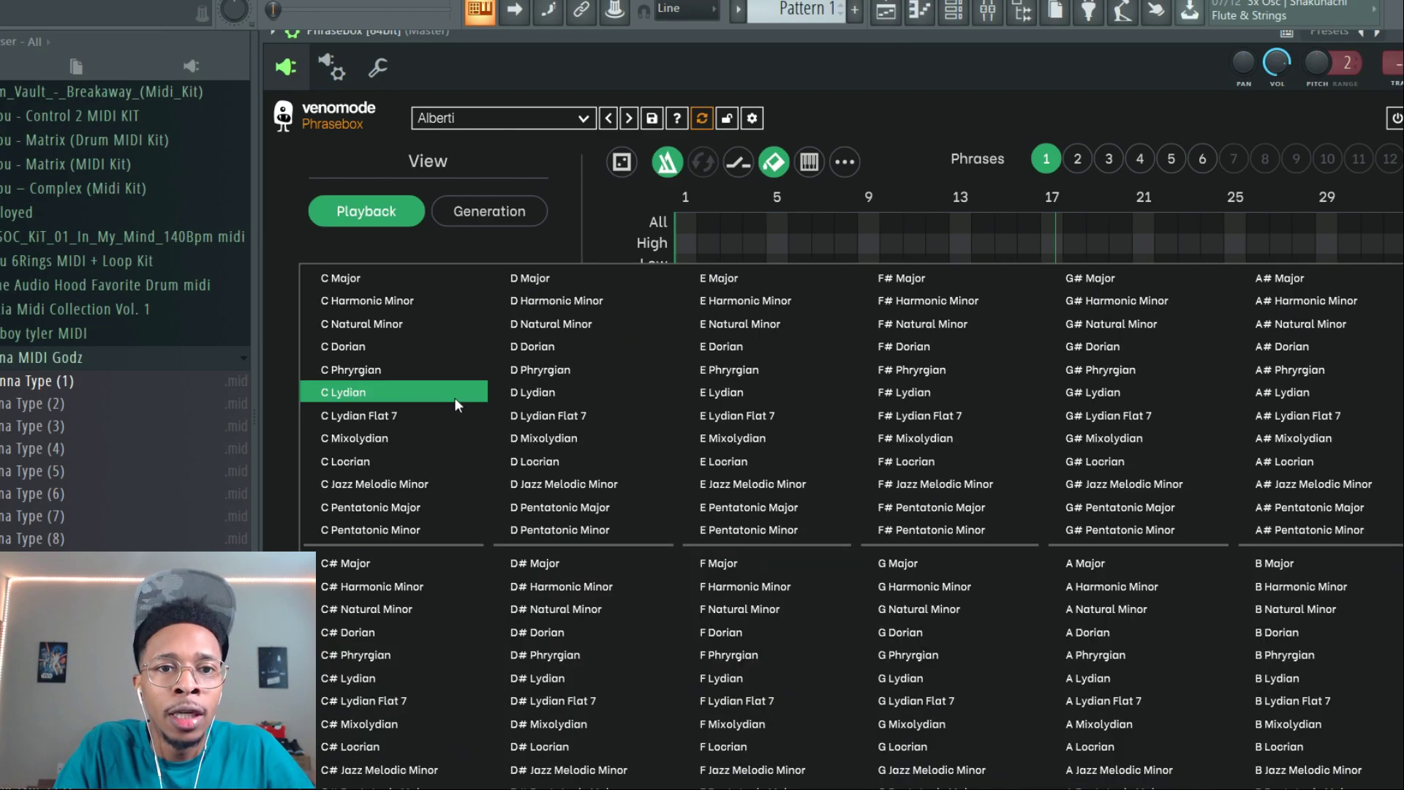
pyautogui.click(430, 324)
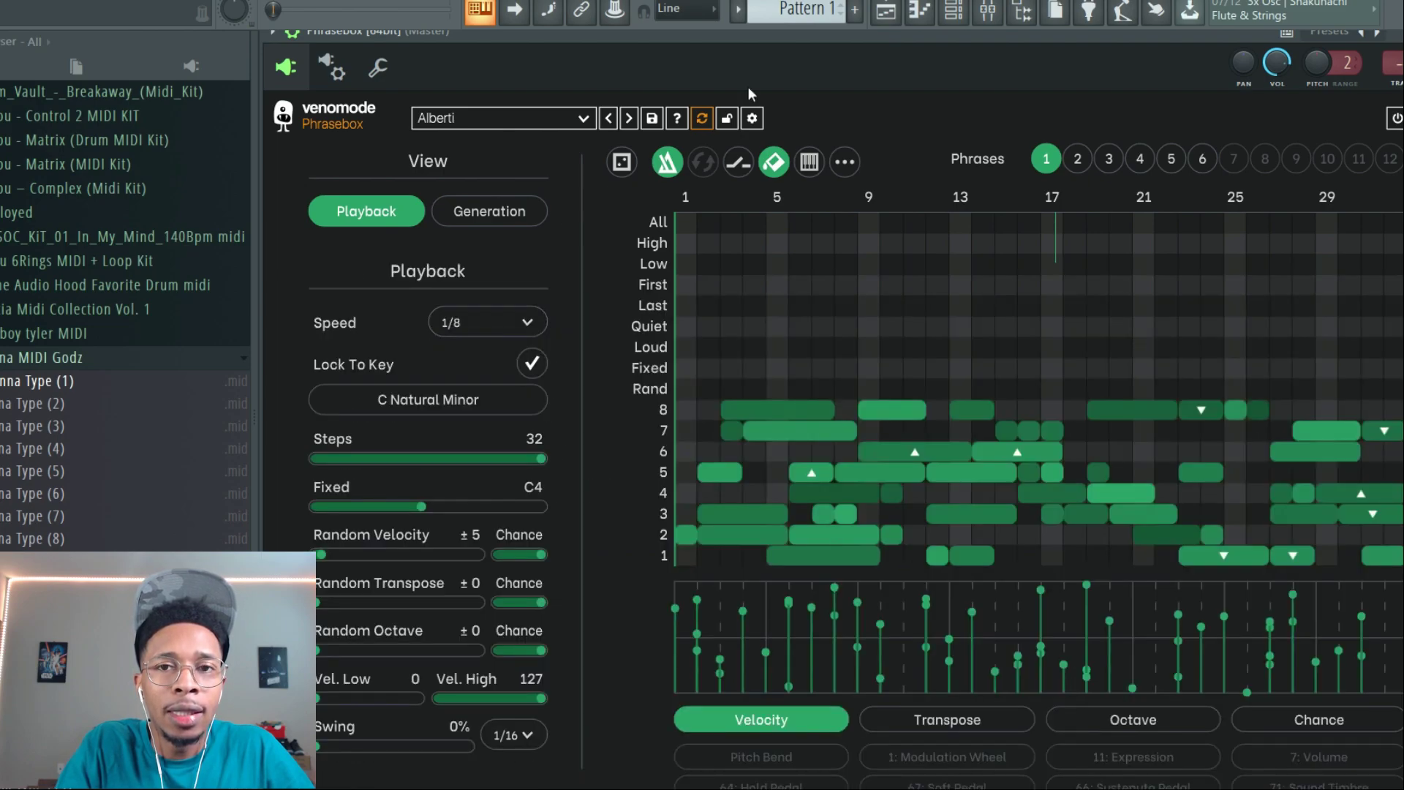
pyautogui.moveTo(787, 34); pyautogui.dragTo(465, 378)
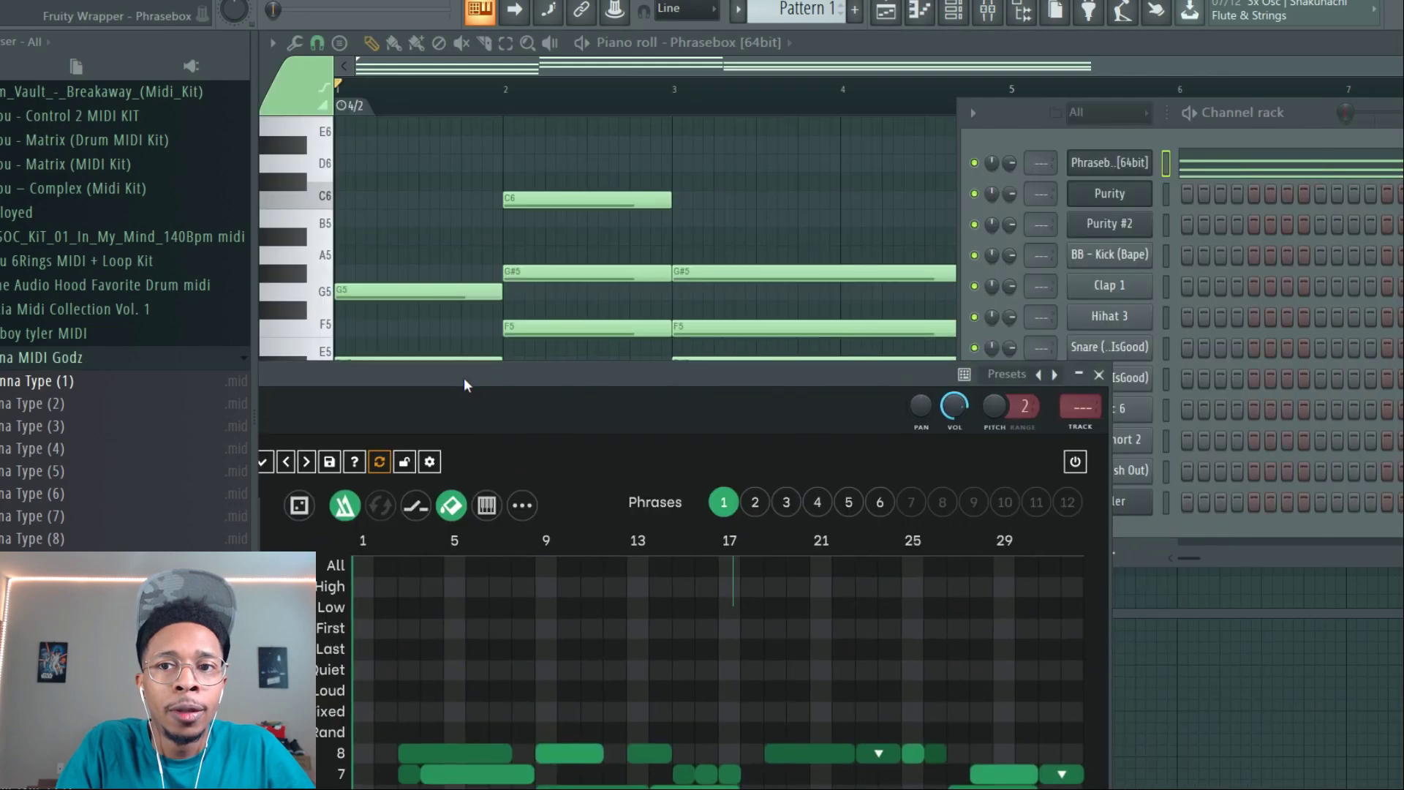
# Close Phrasebox and turn on Minor Natural (Aeolian) scale highlighting in the piano roll.
pyautogui.click(1125, 163)
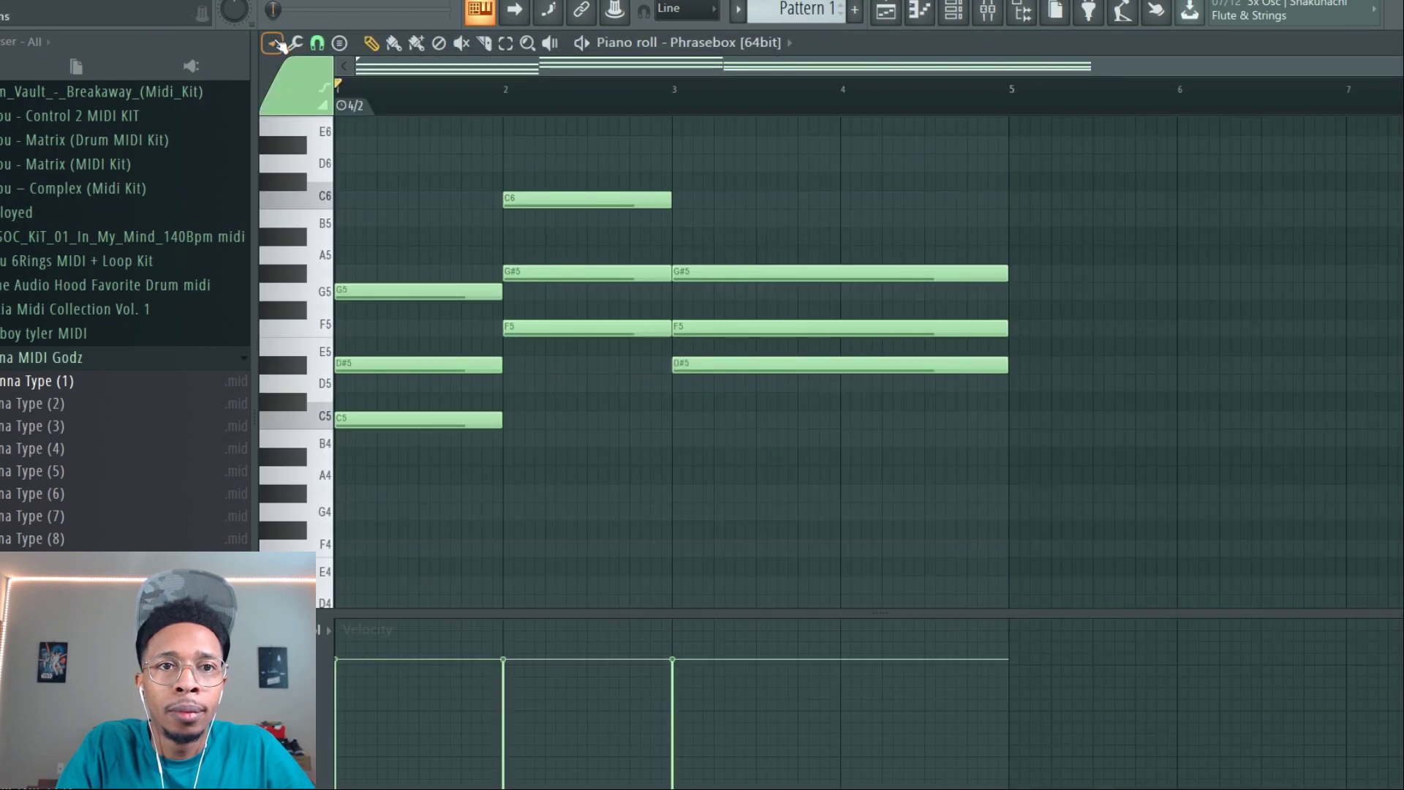
pyautogui.click(278, 44)
pyautogui.moveTo(365, 159)
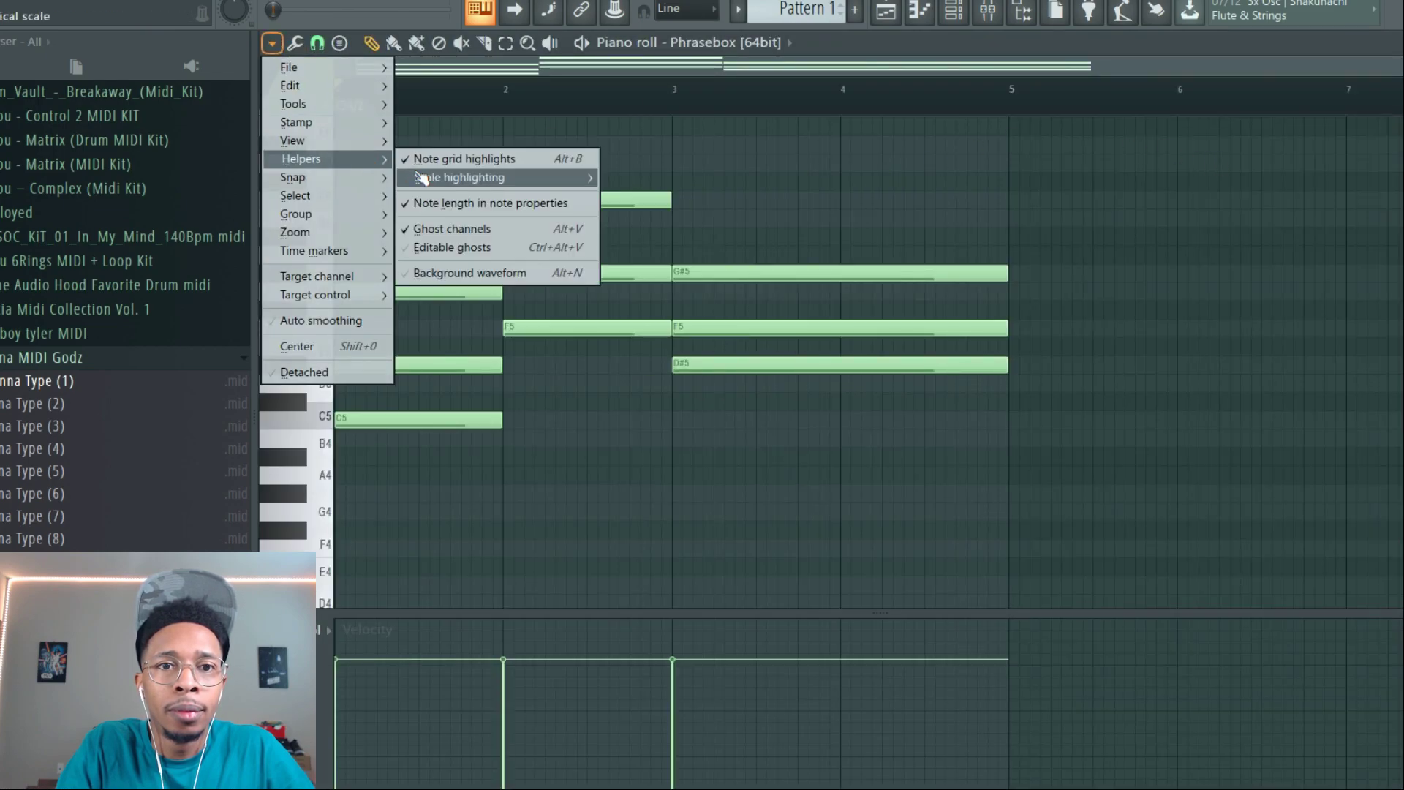
pyautogui.moveTo(452, 182)
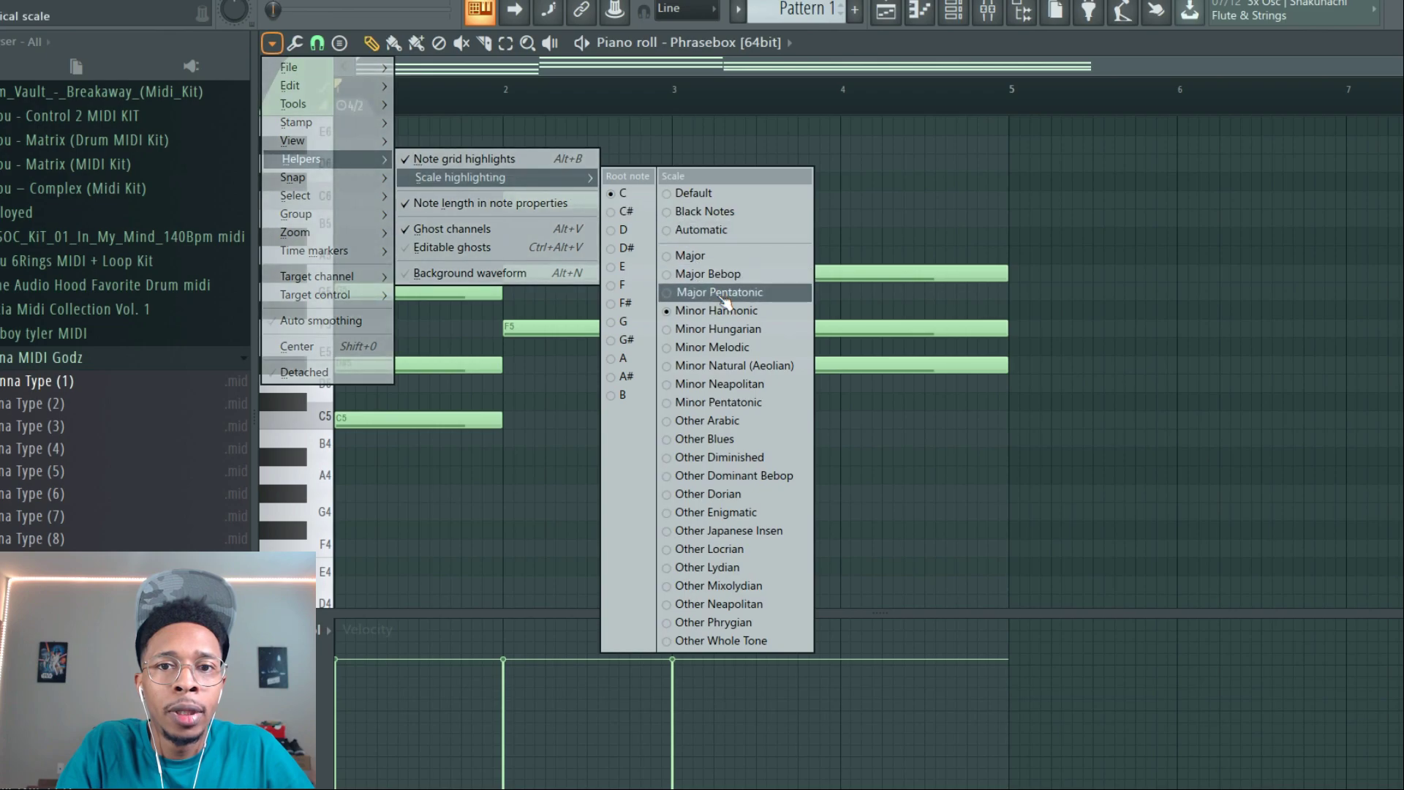
pyautogui.click(754, 367)
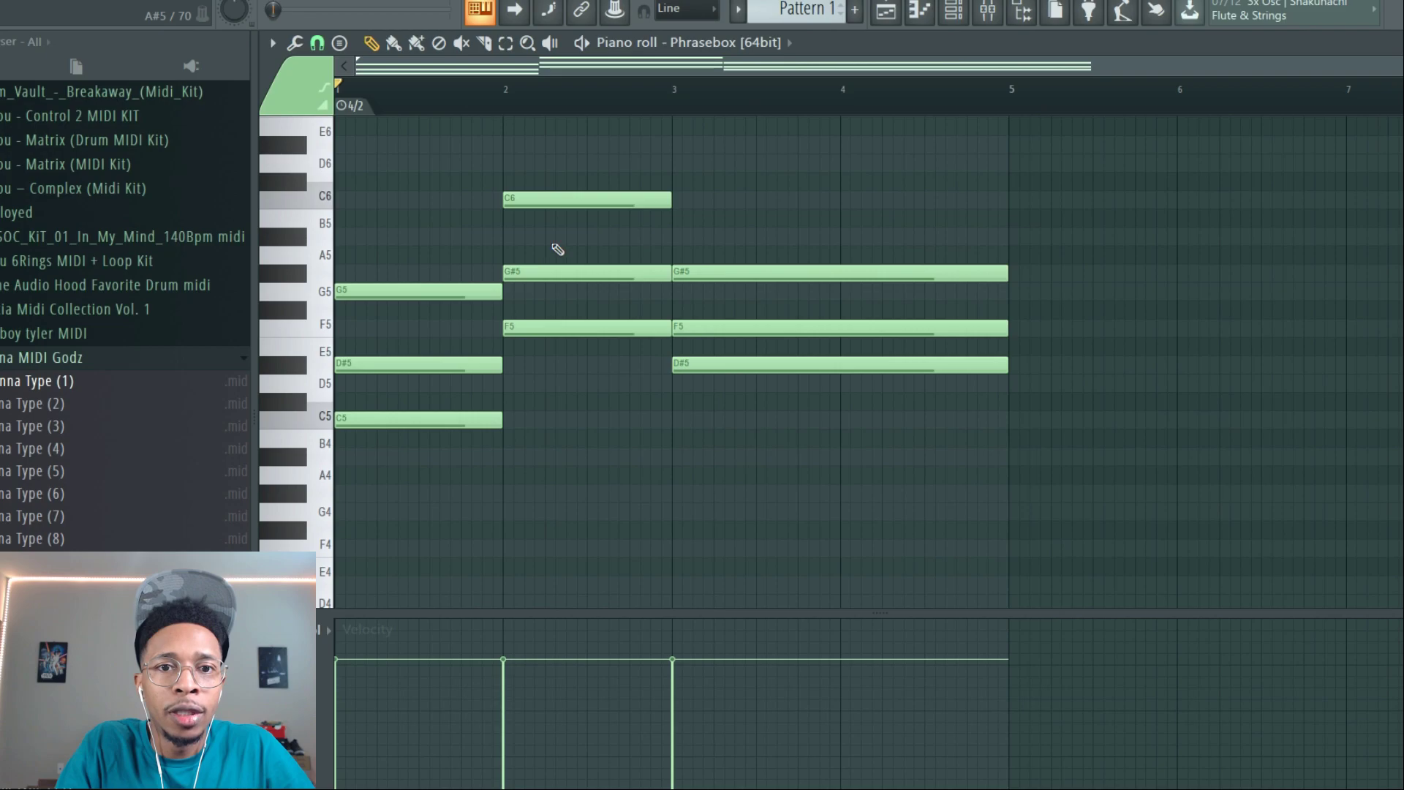
# Play and stop the chord progression, then bring up the channel rack.
pyautogui.press('space')
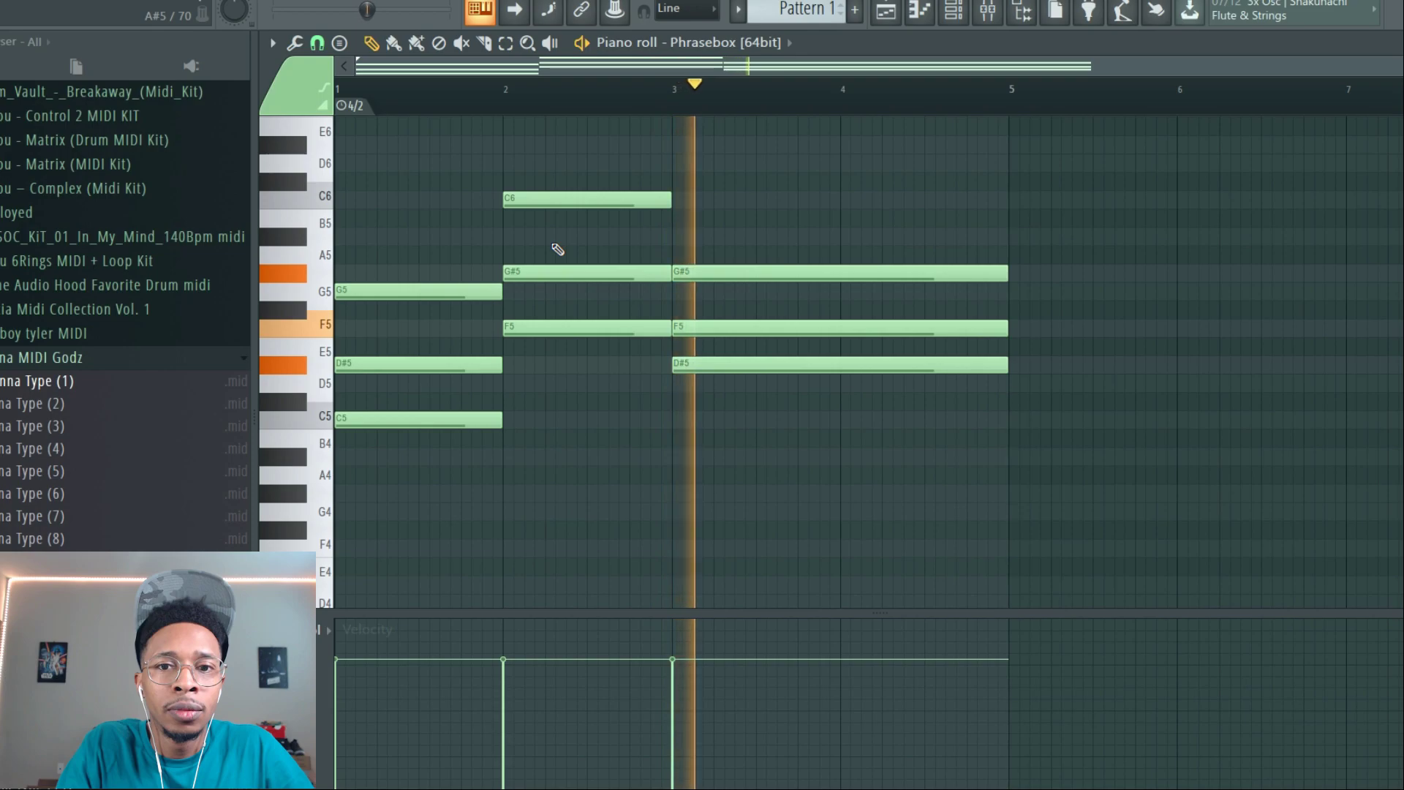
pyautogui.press('space')
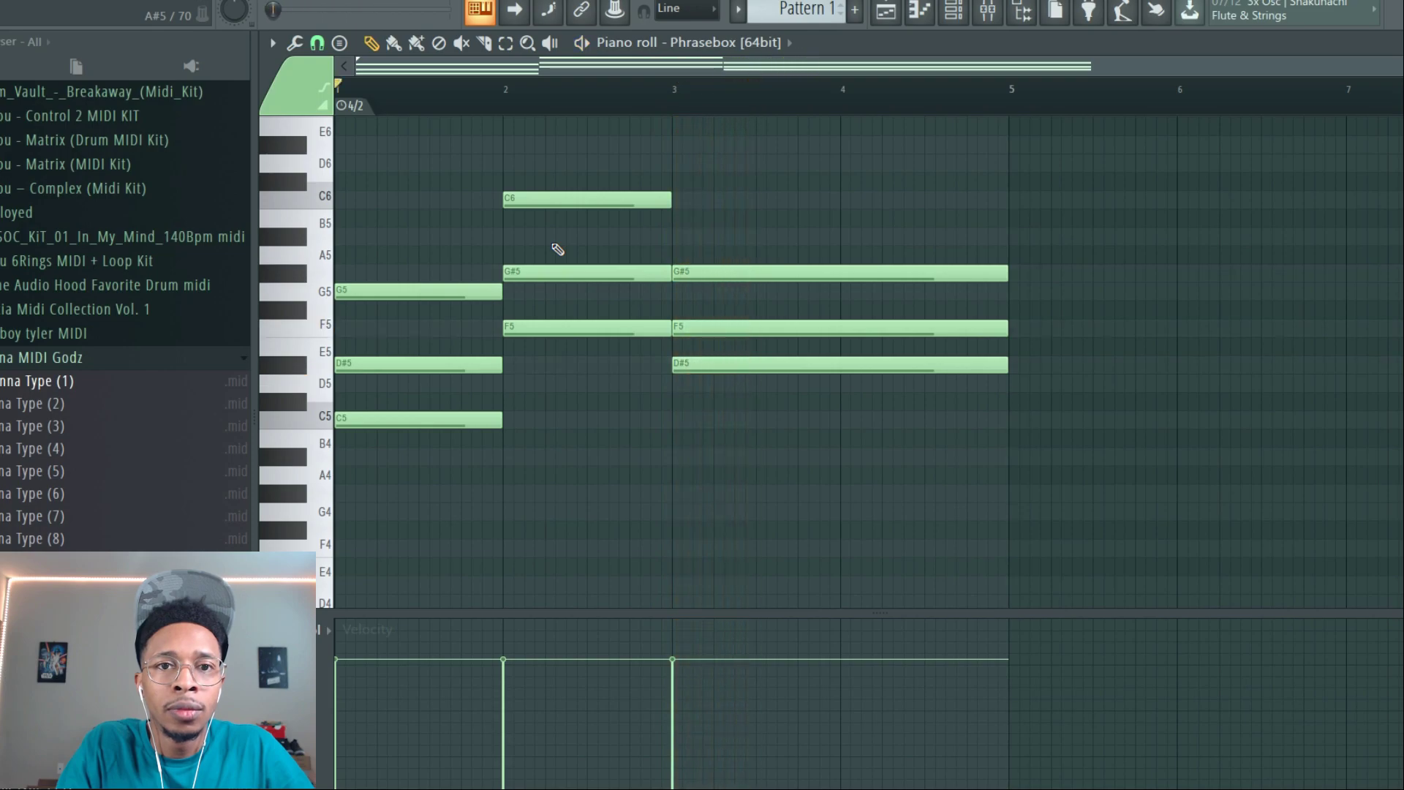
pyautogui.press('F6')
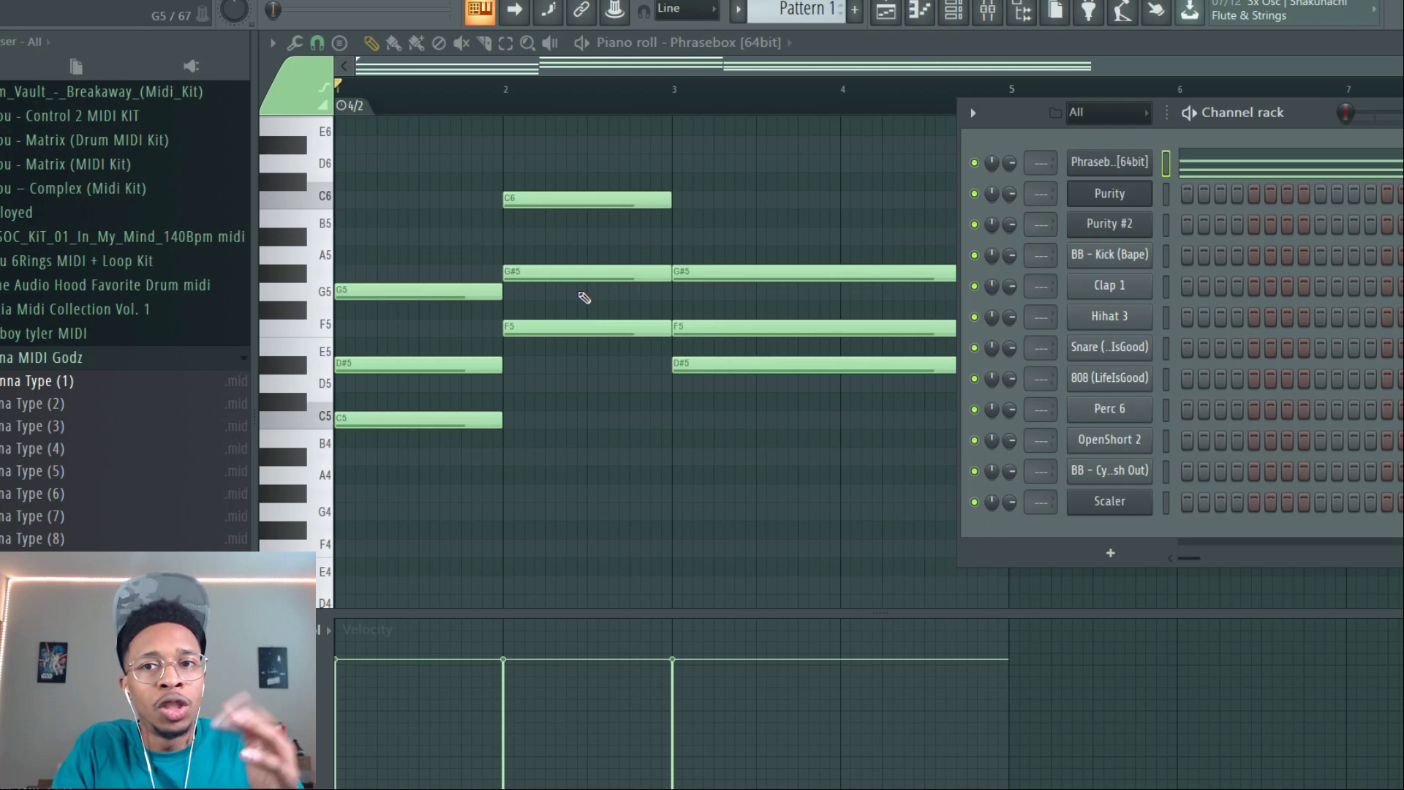
# Reopen Phrasebox, generate a new note pattern, and lower Random Velocity to about ±20.
pyautogui.click(1138, 168)
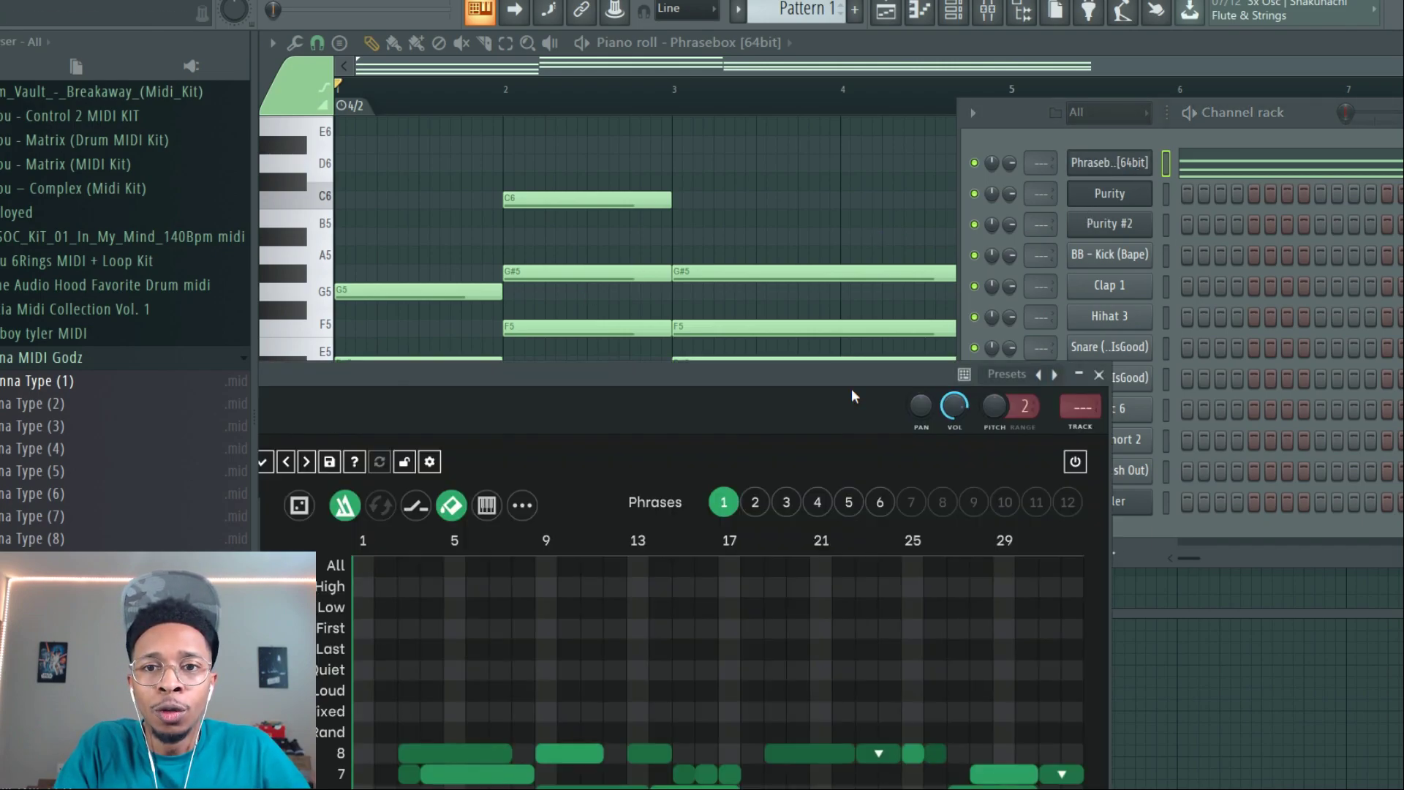
pyautogui.moveTo(812, 374); pyautogui.dragTo(1120, 45)
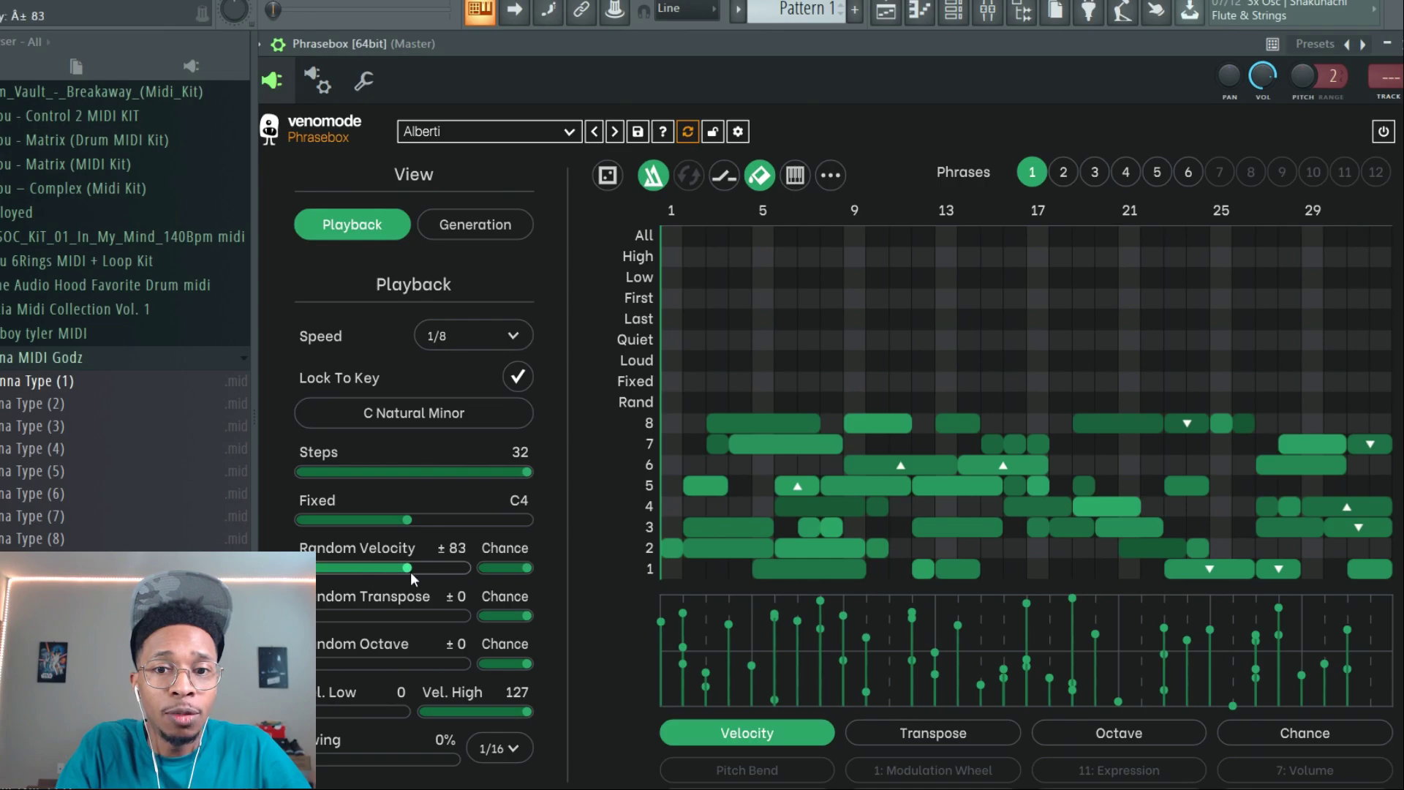
pyautogui.click(606, 179)
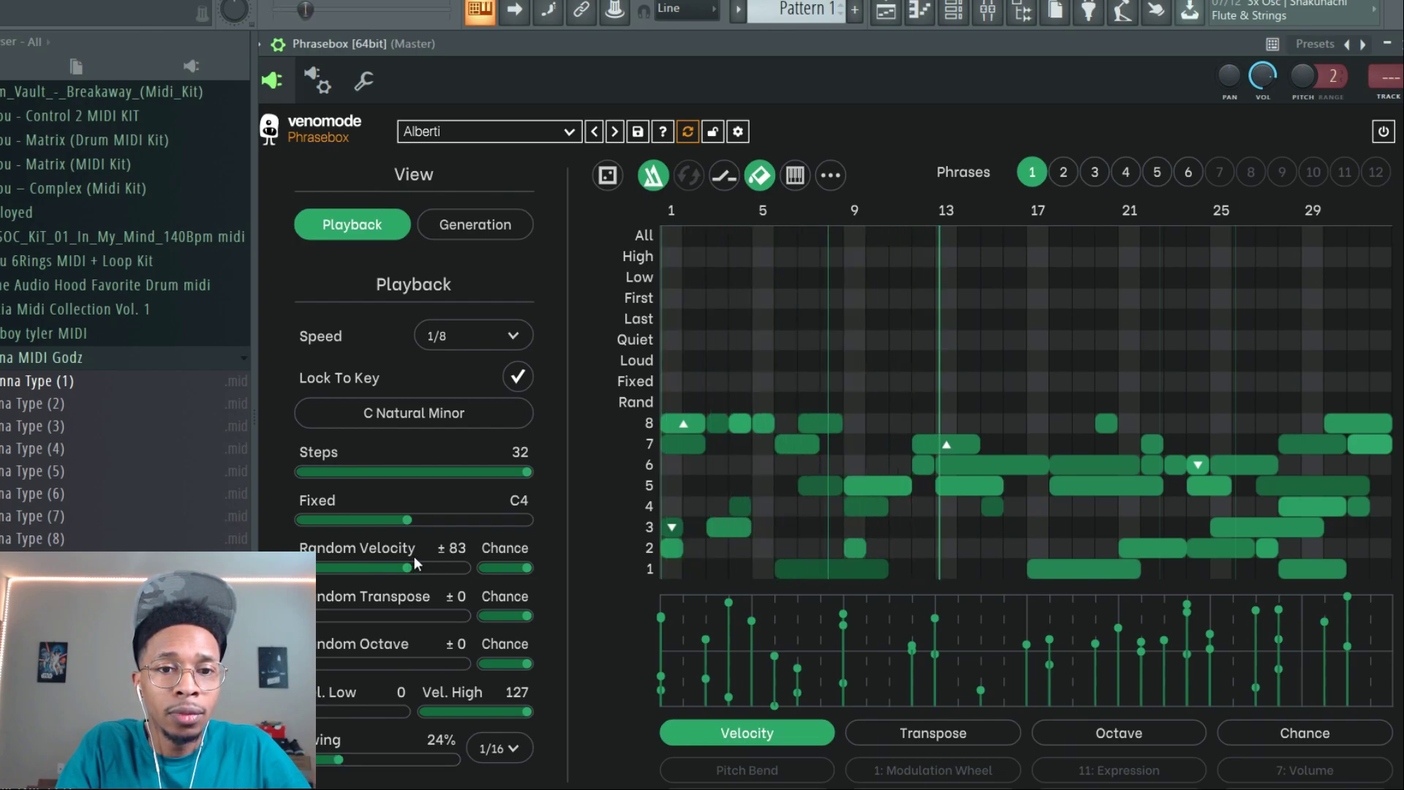
pyautogui.moveTo(408, 568); pyautogui.dragTo(326, 575)
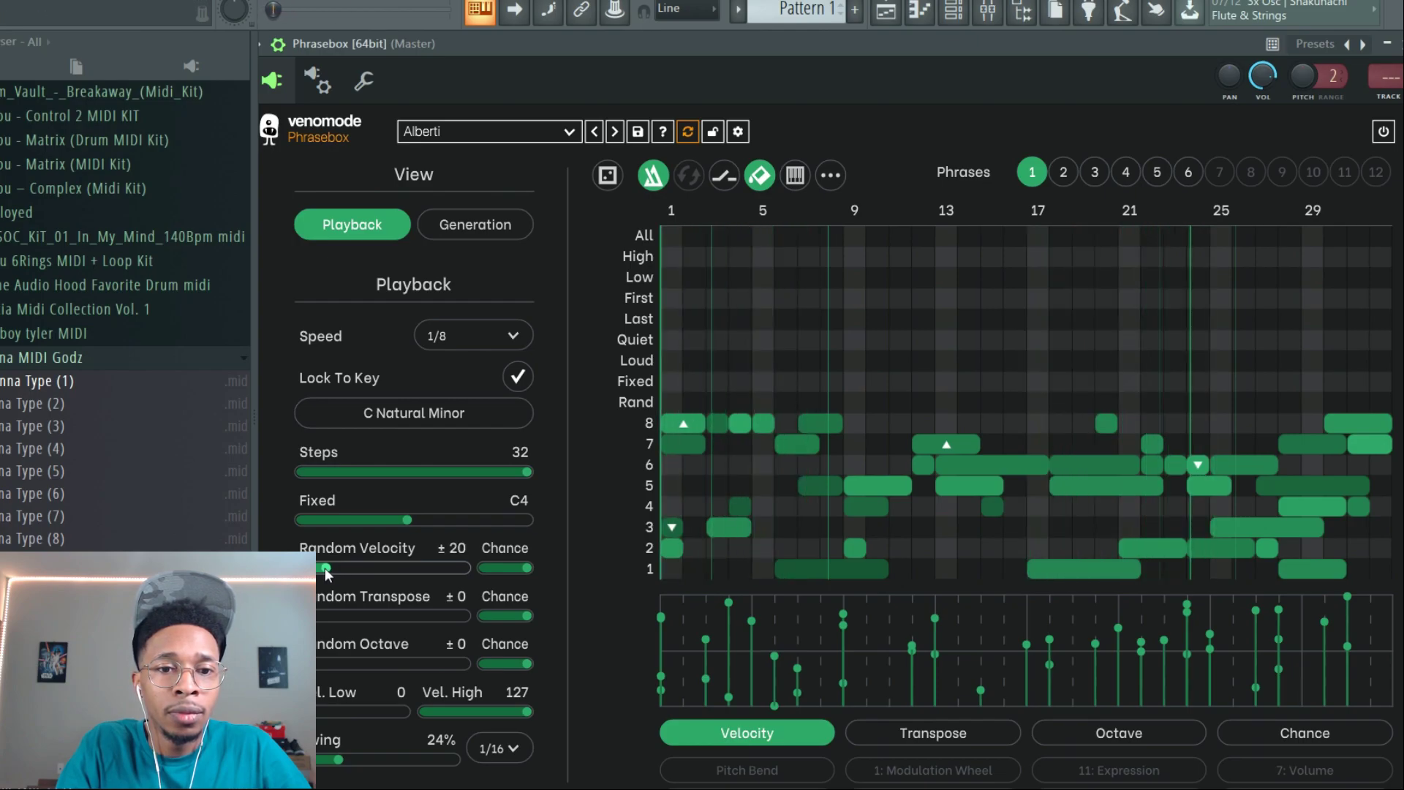
pyautogui.click(476, 223)
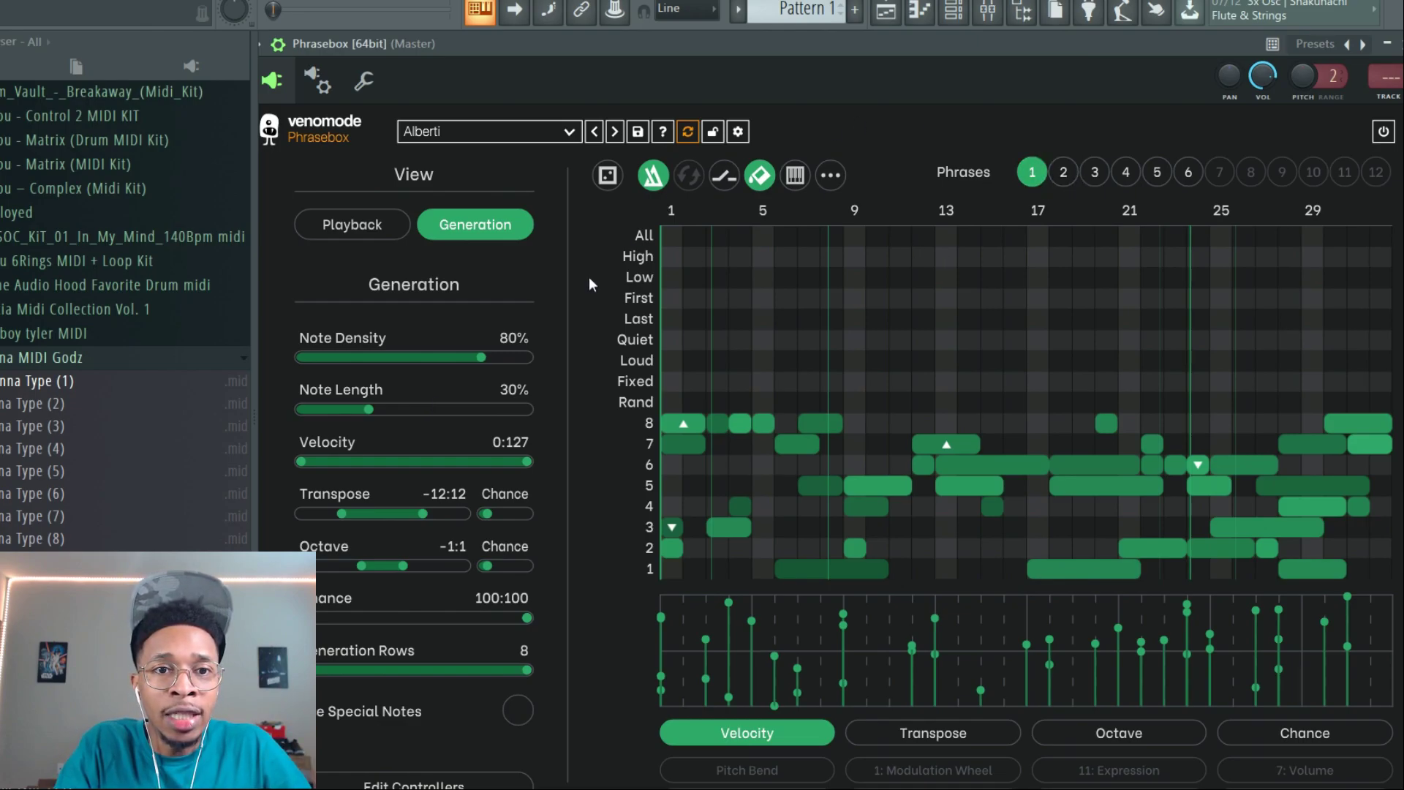
# Return to Playback settings and step through phrases 2 to 5 of the Alberti pattern.
pyautogui.click(401, 229)
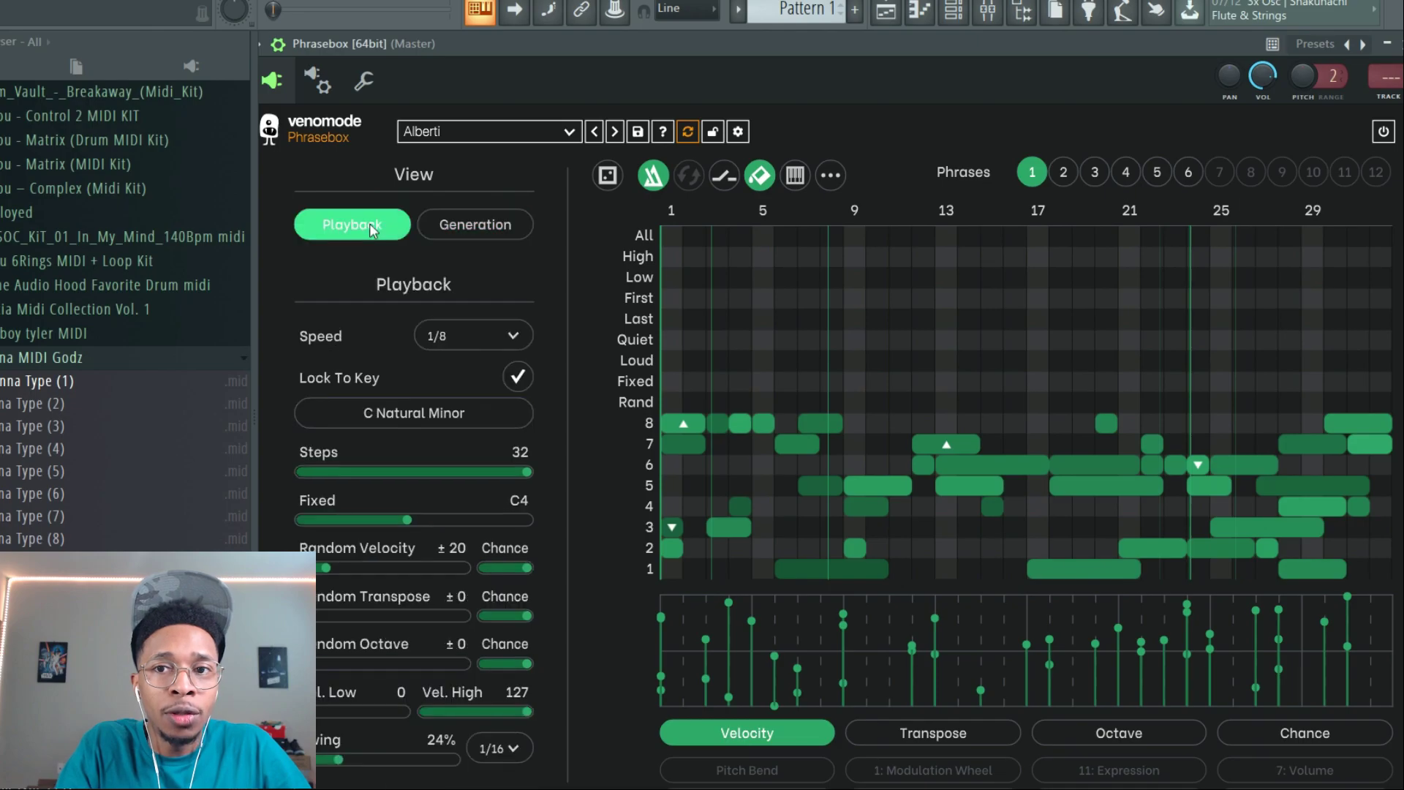
pyautogui.click(1063, 176)
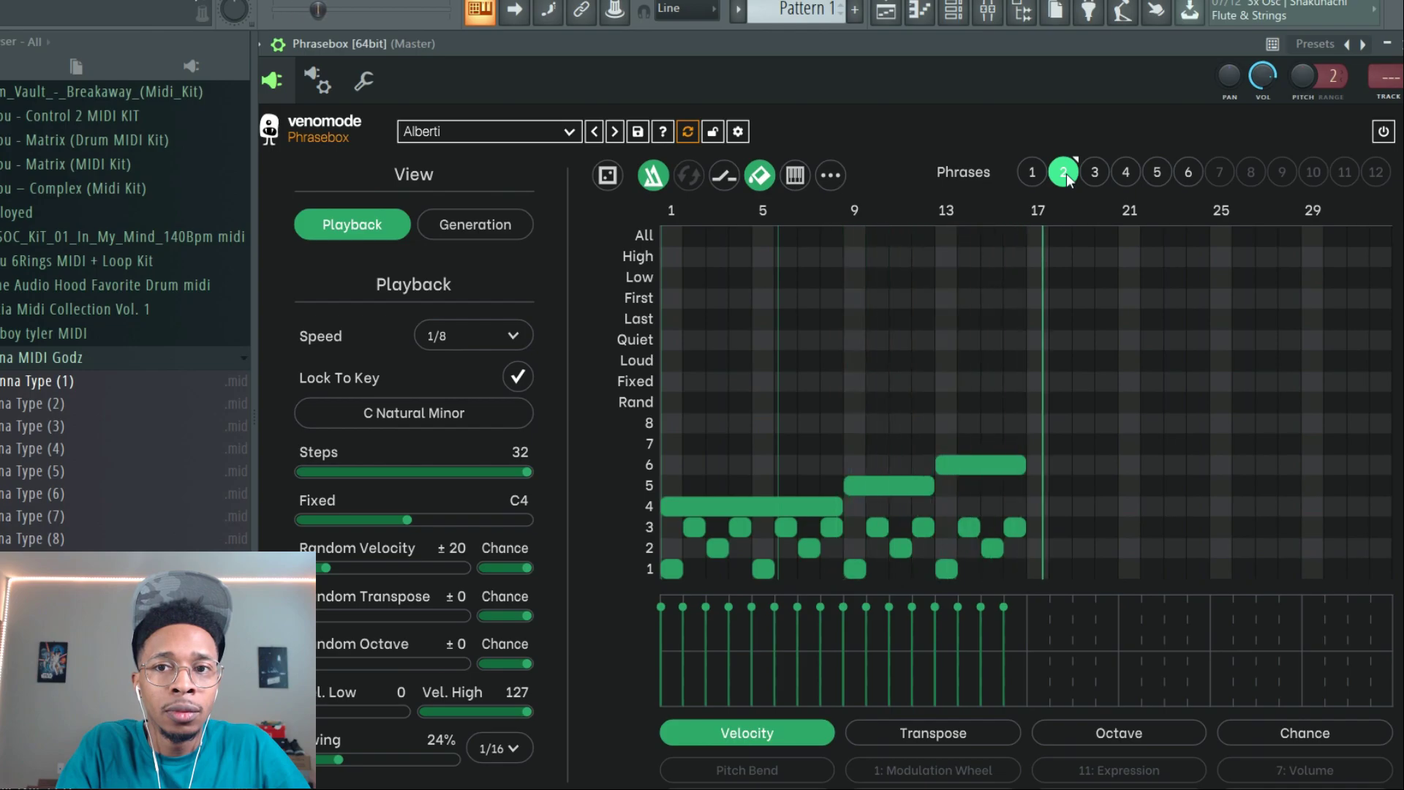
pyautogui.click(1099, 174)
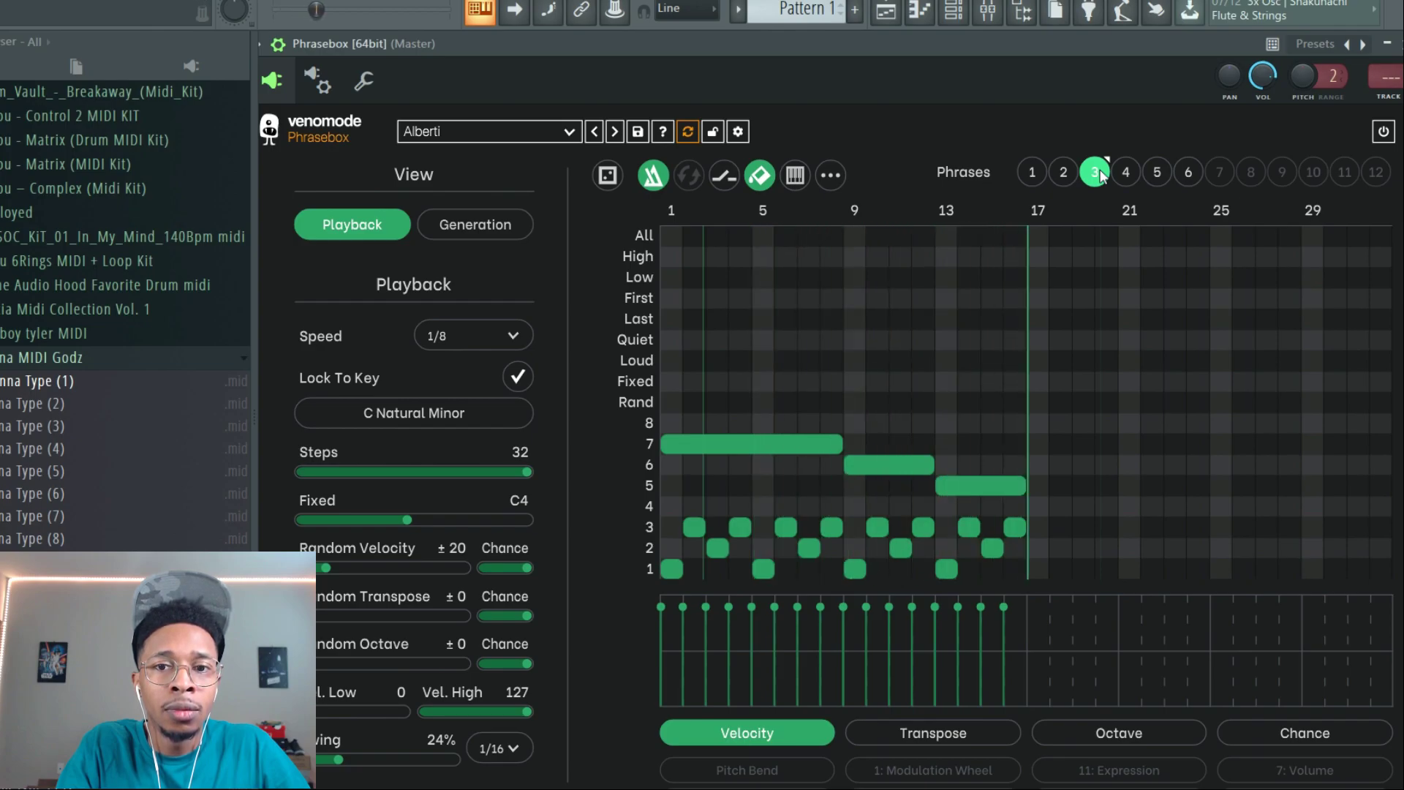
pyautogui.click(1124, 176)
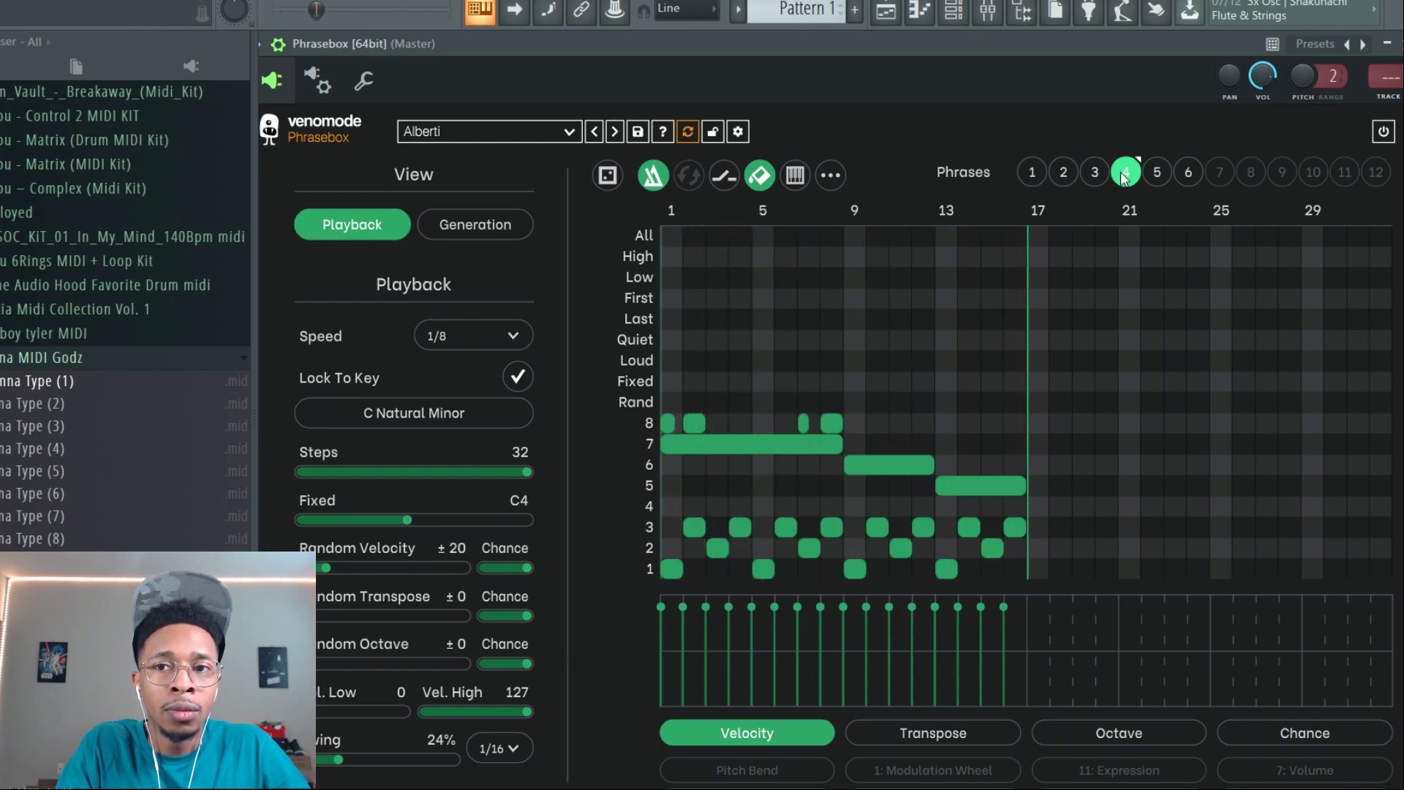
pyautogui.click(1162, 181)
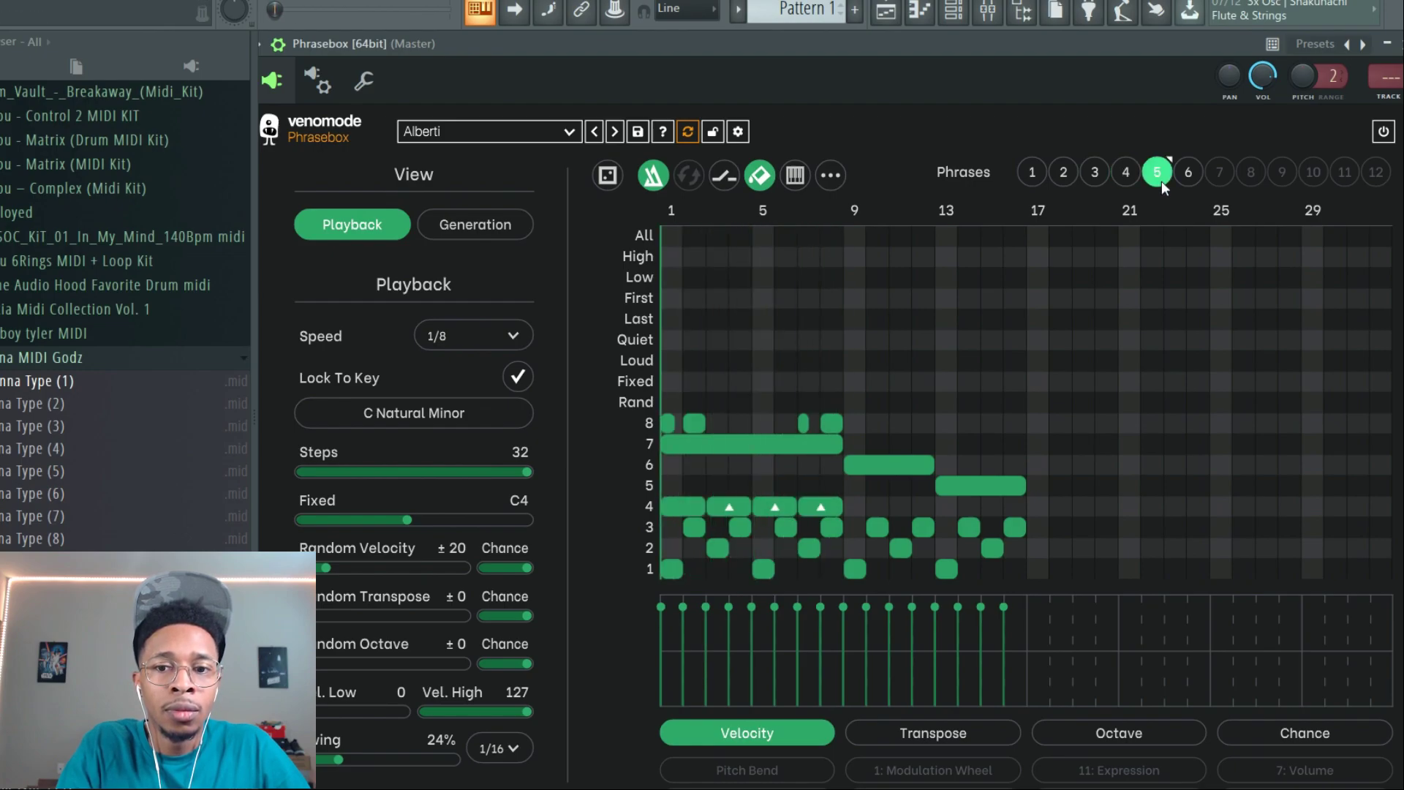
# Hide the wrapper header and draw a flat Modulation Wheel line at 51, then view the Pitch Bend lane.
pyautogui.click(279, 47)
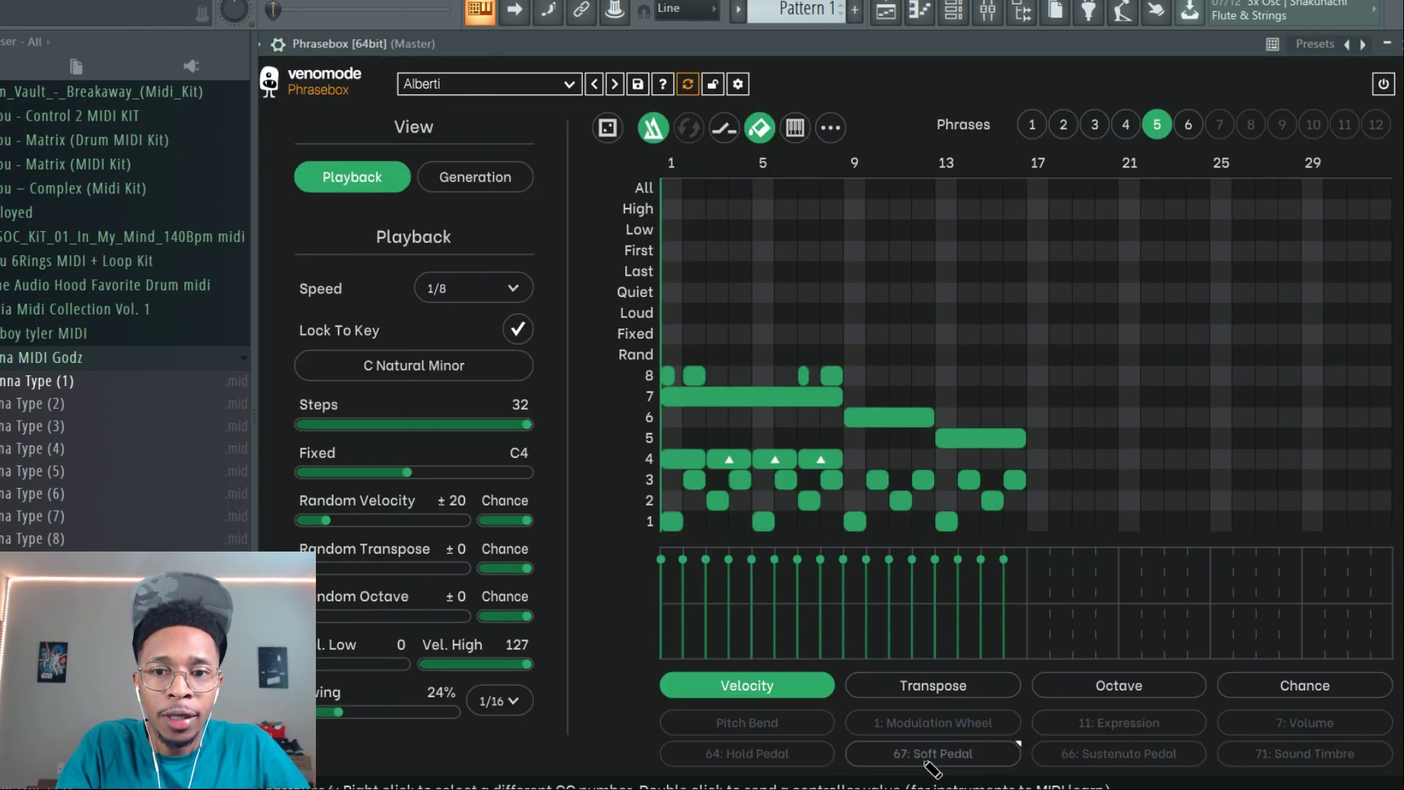
pyautogui.click(921, 724)
pyautogui.moveTo(713, 615); pyautogui.dragTo(1186, 656)
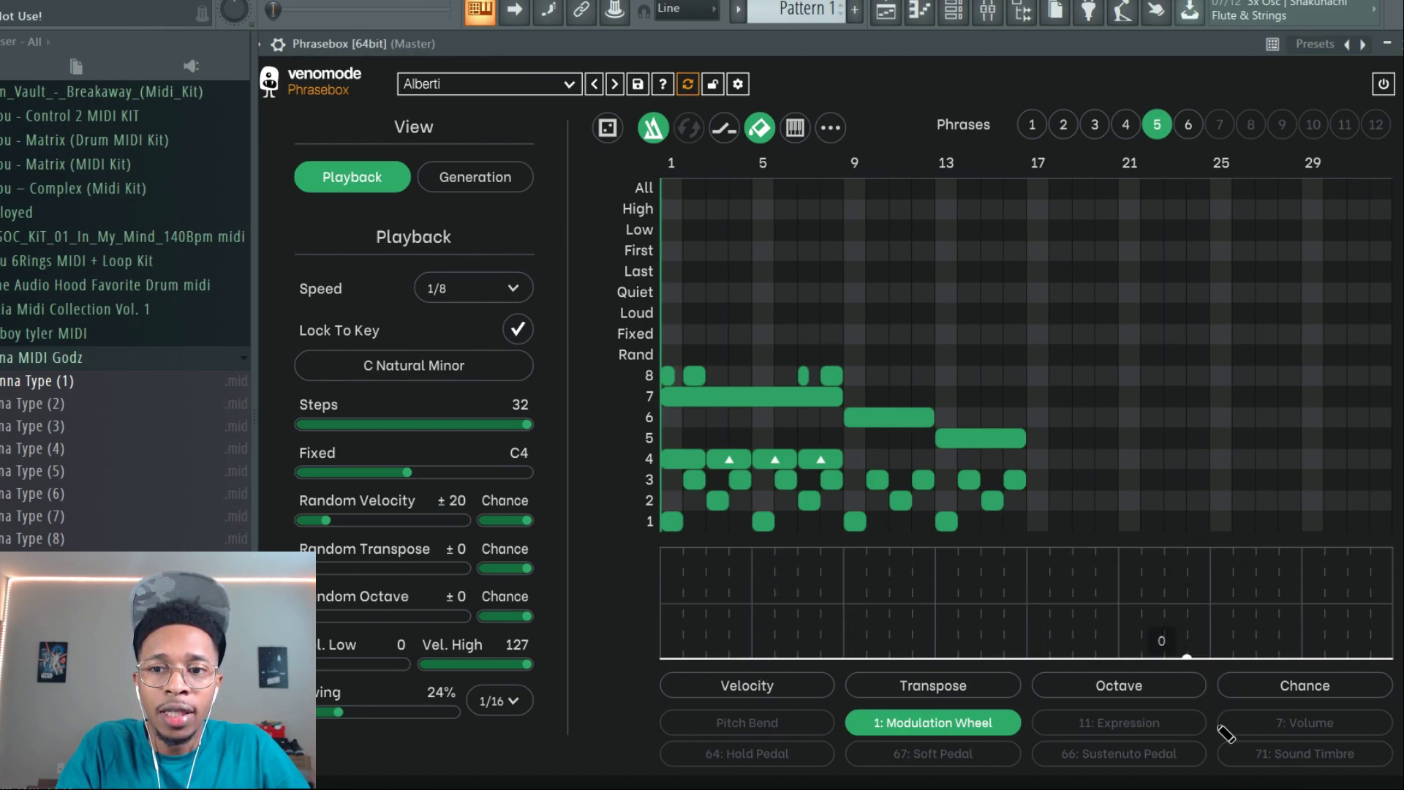
pyautogui.click(1126, 755)
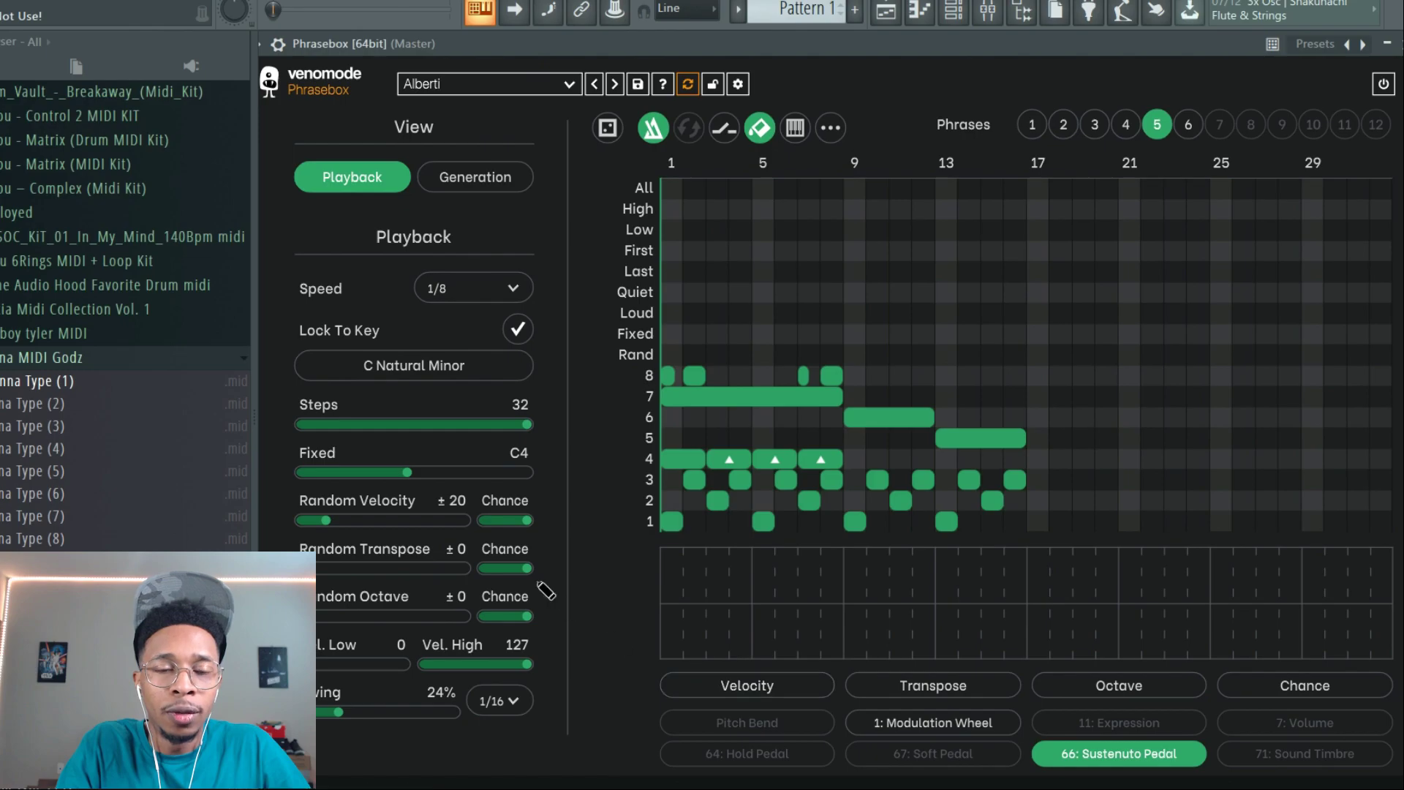
pyautogui.click(732, 724)
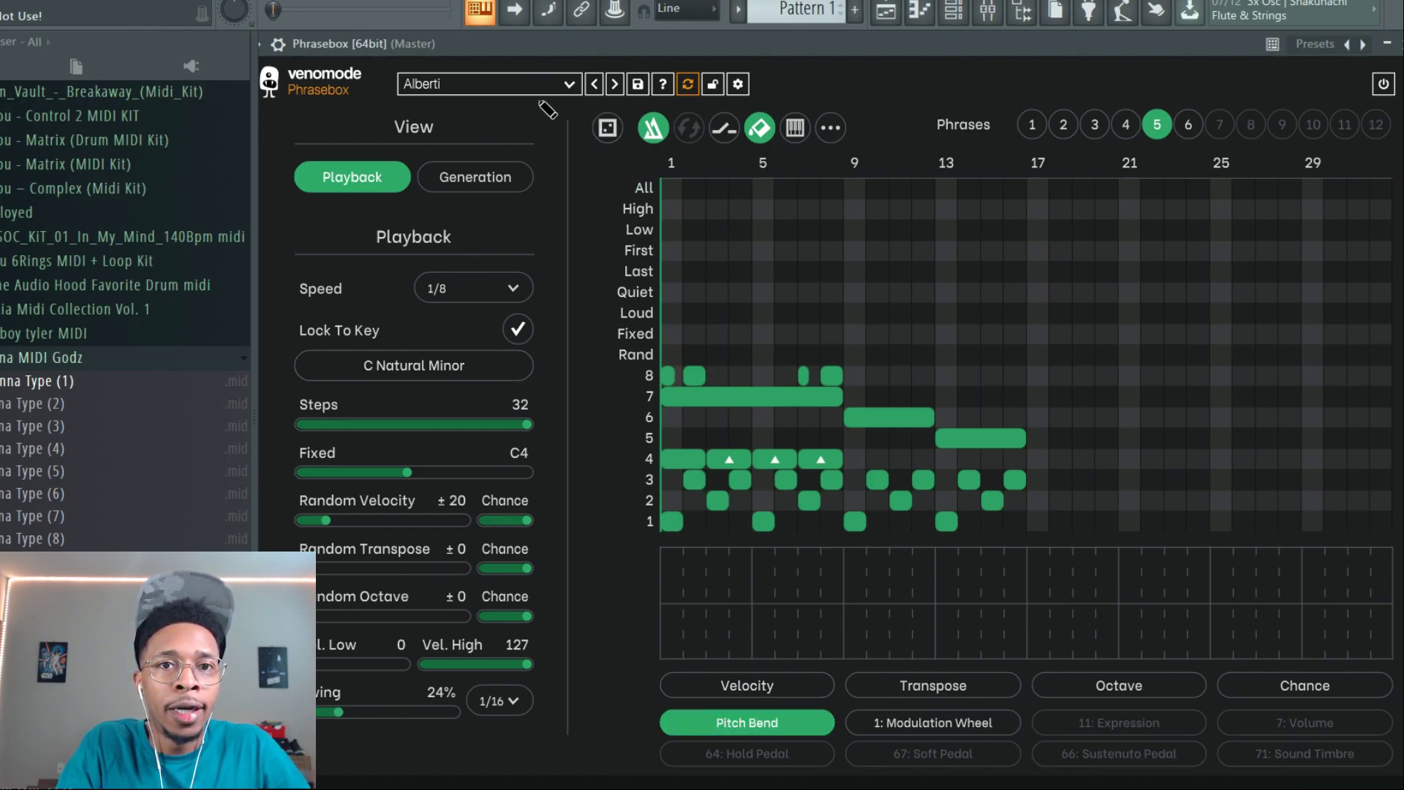
# Load the Mono > Decay Phrasebox preset and generate a new random note sequence.
pyautogui.click(521, 87)
pyautogui.moveTo(519, 215)
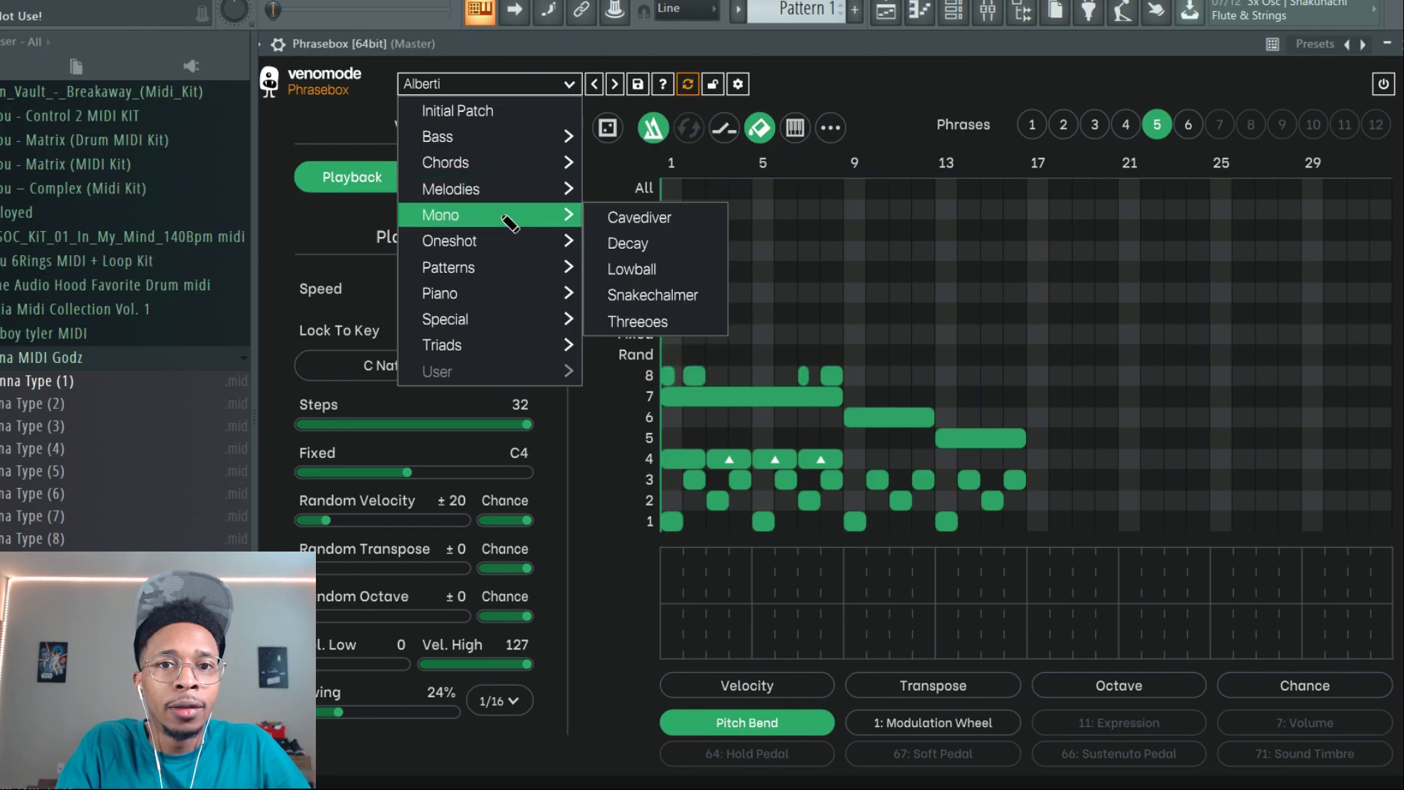
pyautogui.click(619, 243)
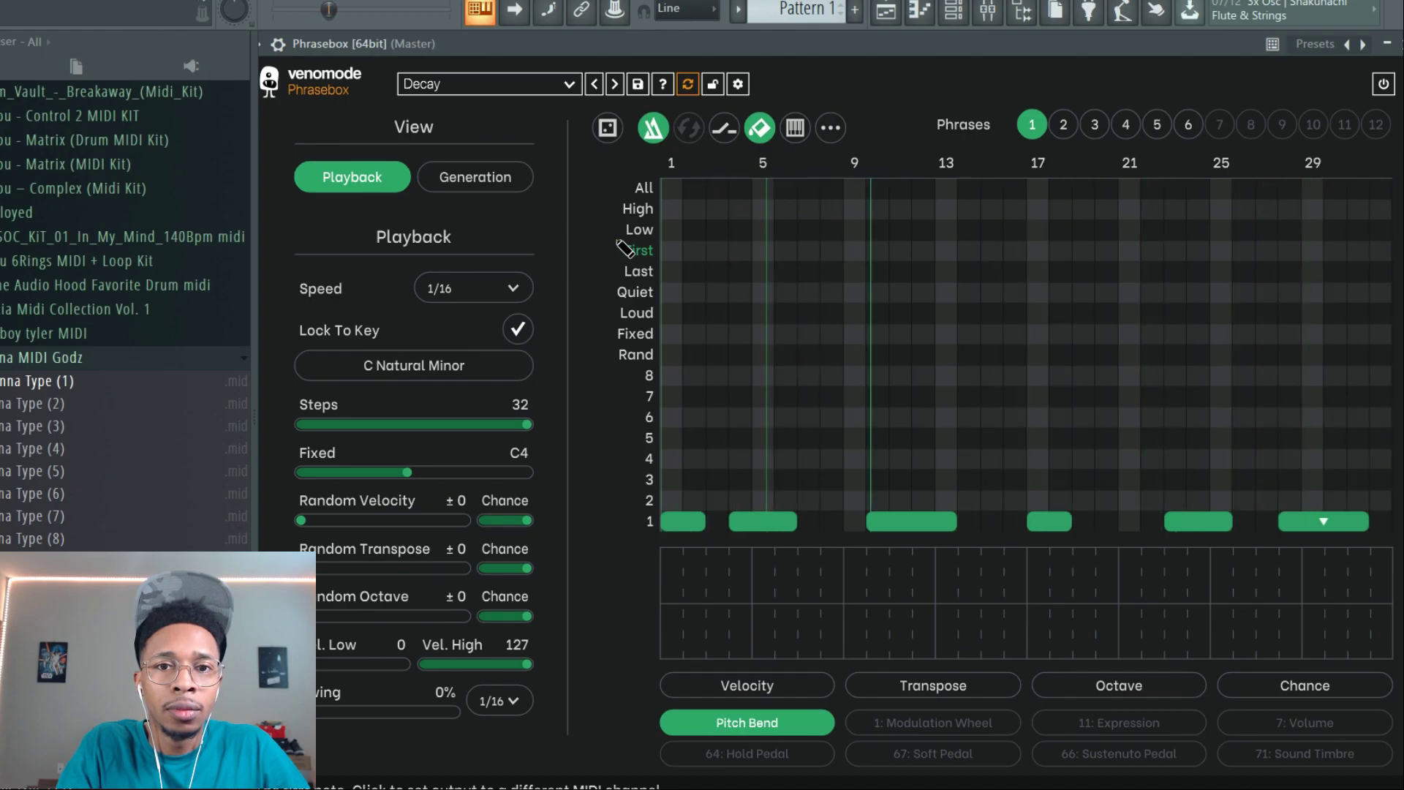
pyautogui.click(608, 128)
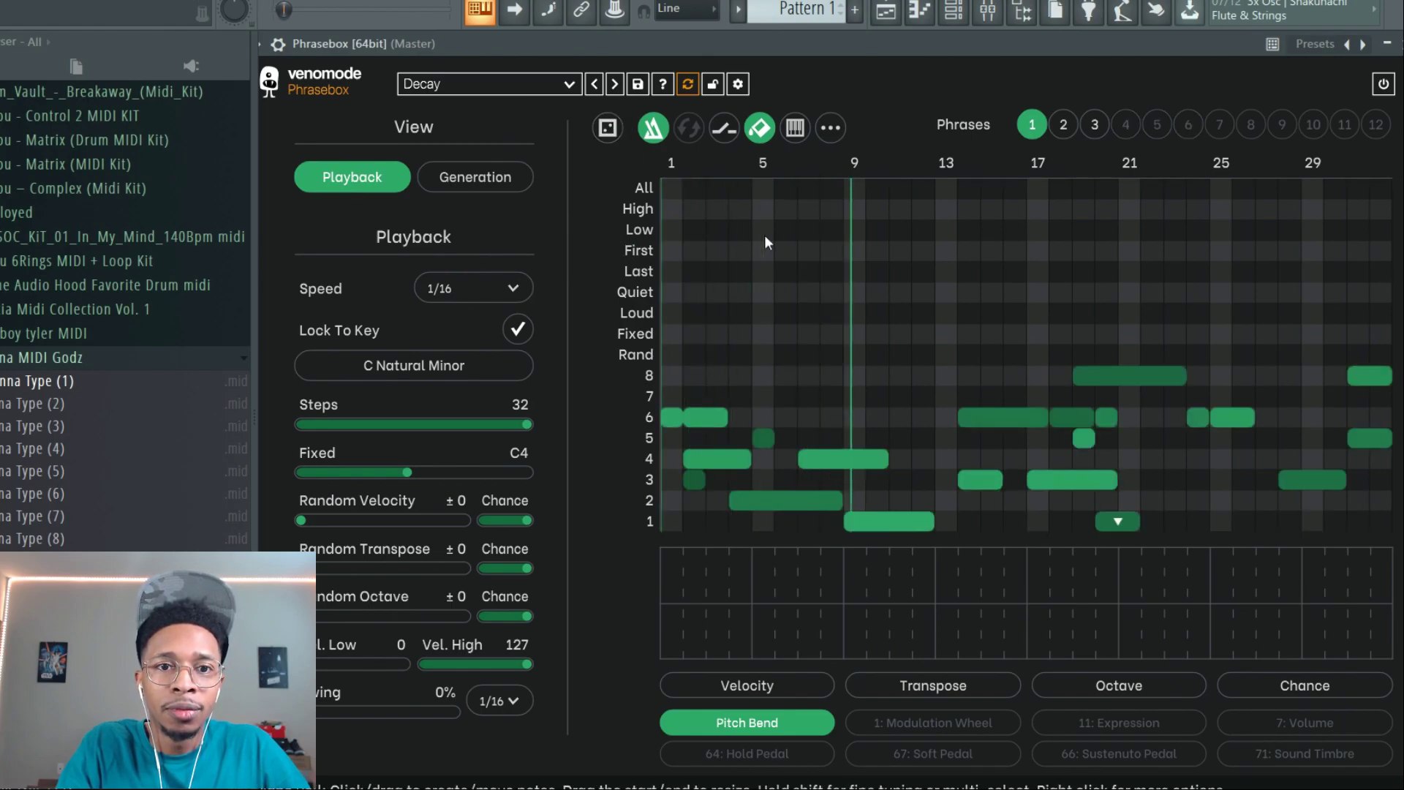
# Set the playback speed to 1/8 and show the per-step note velocities.
pyautogui.click(503, 289)
pyautogui.click(465, 402)
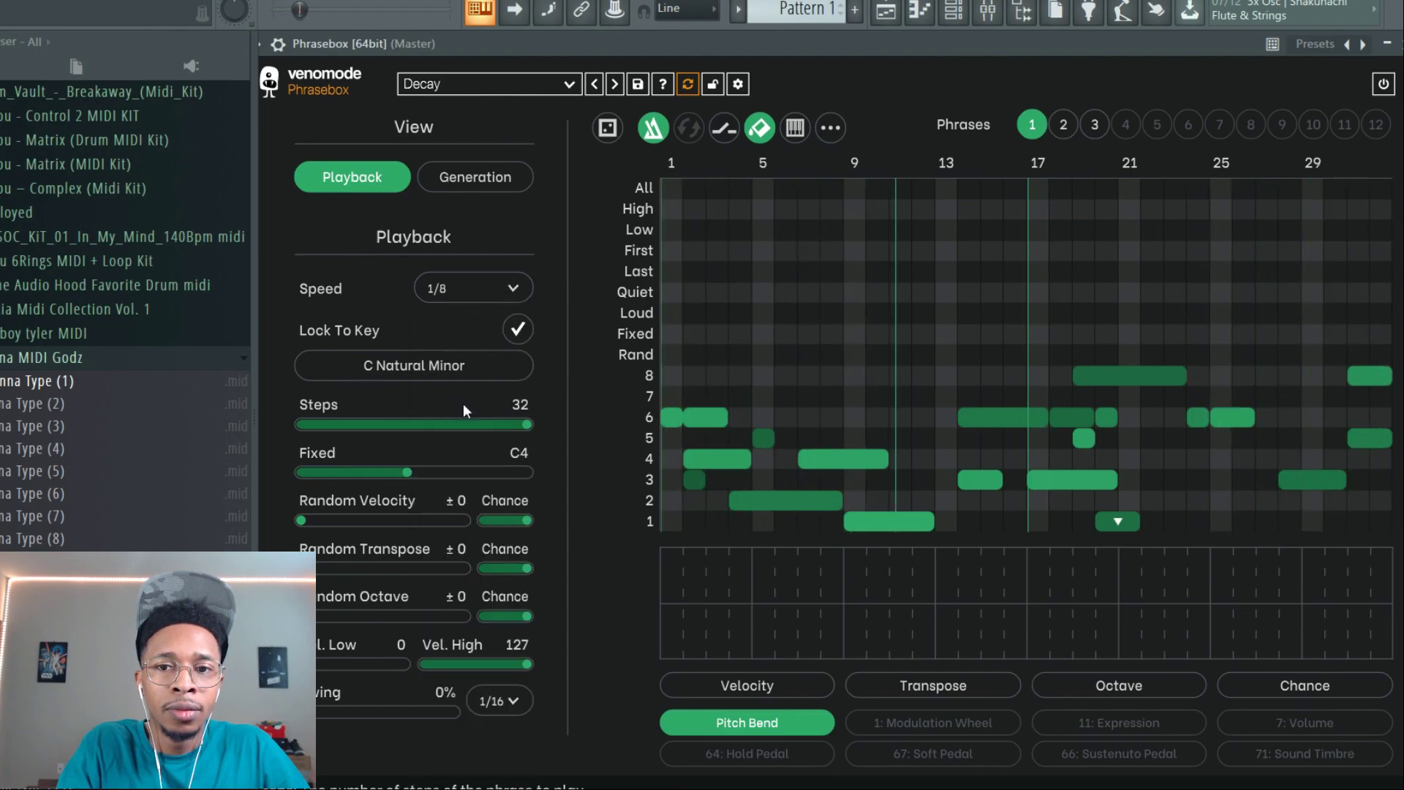
pyautogui.click(750, 685)
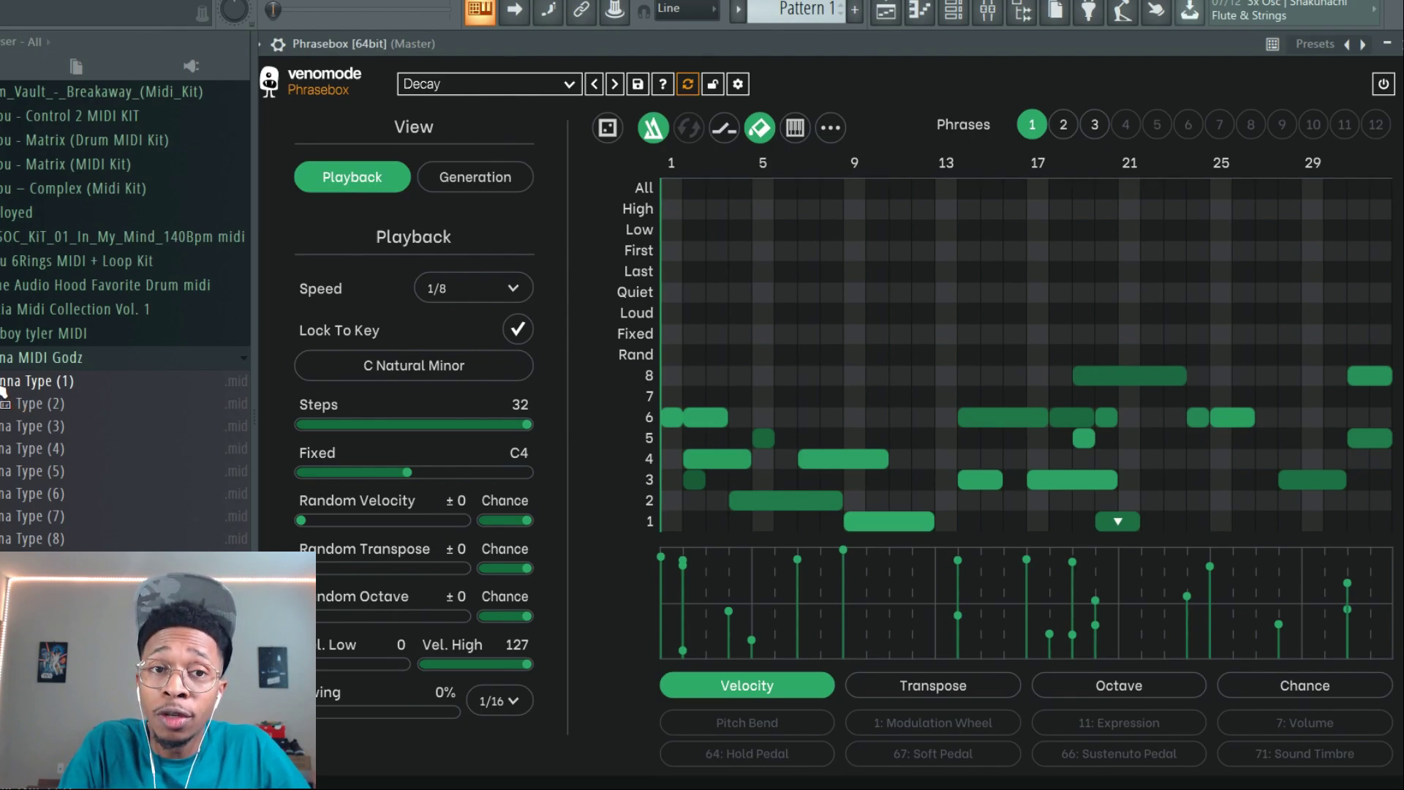
pyautogui.moveTo(16, 395); pyautogui.dragTo(917, 374)
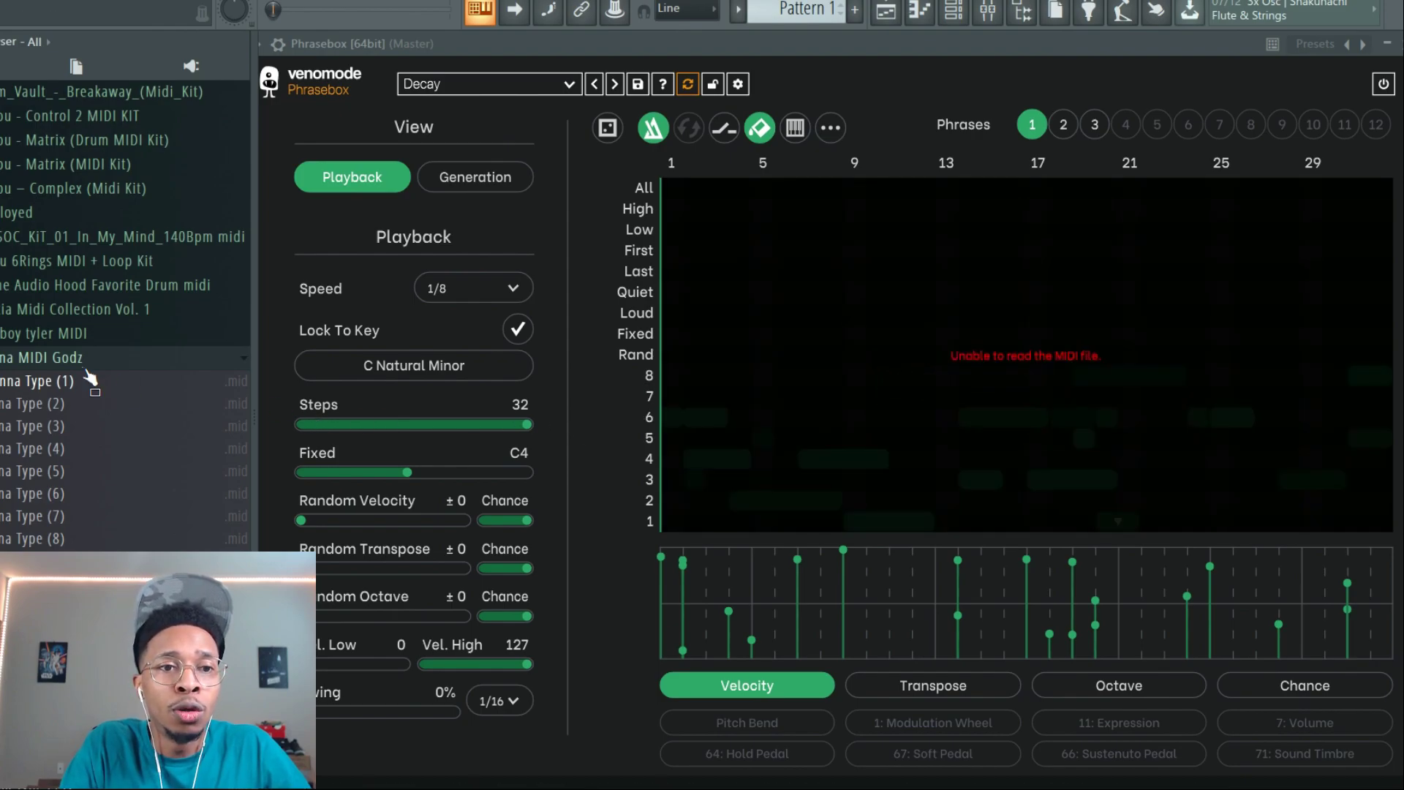
pyautogui.moveTo(38, 388); pyautogui.dragTo(1155, 355)
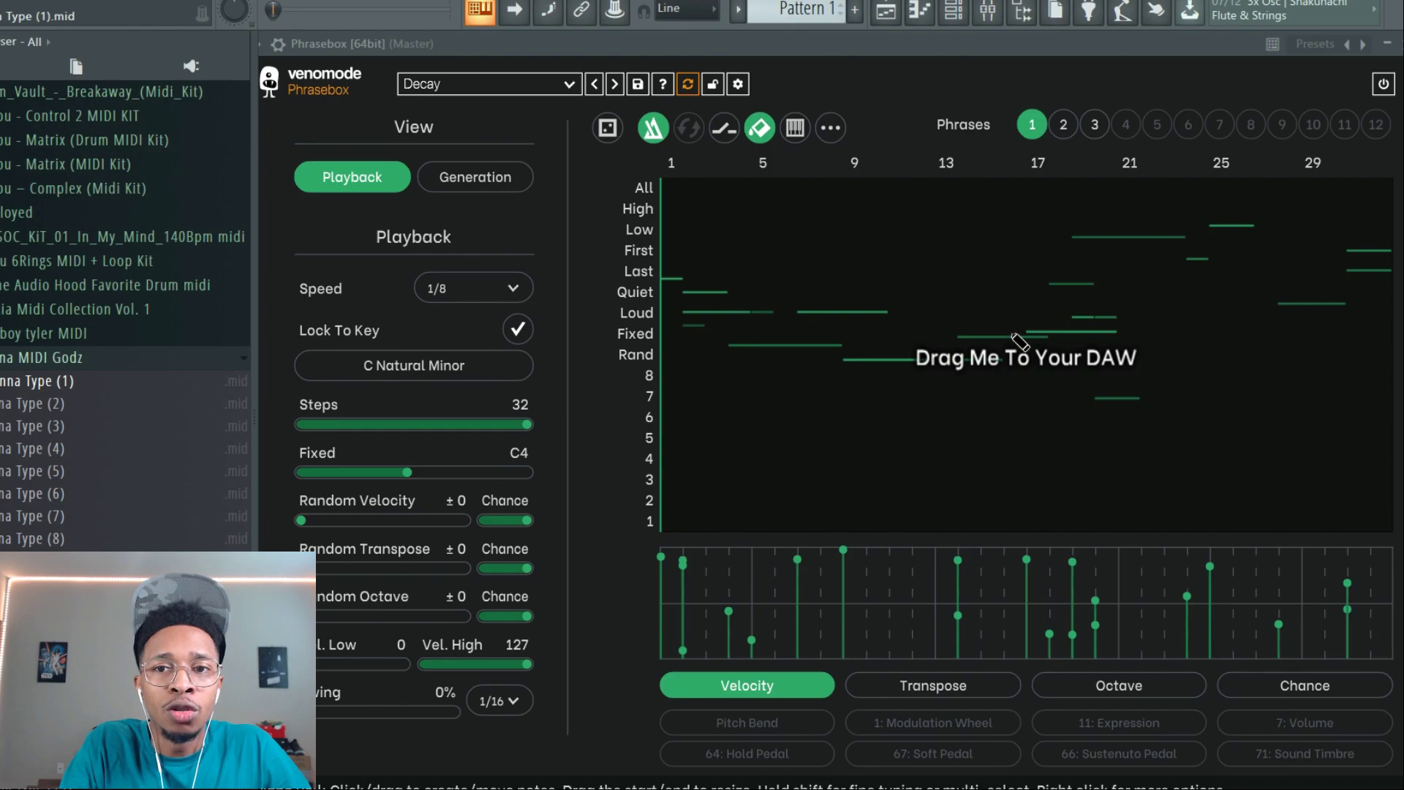
# Drag the Phrasebox melody onto the Purity #2 channel, accept the MIDI import, and play the pattern.
pyautogui.moveTo(1162, 39); pyautogui.dragTo(759, 60)
pyautogui.moveTo(690, 292); pyautogui.dragTo(947, 299)
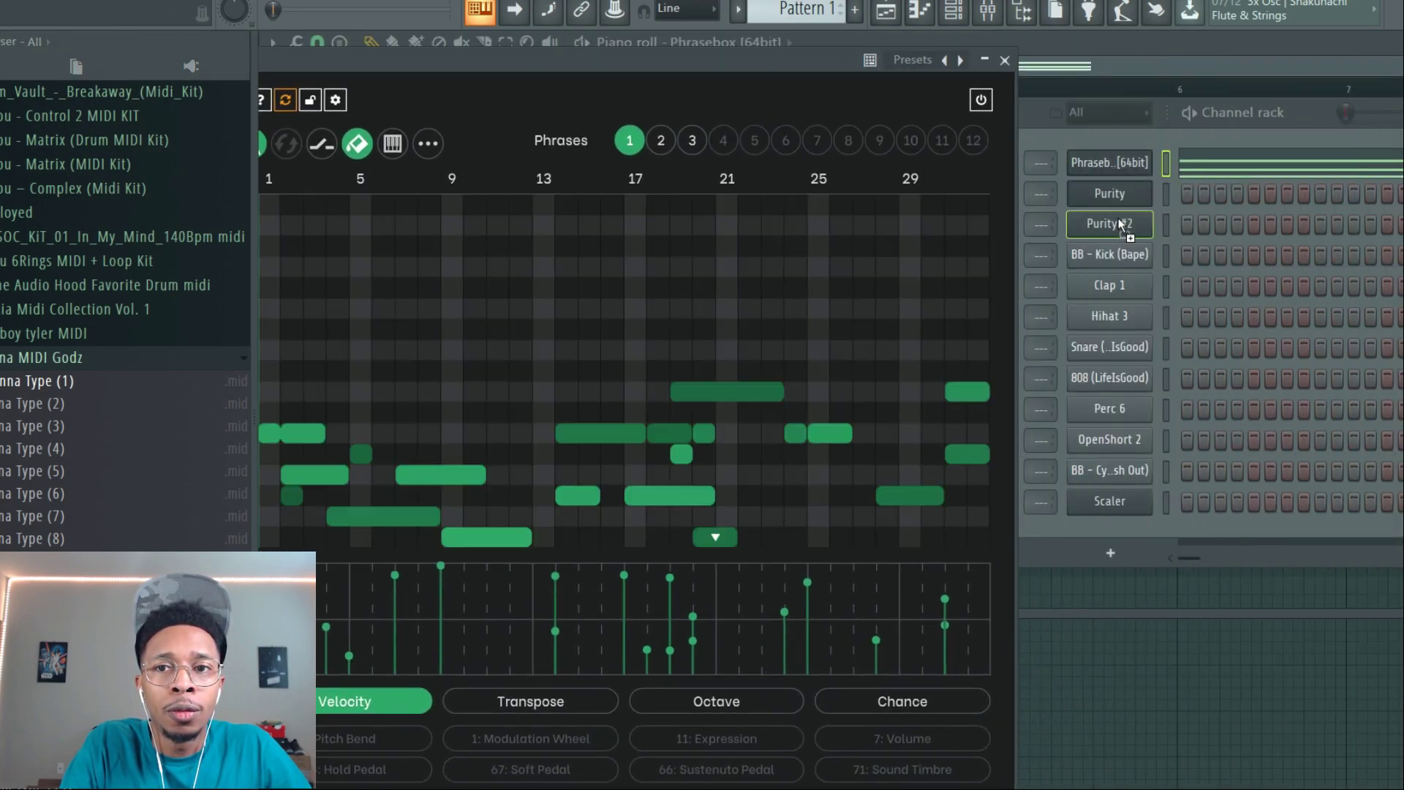
pyautogui.moveTo(1120, 221); pyautogui.dragTo(1120, 224)
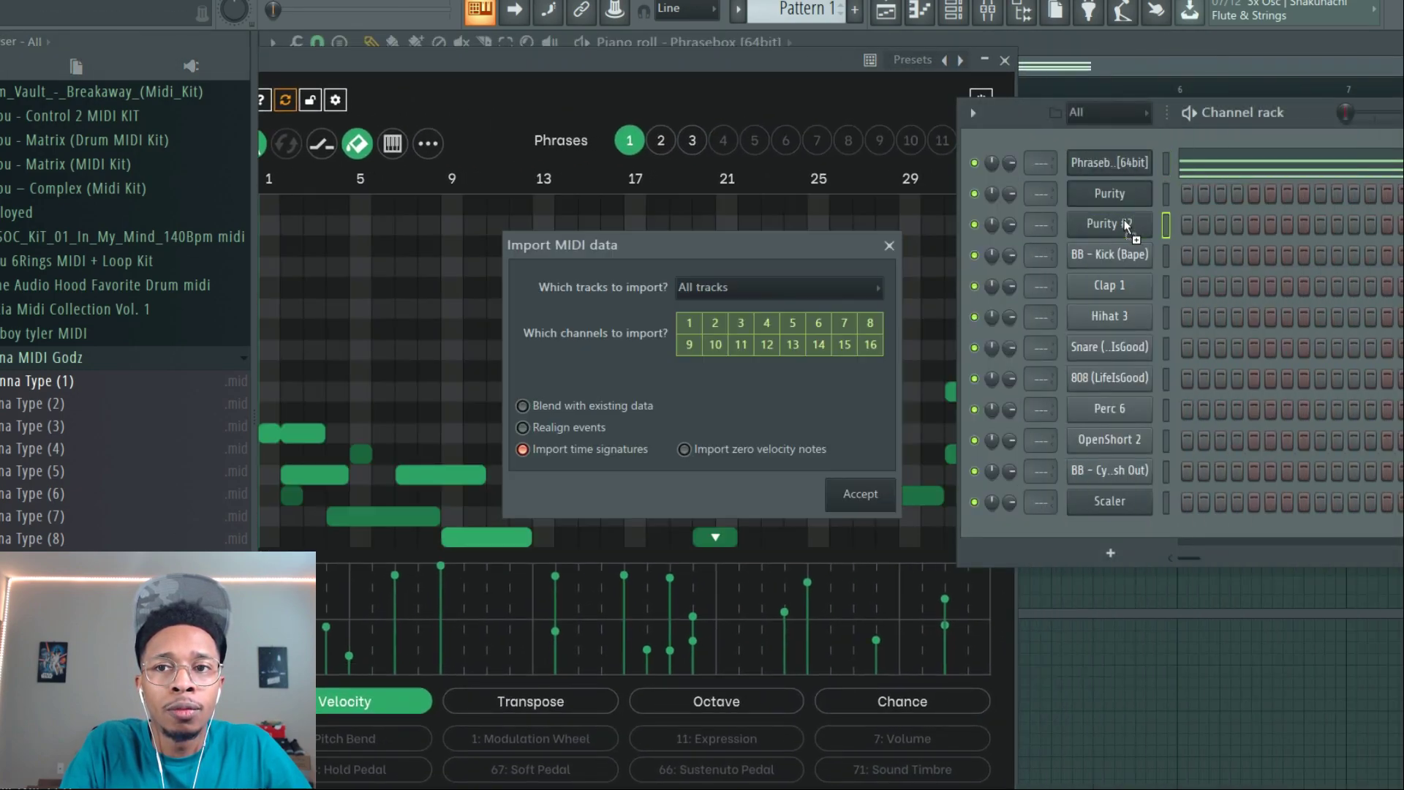
pyautogui.click(876, 495)
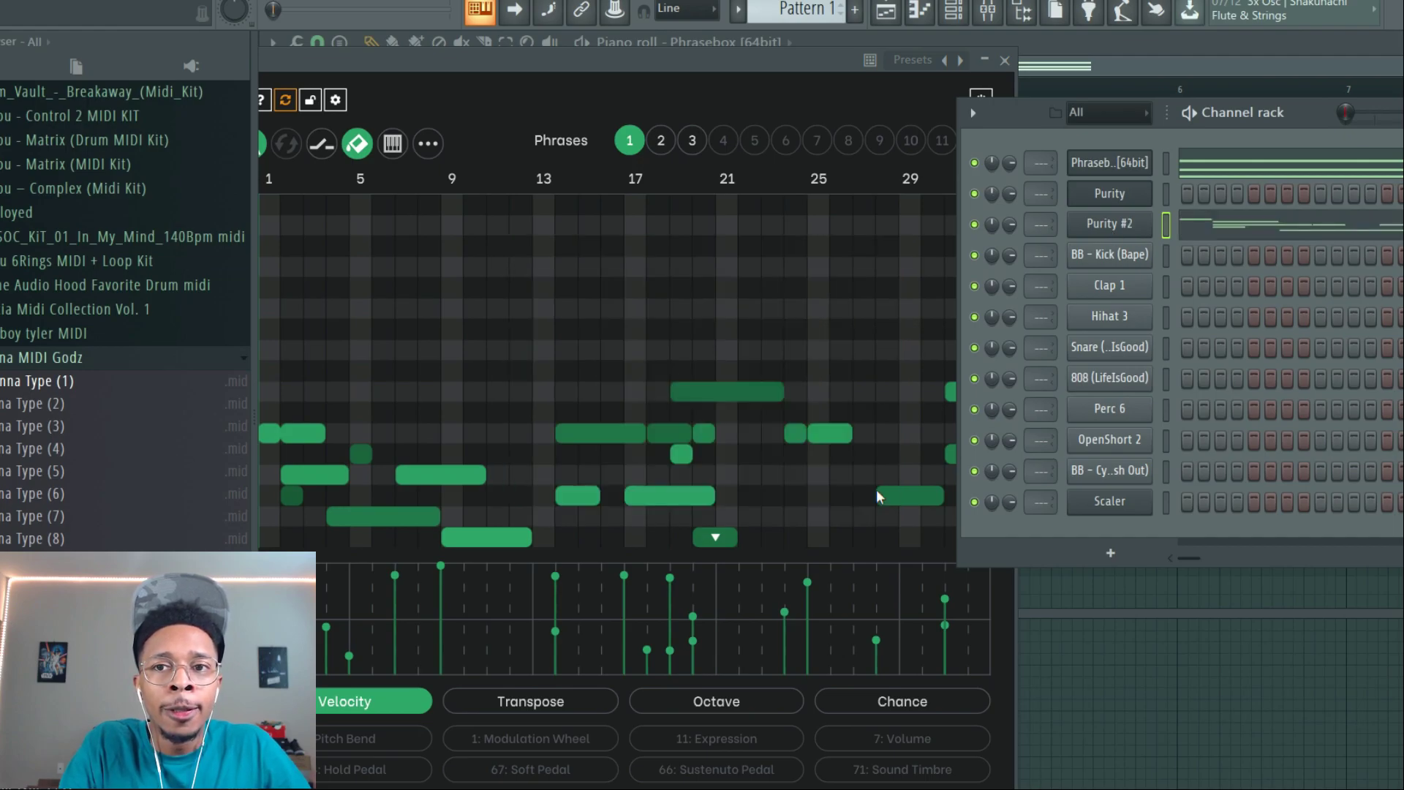
pyautogui.press('space')
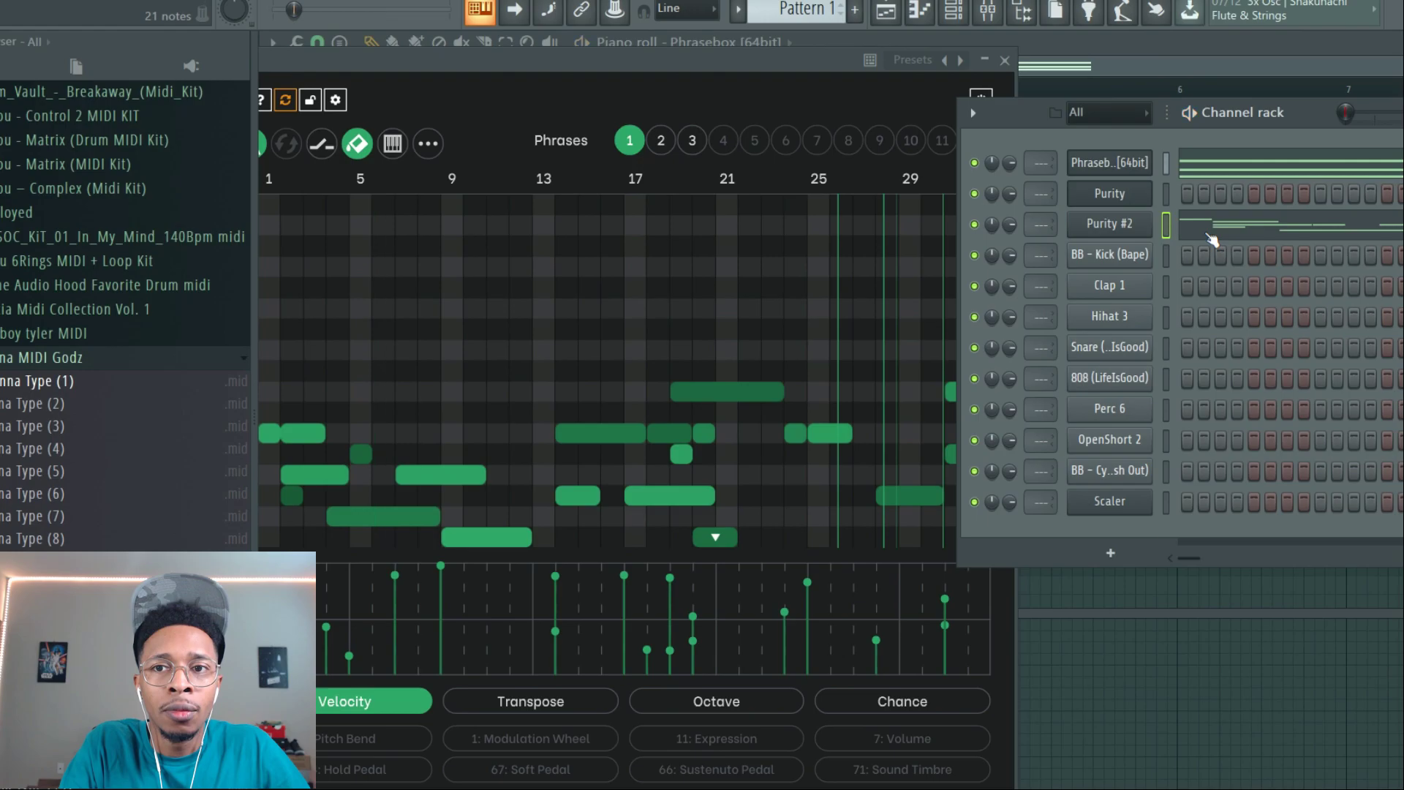
# Open the Purity #2 piano roll, scroll to the imported melody, play it, then show the channel rack.
pyautogui.click(1211, 228)
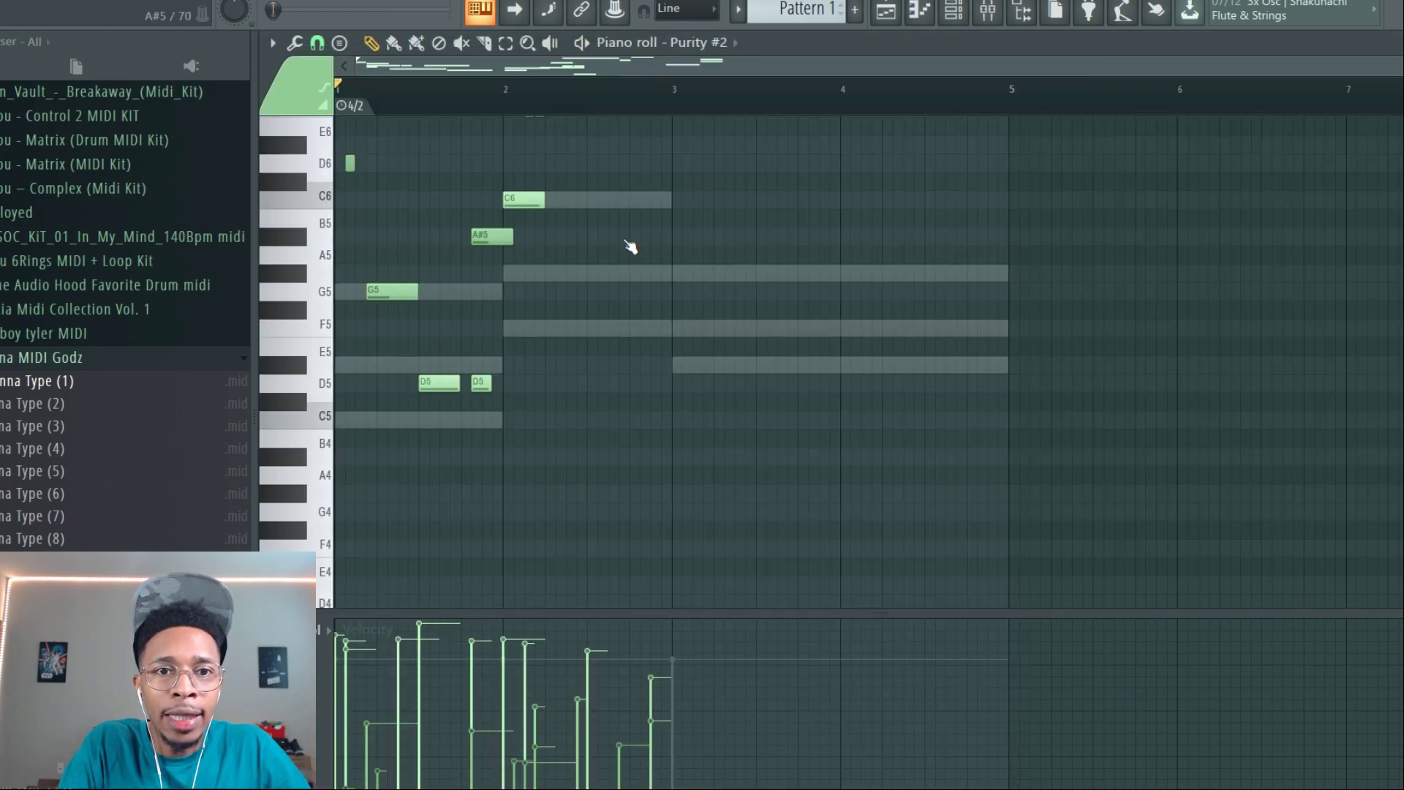
pyautogui.scroll(8, 552, 335)
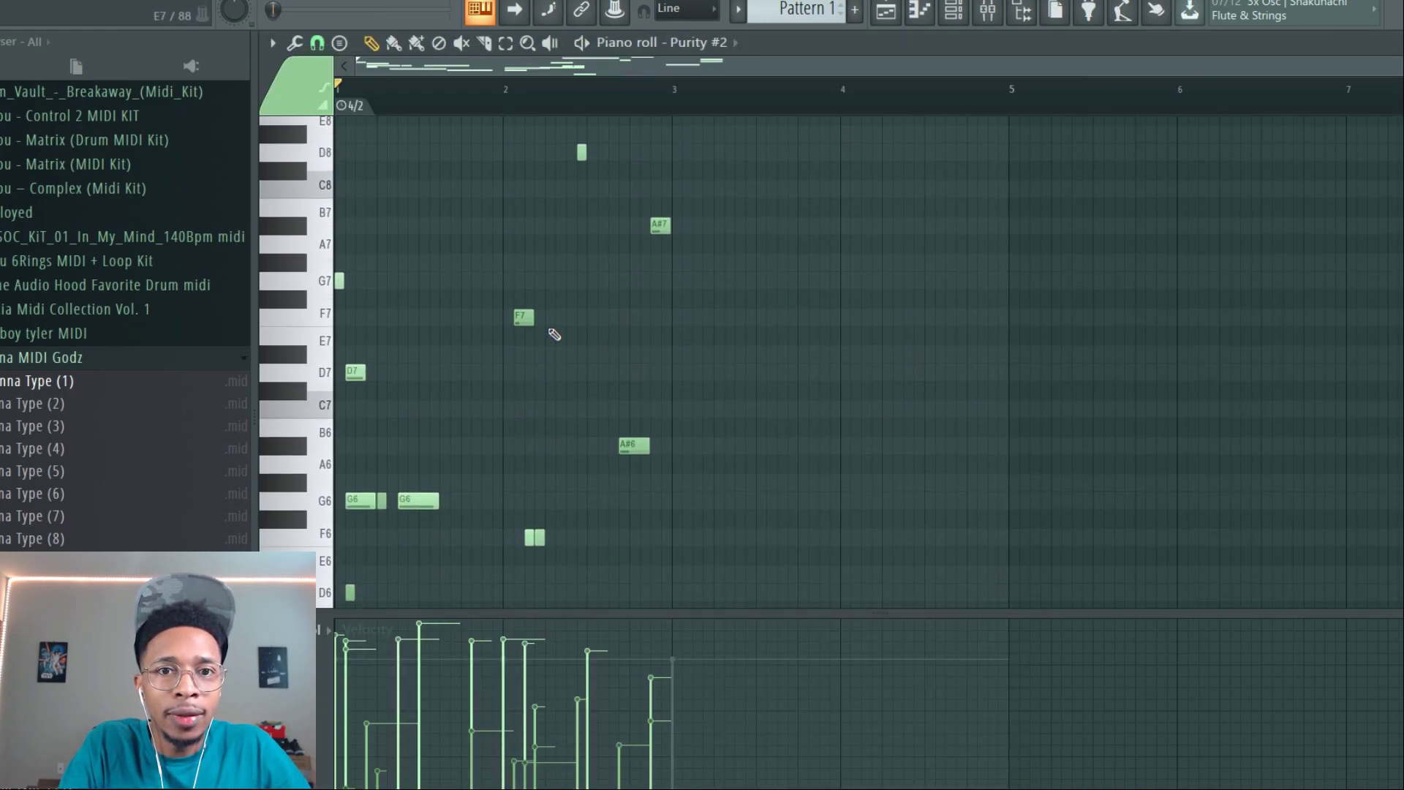
pyautogui.scroll(2, 555, 334)
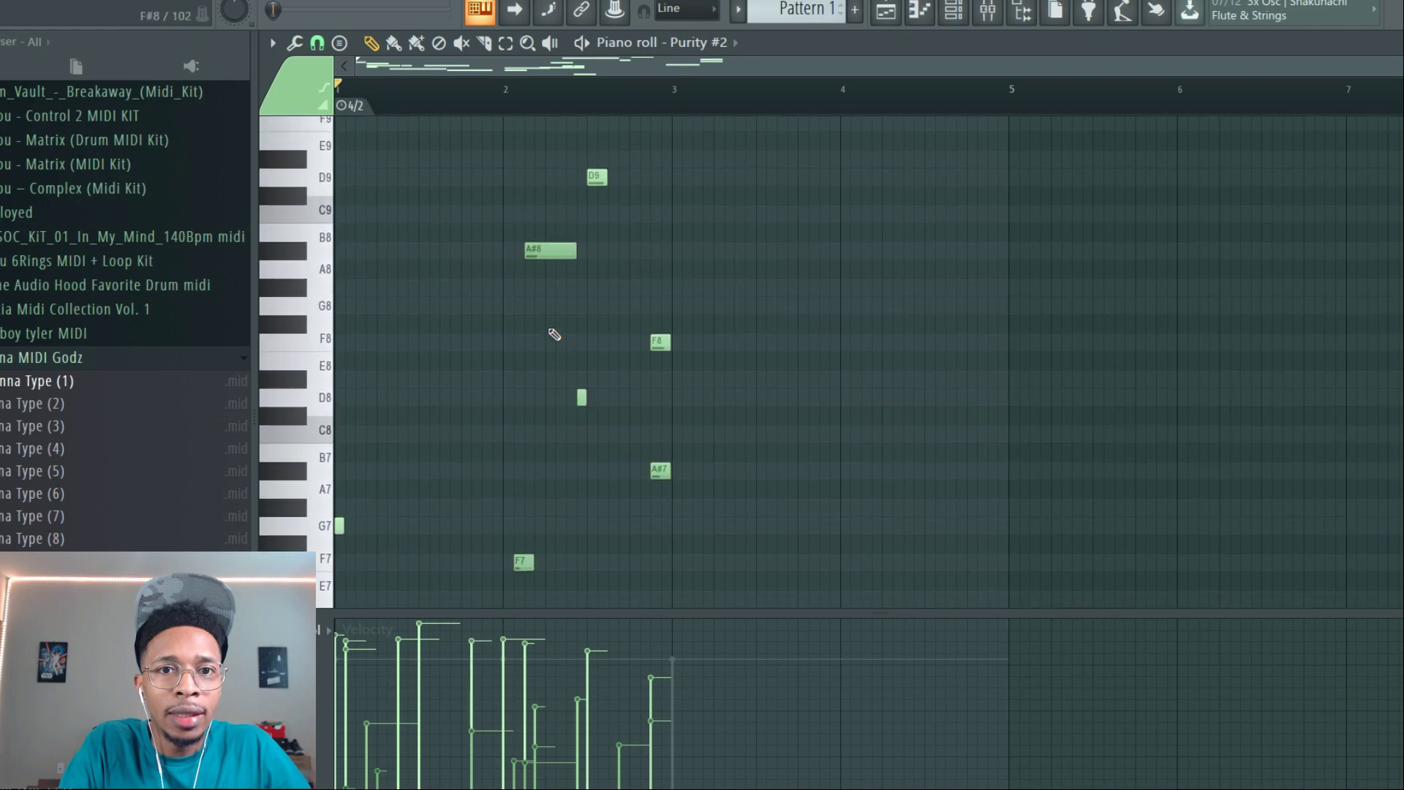
pyautogui.scroll(-9, 555, 334)
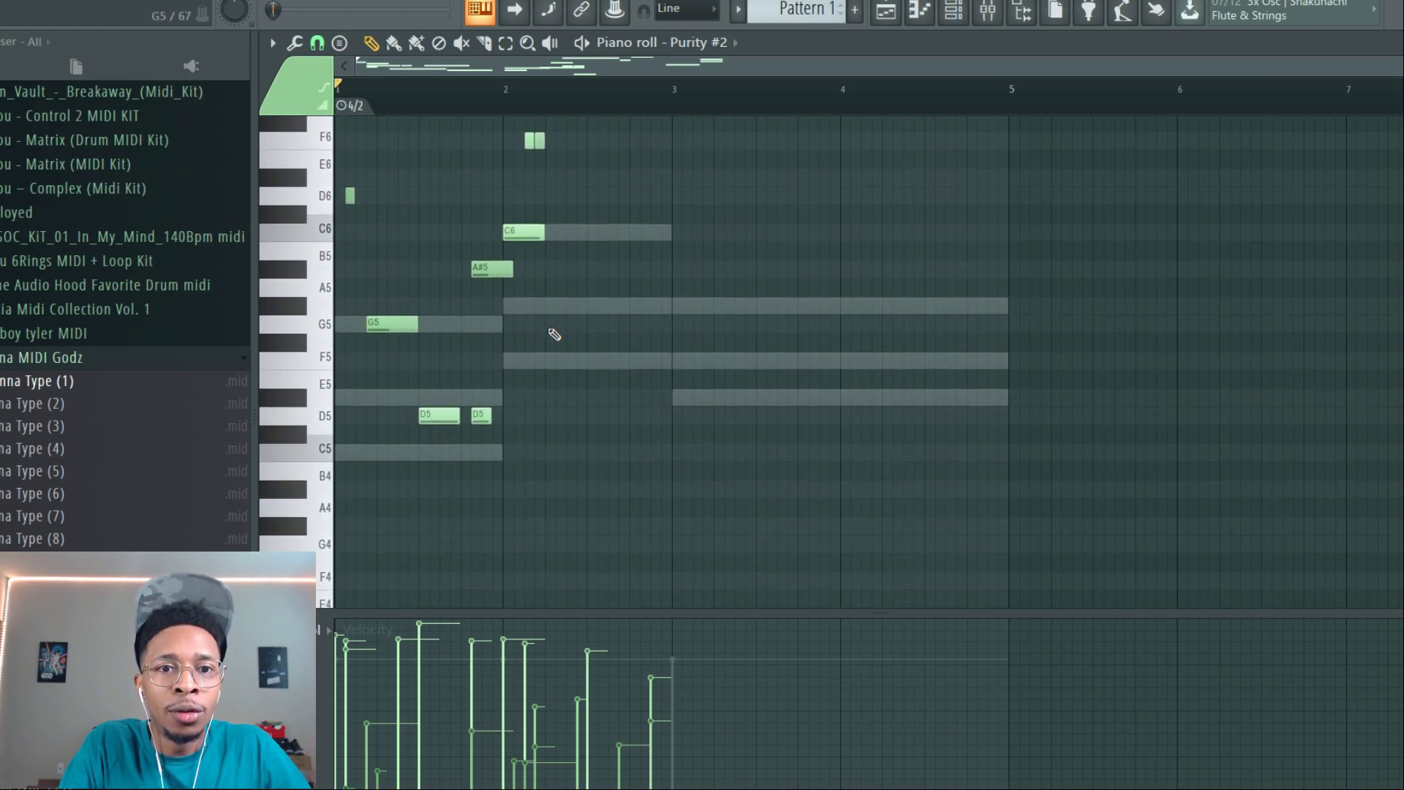
pyautogui.press('space')
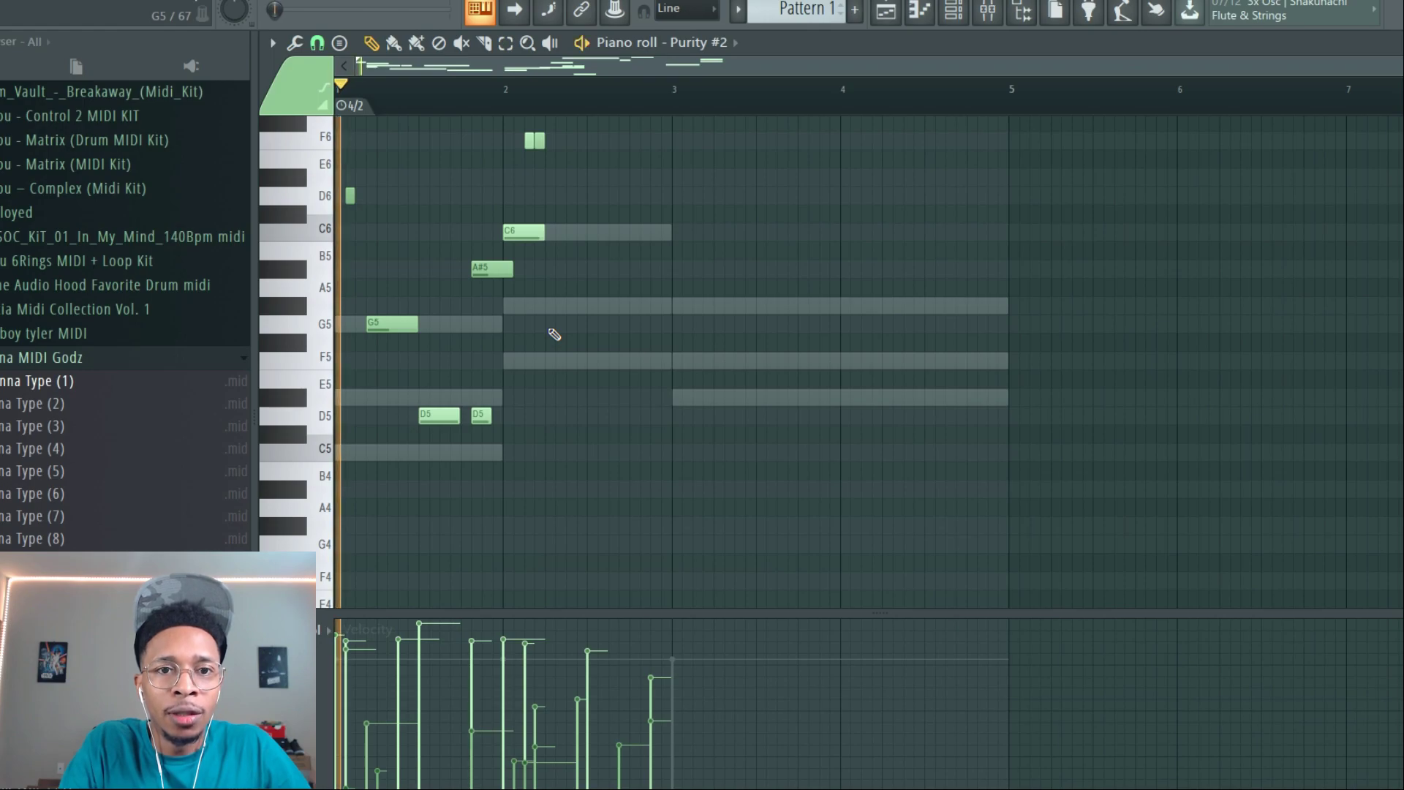
pyautogui.press('space')
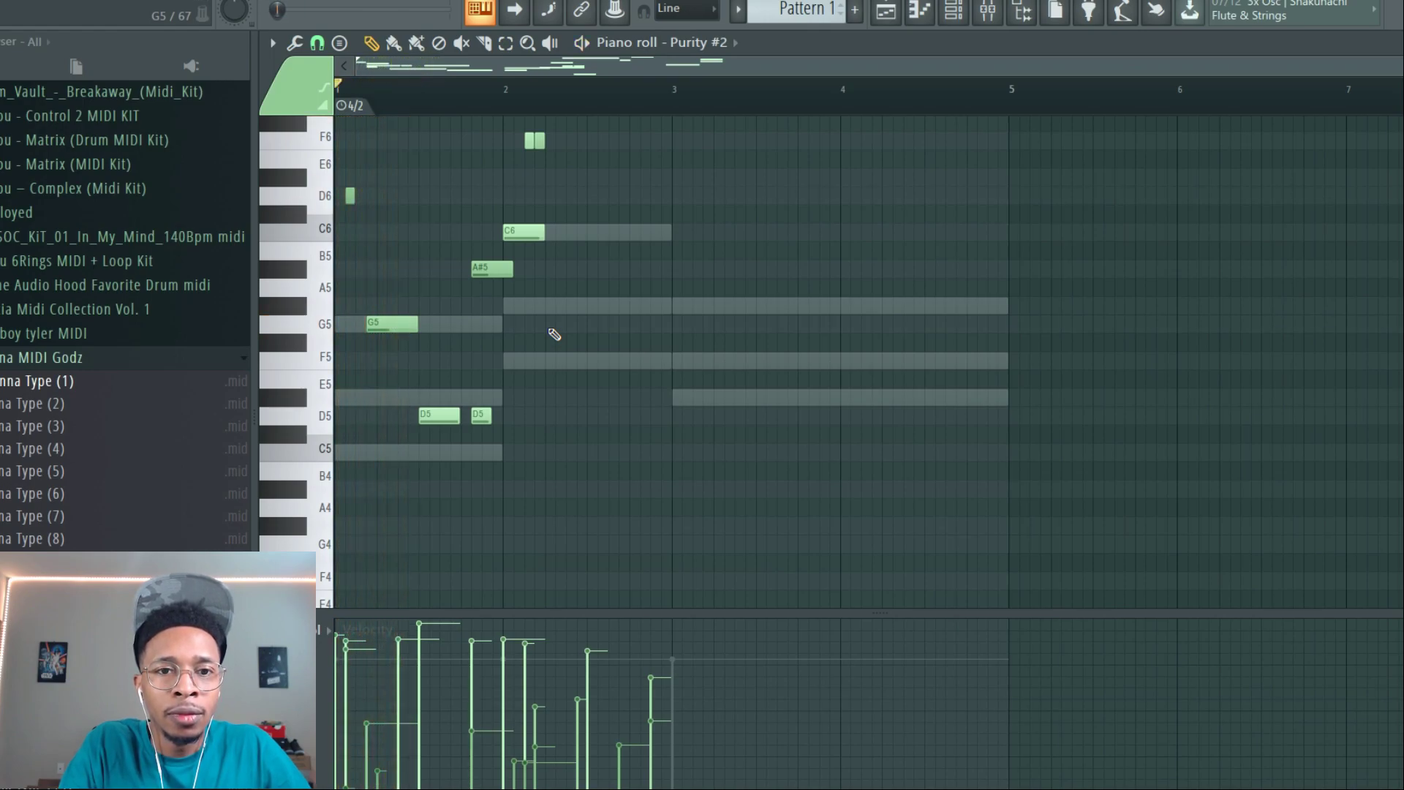
pyautogui.press('F6')
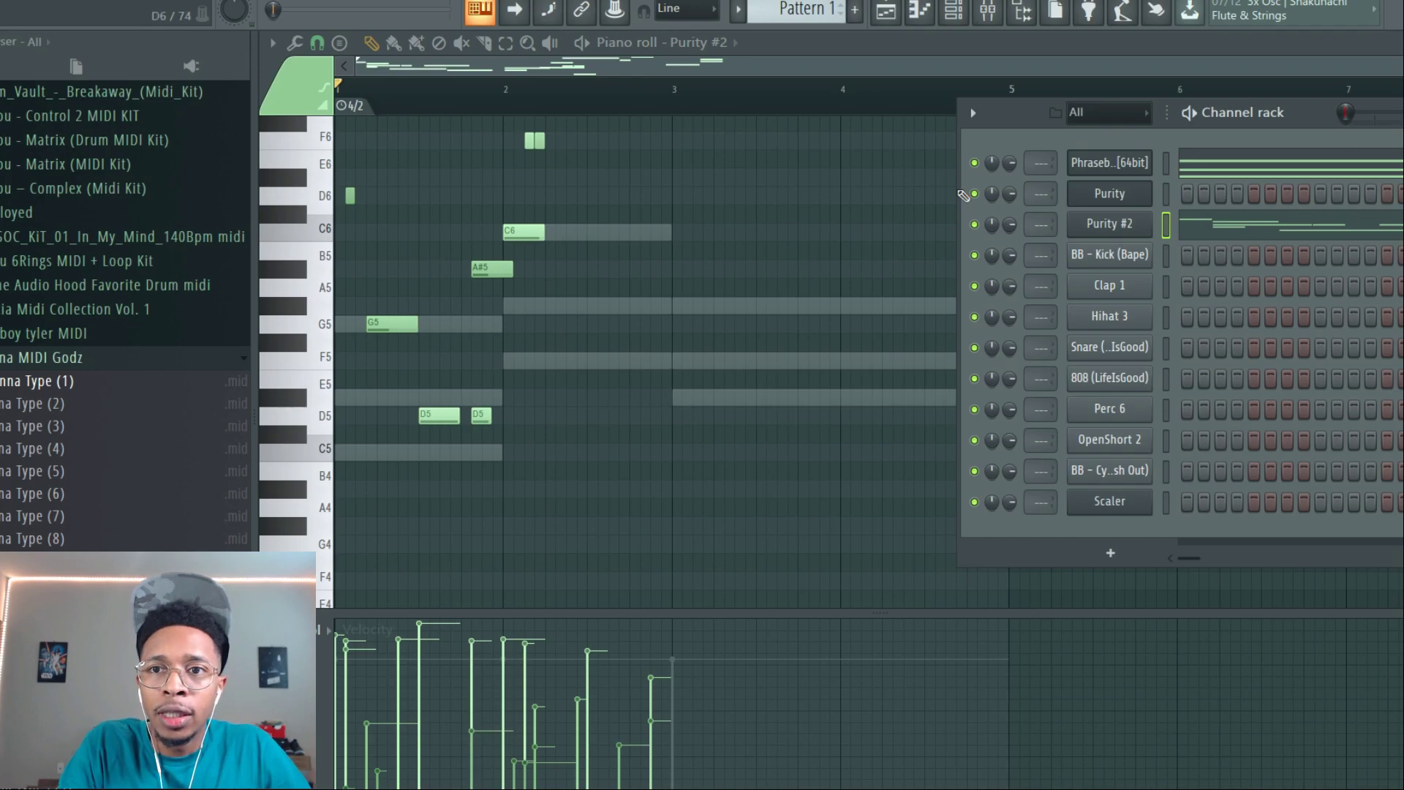
# Copy the Phrasebox channel's notes, paste them onto Purity, and play the pattern.
pyautogui.rightClick(1125, 162)
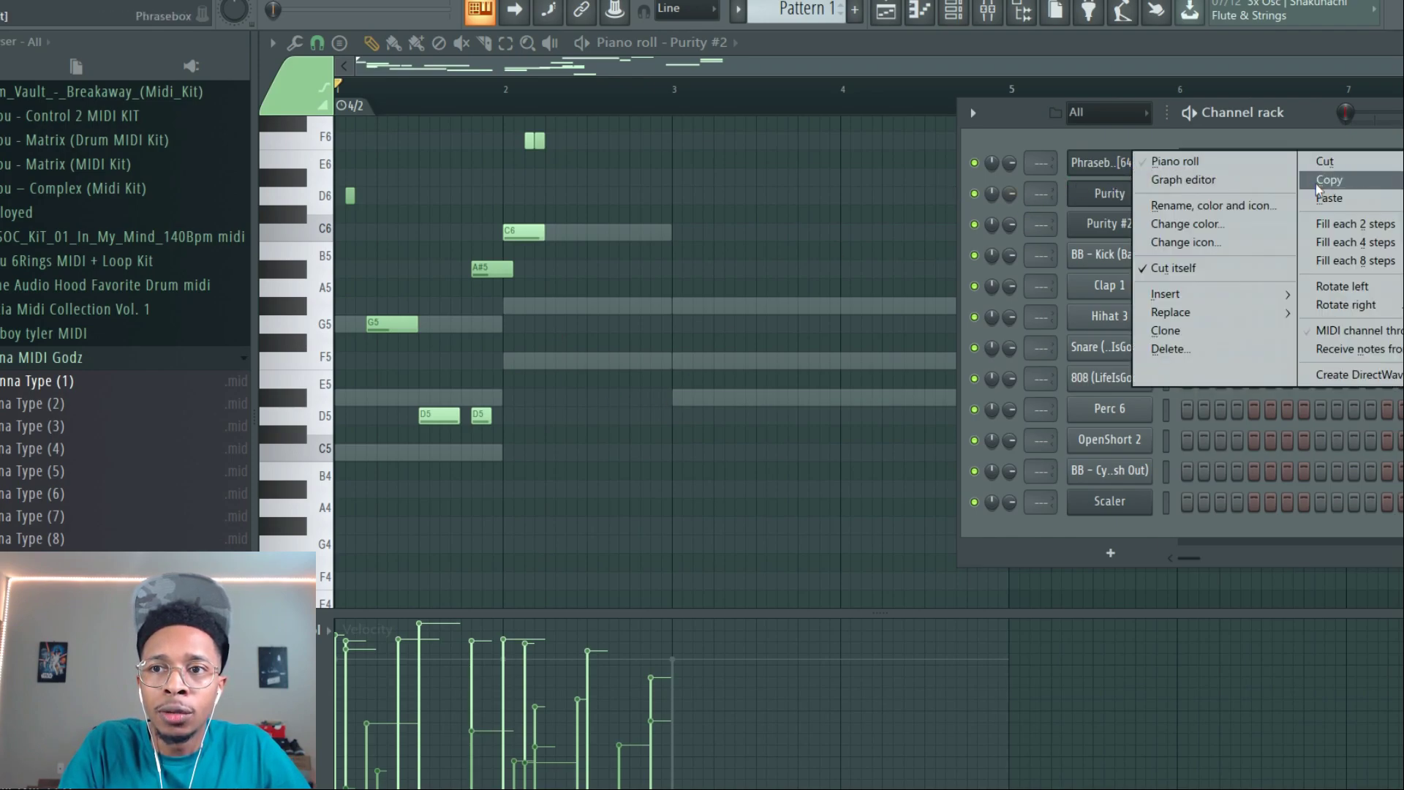
pyautogui.click(1141, 194)
pyautogui.rightClick(1143, 194)
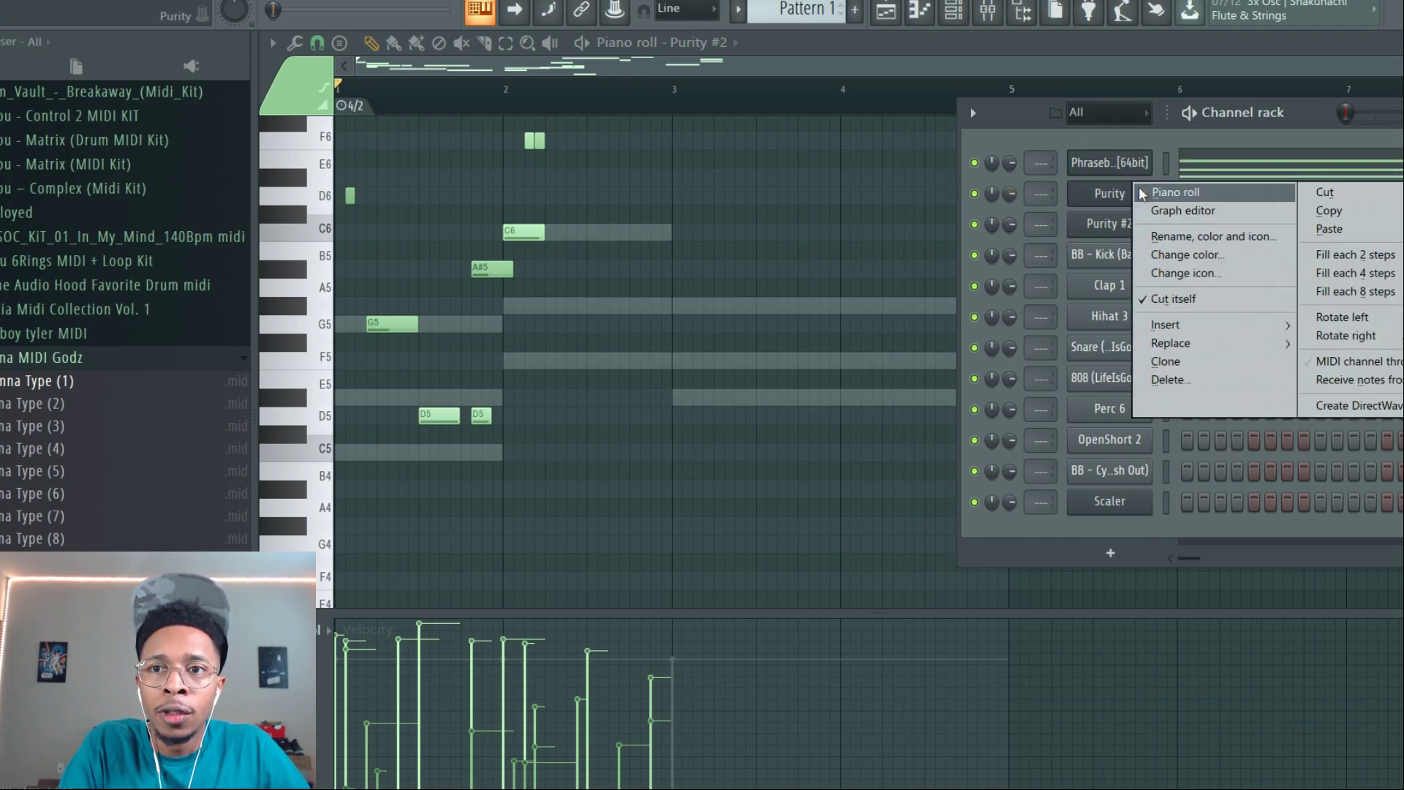
pyautogui.click(1329, 228)
pyautogui.press('space')
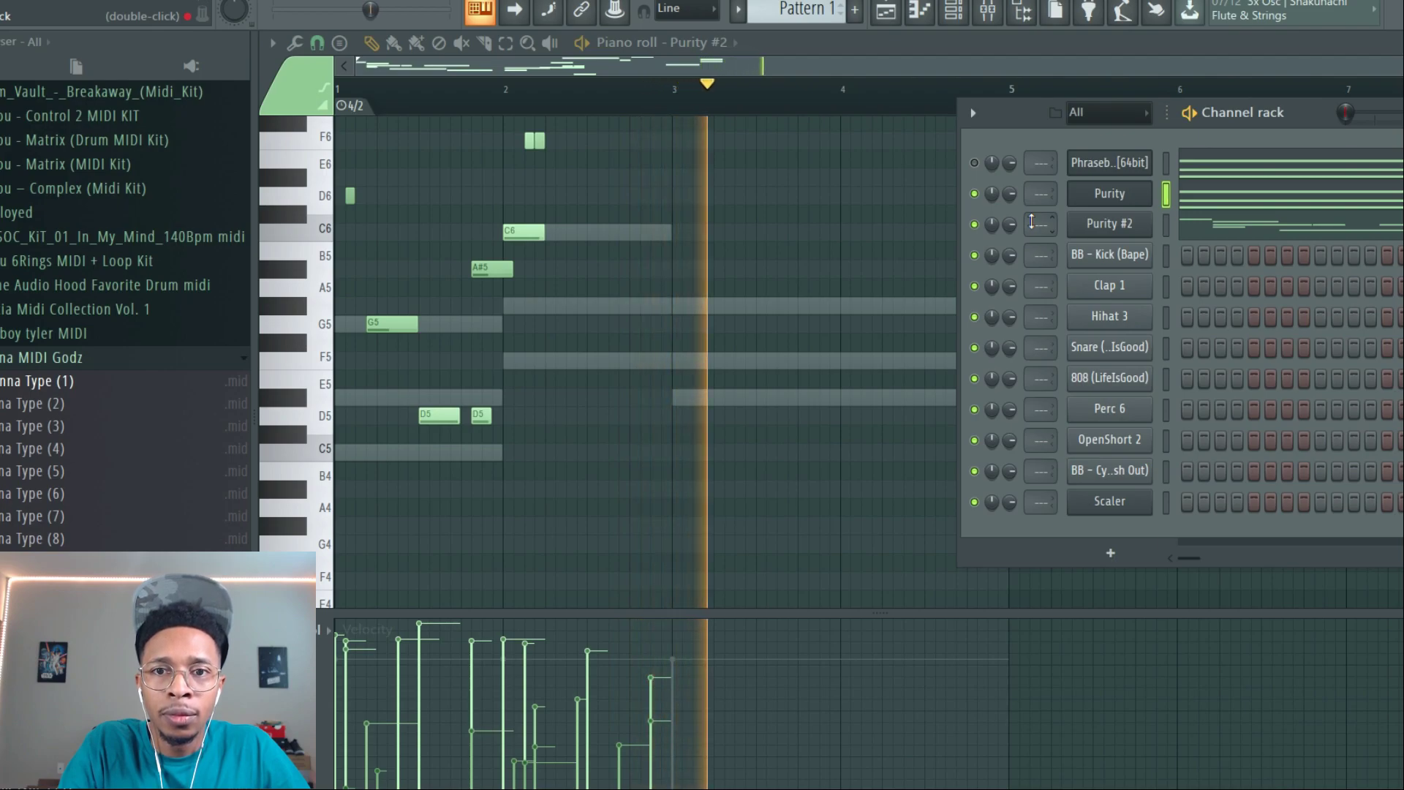
pyautogui.press('space')
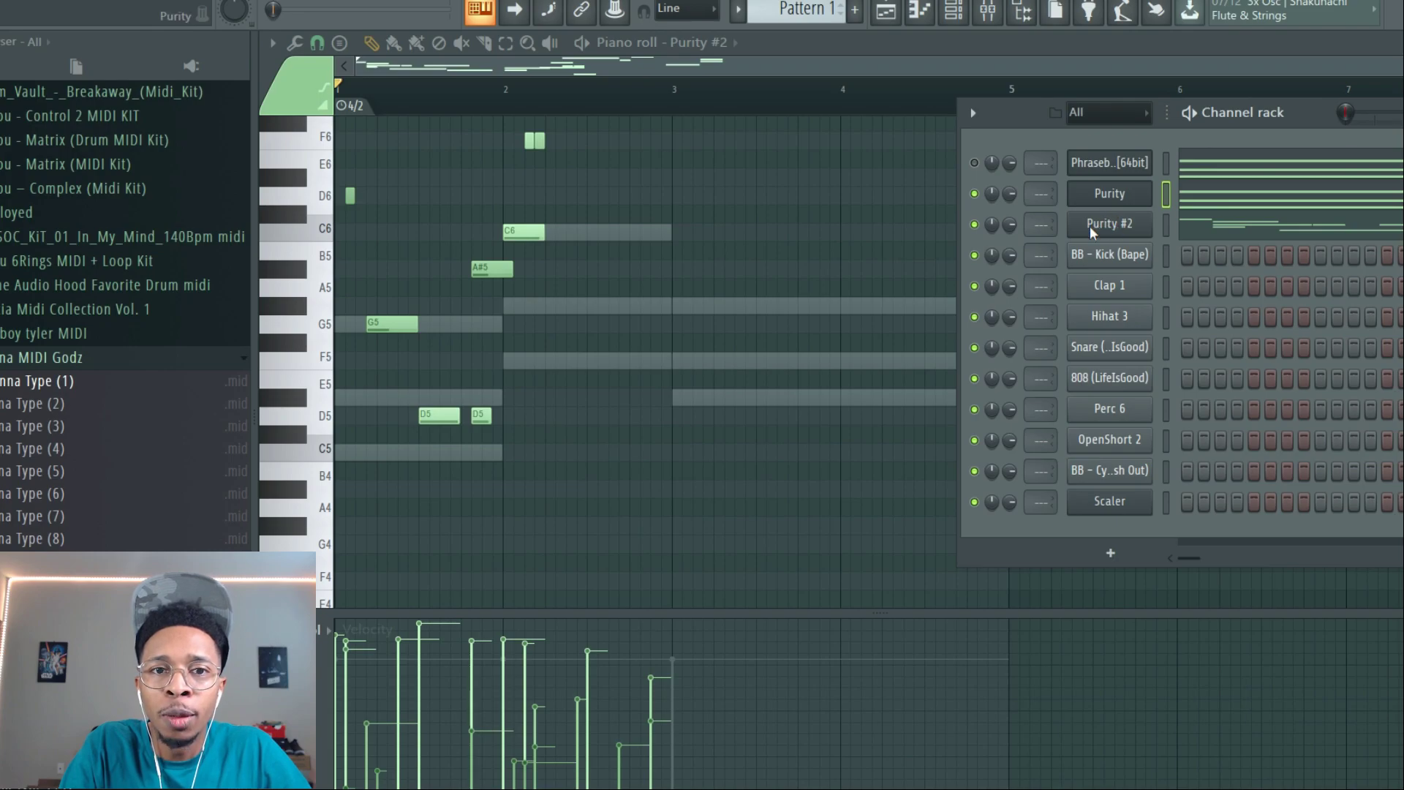
# Play the Purity #2 melody, then cut the notes out of both Purity and Purity #2.
pyautogui.press('space')
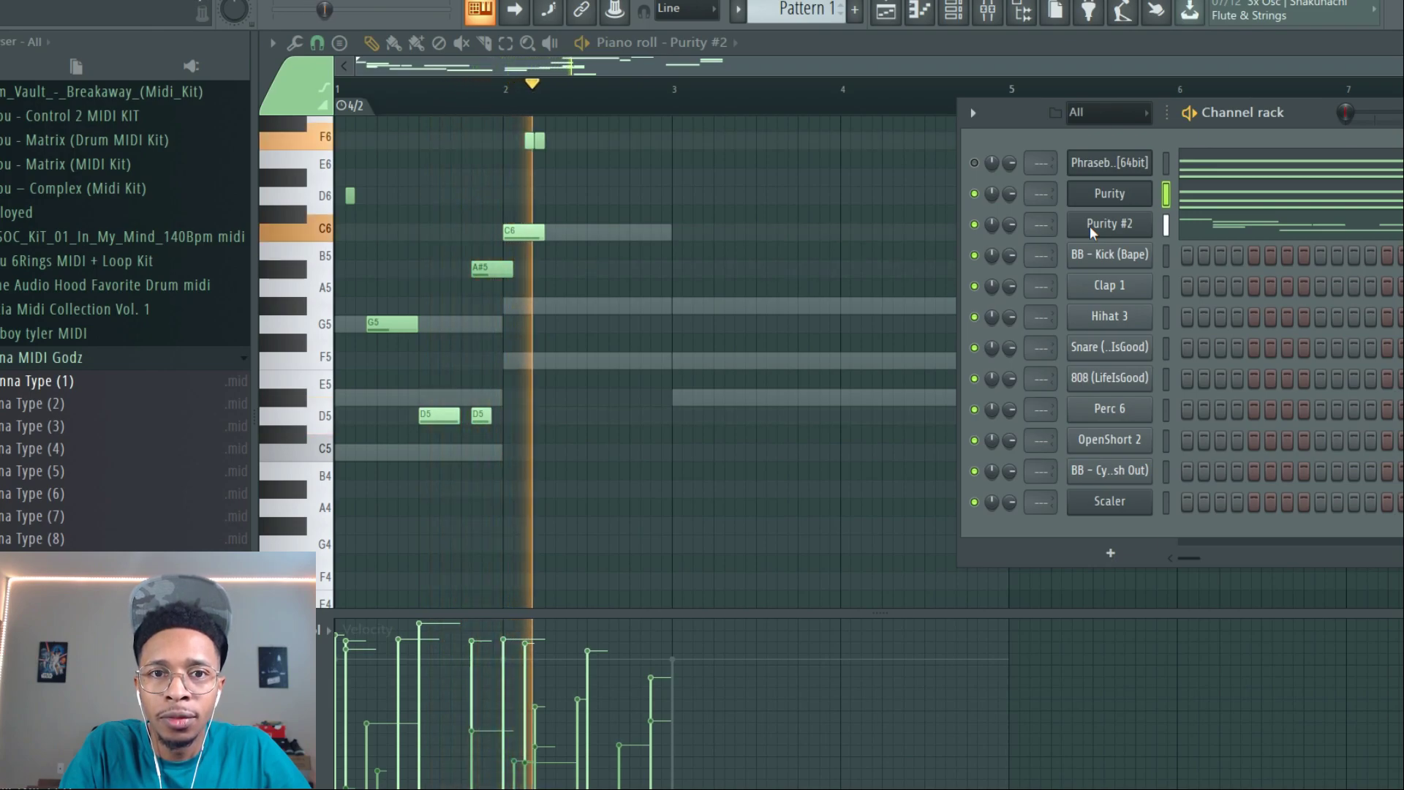
pyautogui.press('space')
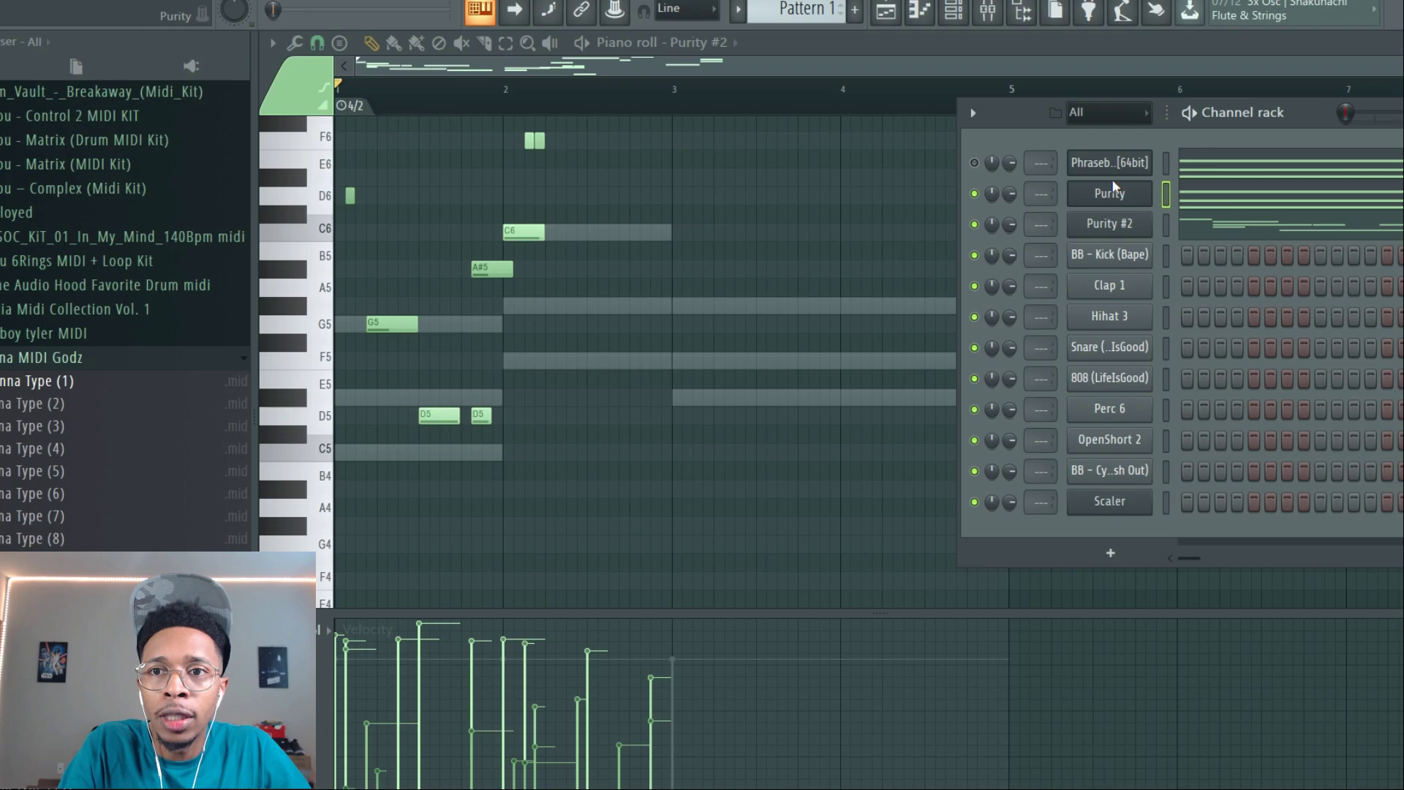
pyautogui.rightClick(1117, 198)
pyautogui.click(1321, 196)
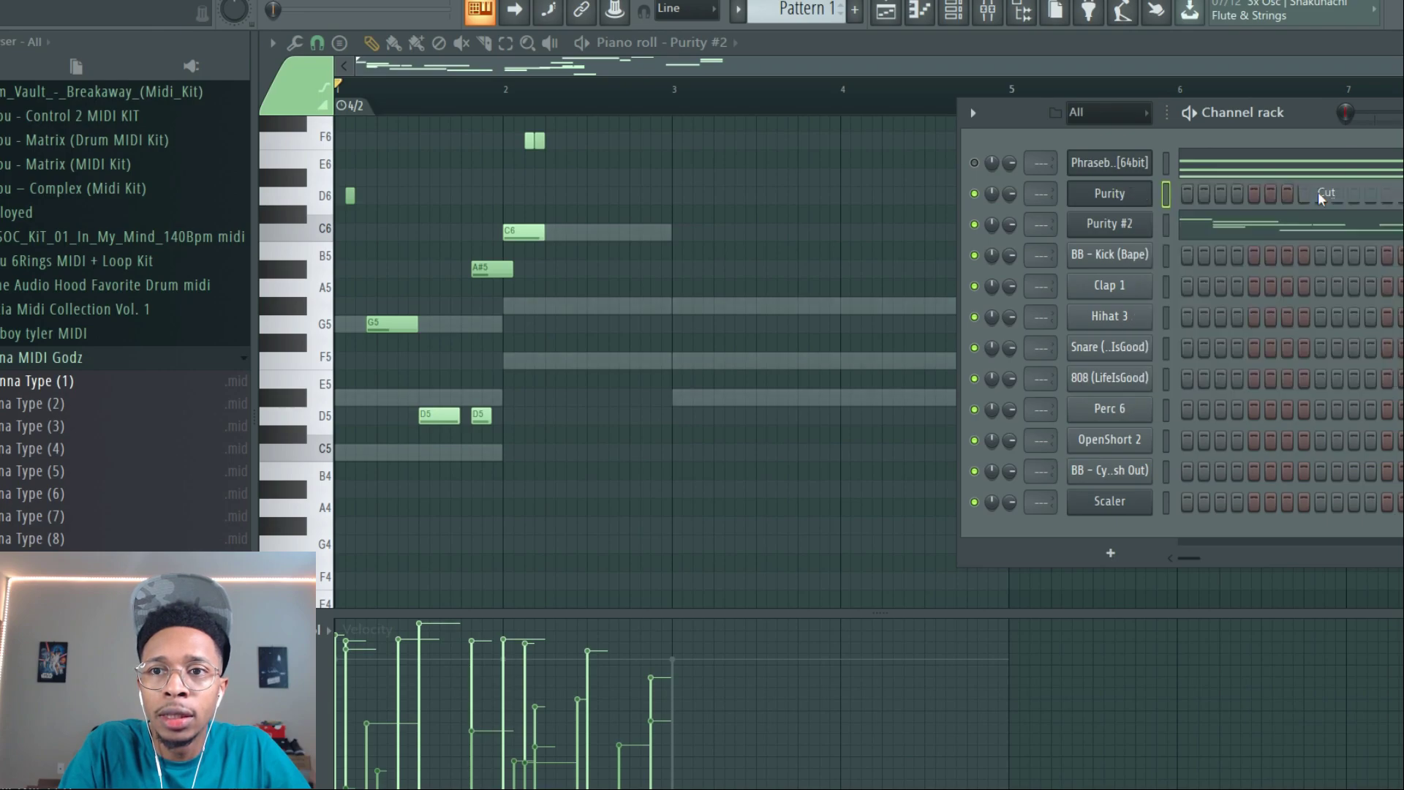
pyautogui.rightClick(1129, 229)
pyautogui.click(1321, 224)
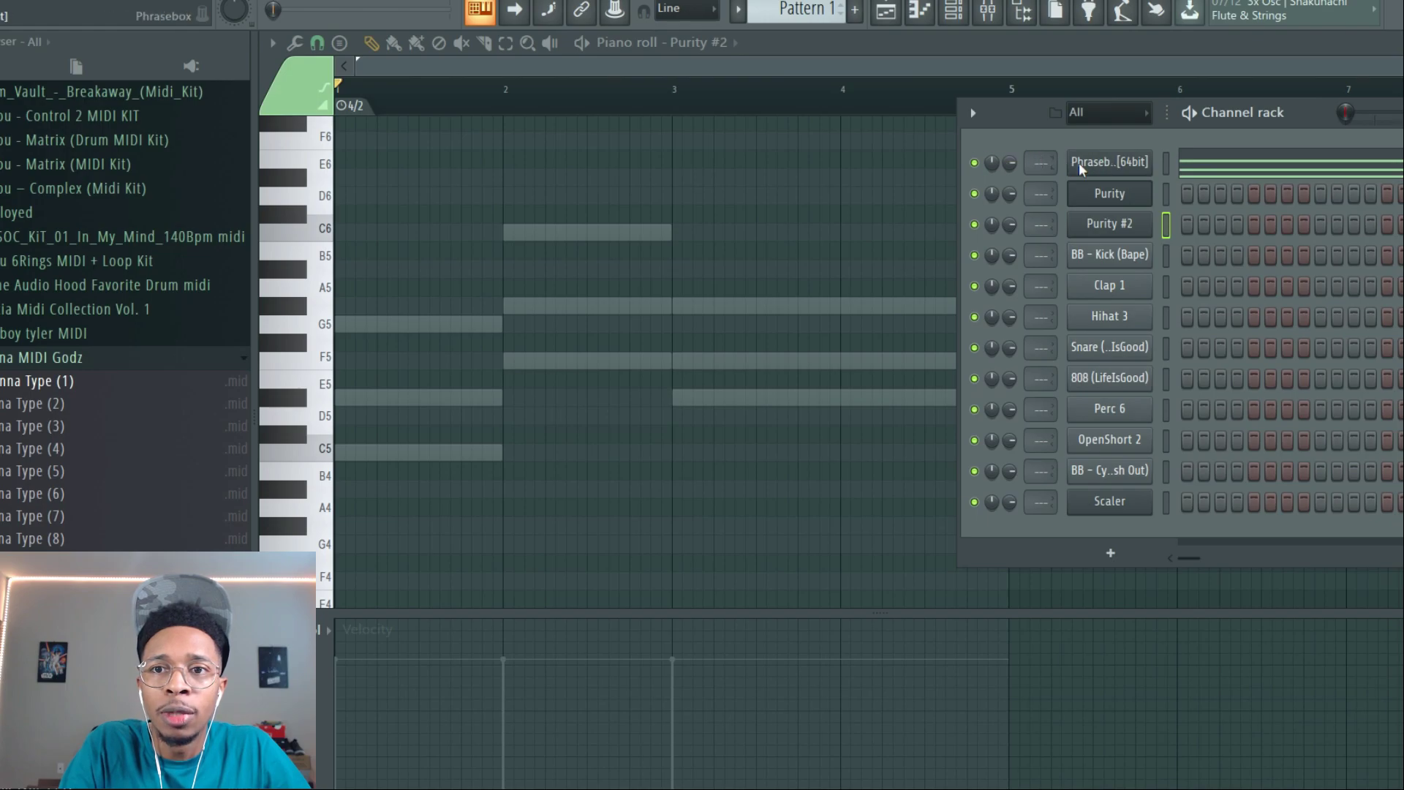
# Generate a Phrasebox sequence from Type (6).mid, import it into Purity #2, and play it.
pyautogui.click(1081, 168)
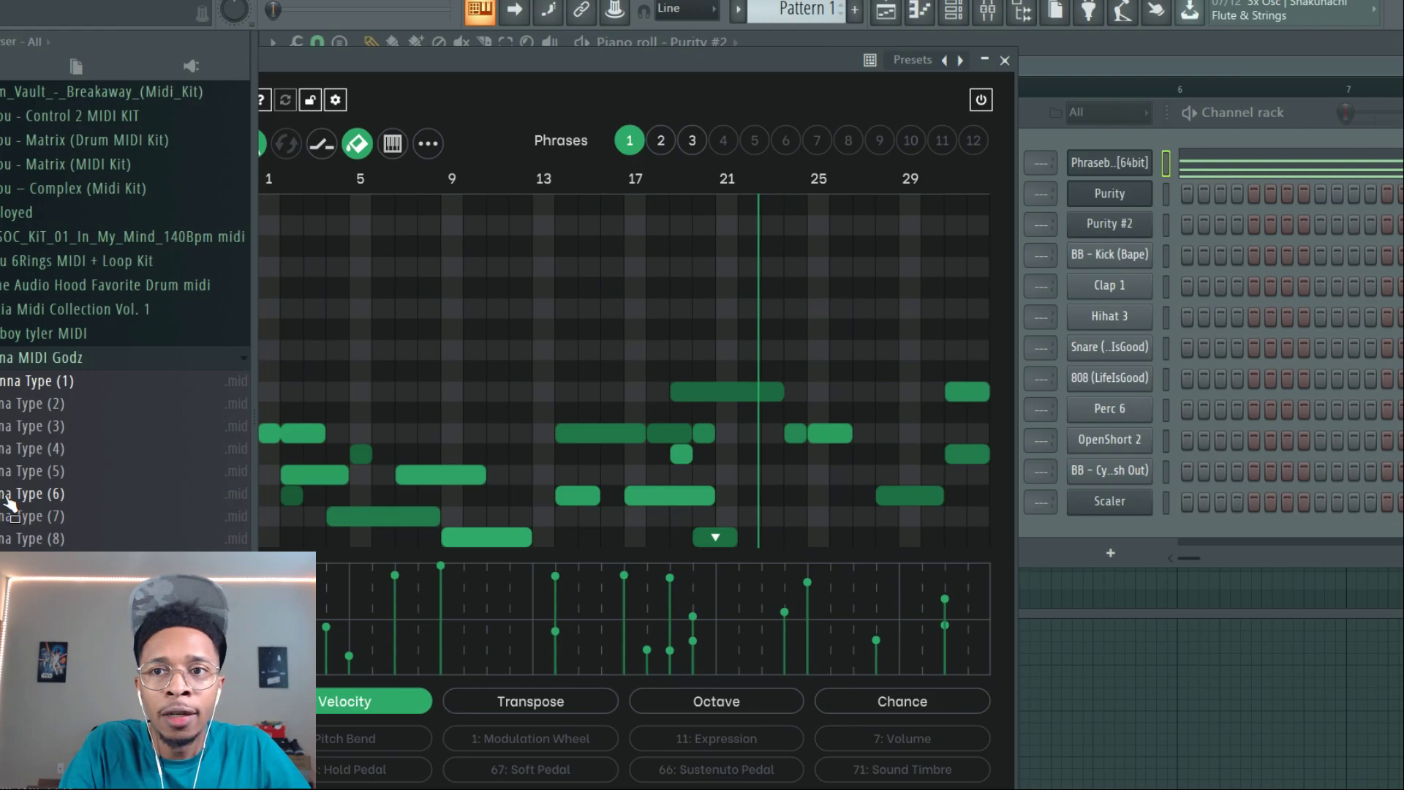
pyautogui.moveTo(24, 504); pyautogui.dragTo(753, 377)
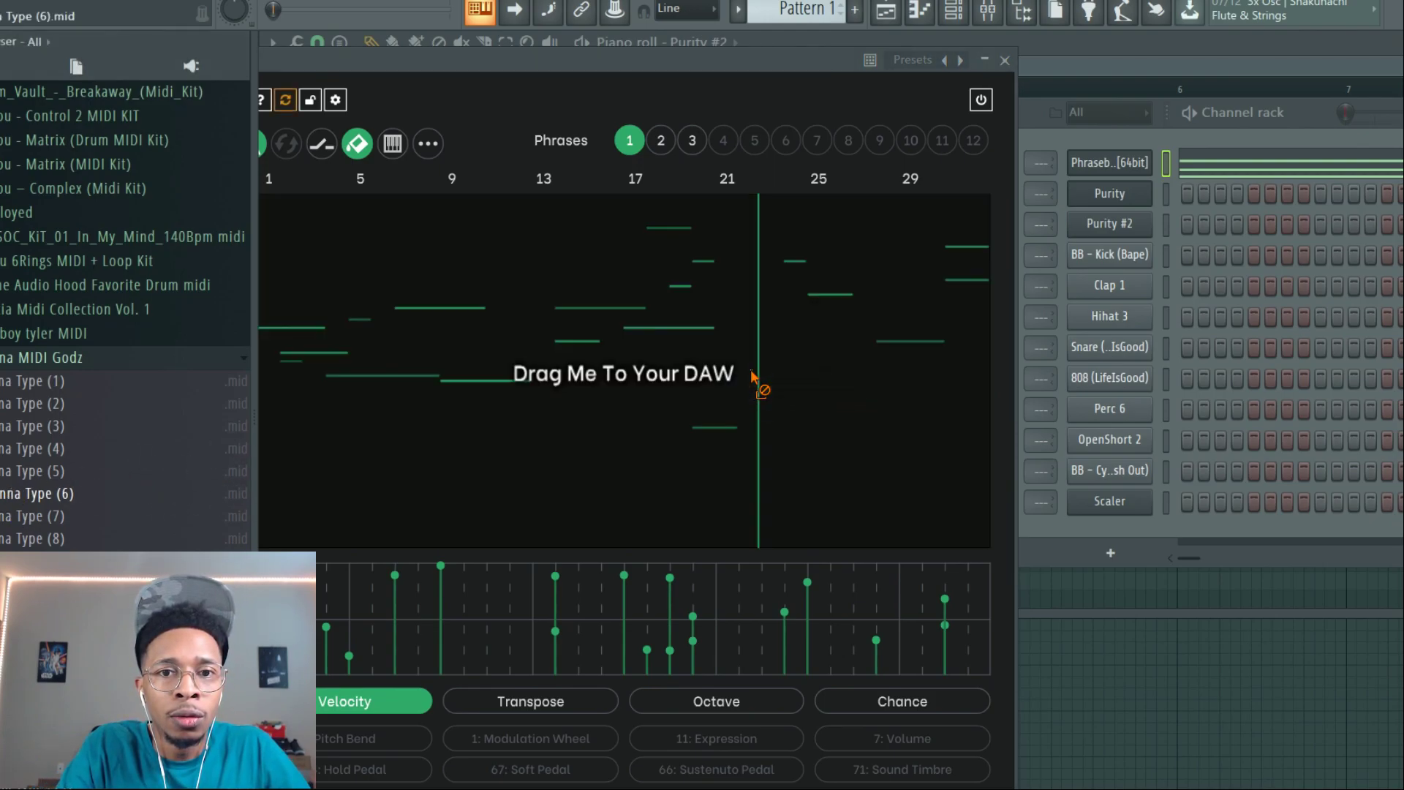
pyautogui.moveTo(688, 345); pyautogui.dragTo(896, 307)
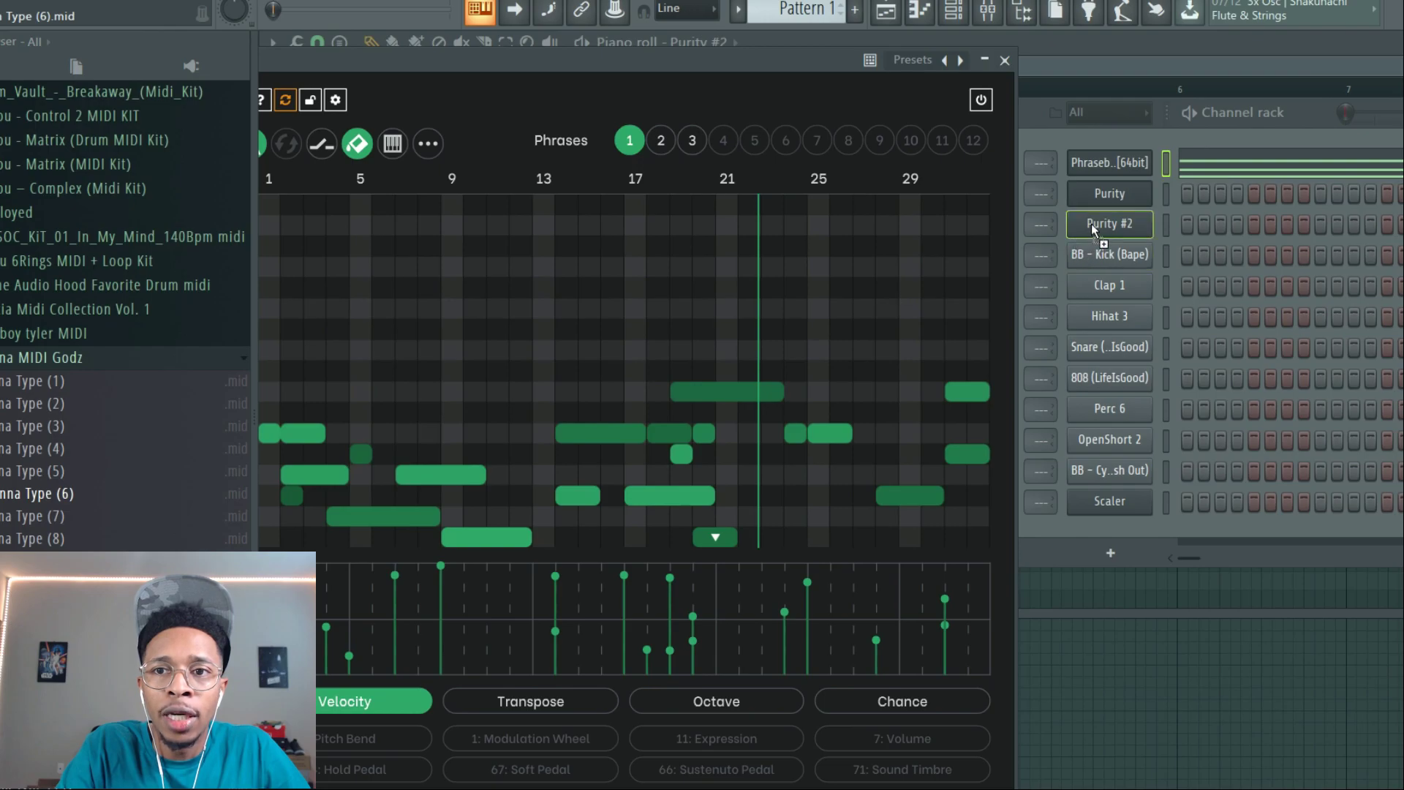
pyautogui.moveTo(1091, 223); pyautogui.dragTo(1091, 223)
pyautogui.click(858, 488)
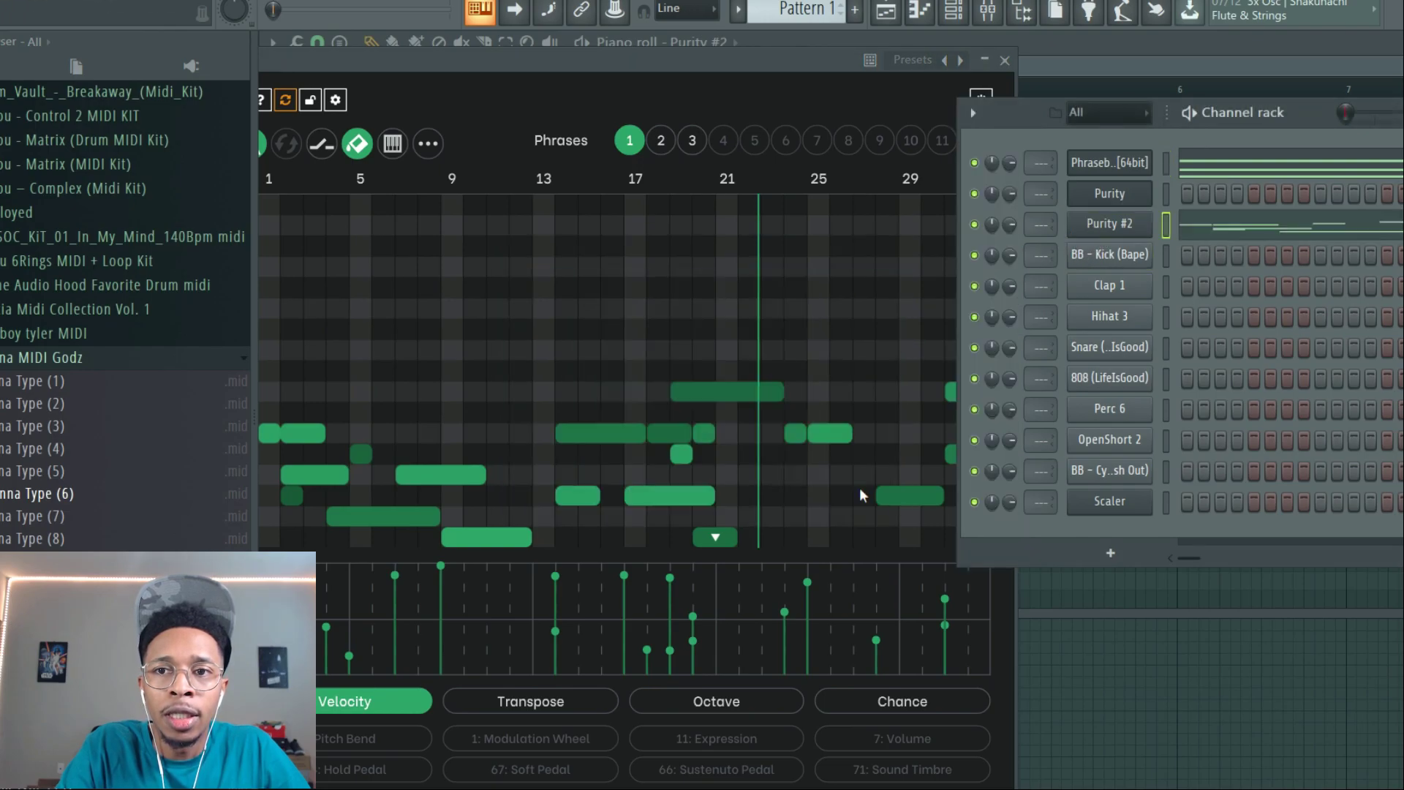
pyautogui.press('space')
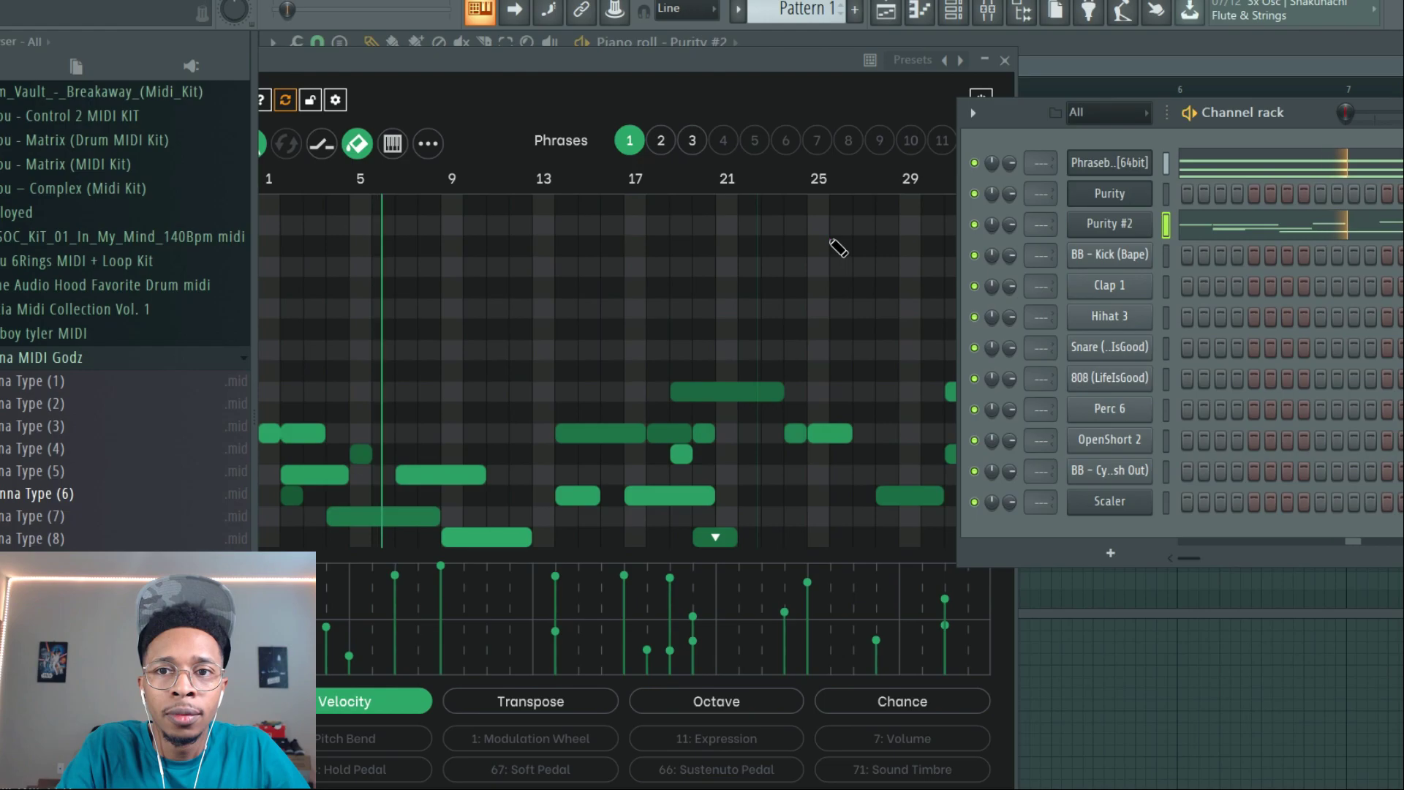
# Copy the Phrasebox channel's notes and paste them into the Purity channel.
pyautogui.rightClick(1118, 173)
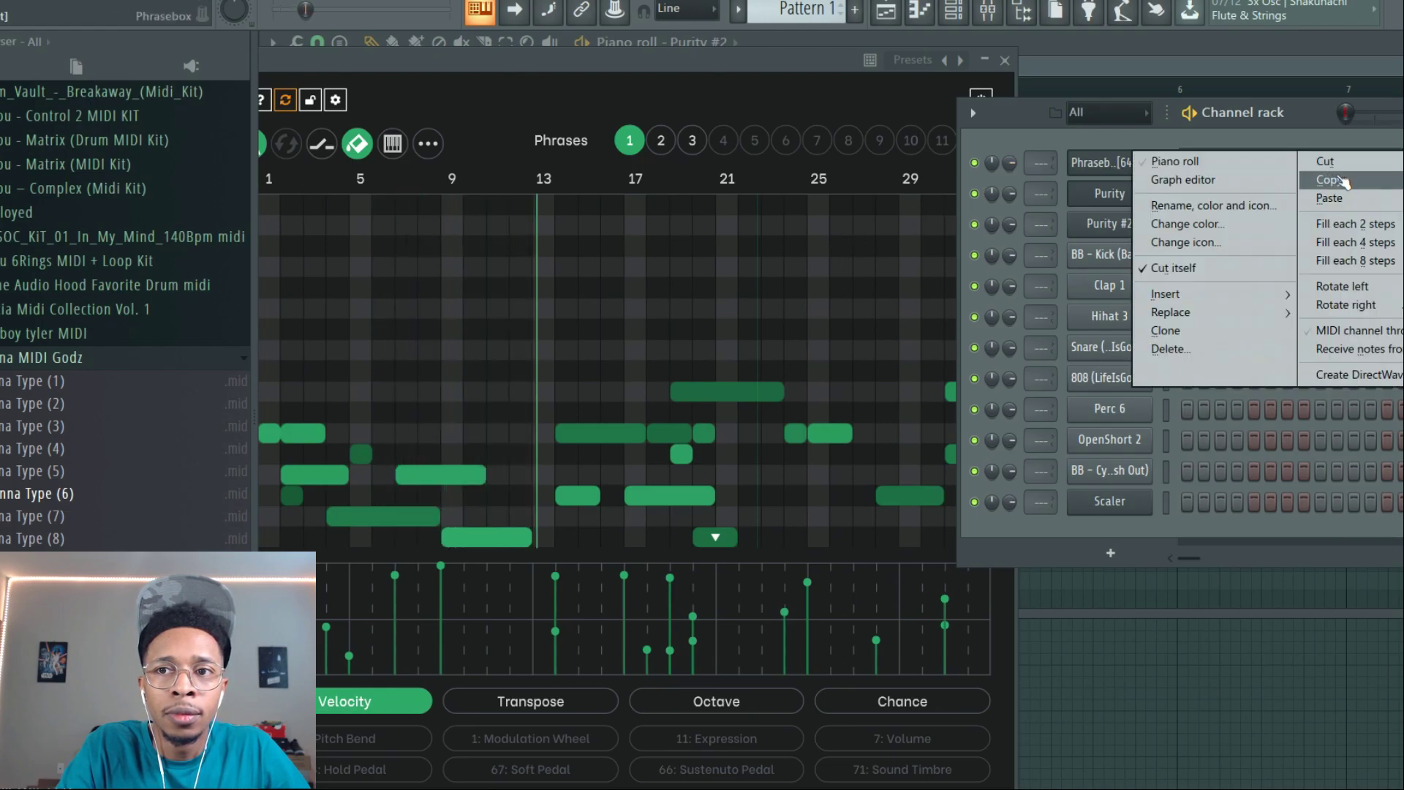
pyautogui.rightClick(1132, 196)
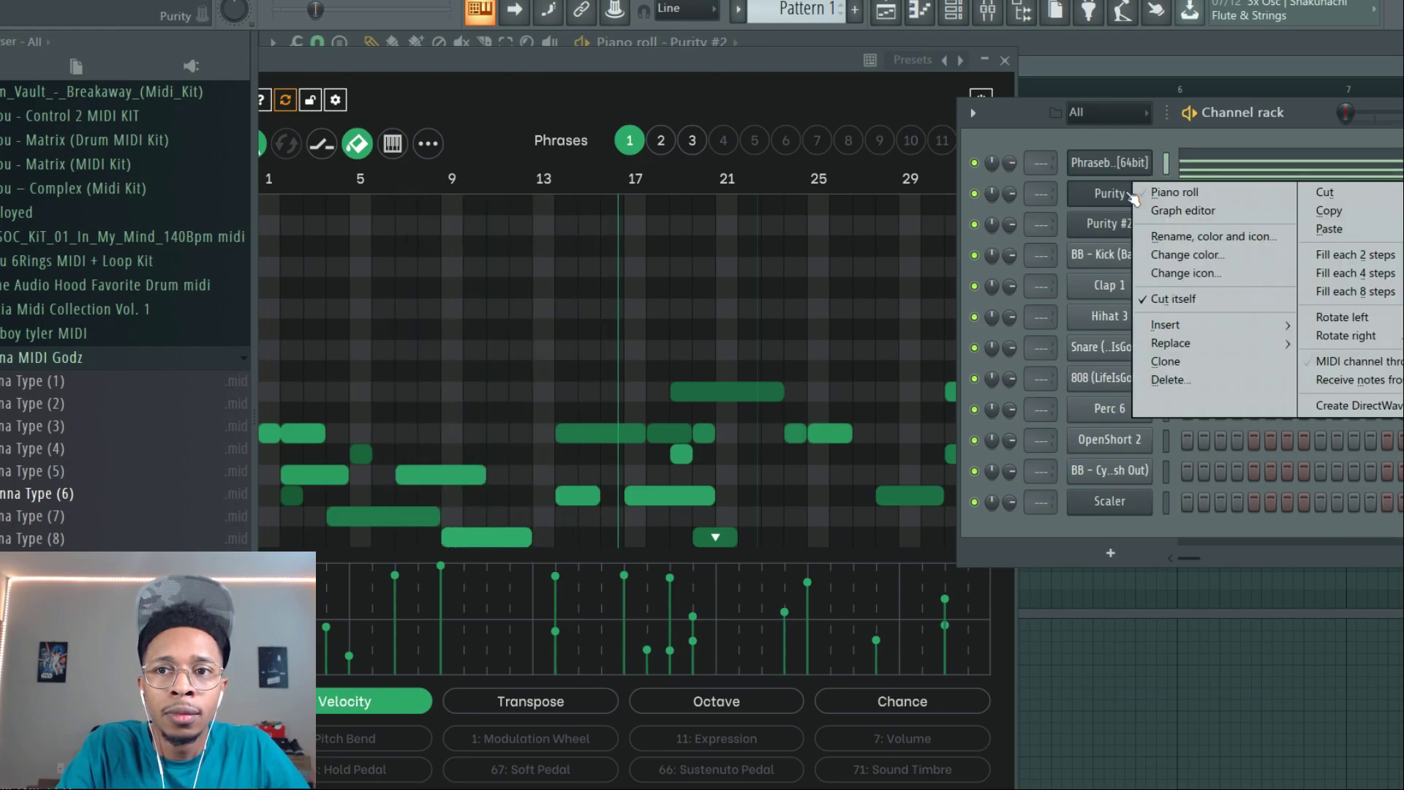
pyautogui.click(1329, 229)
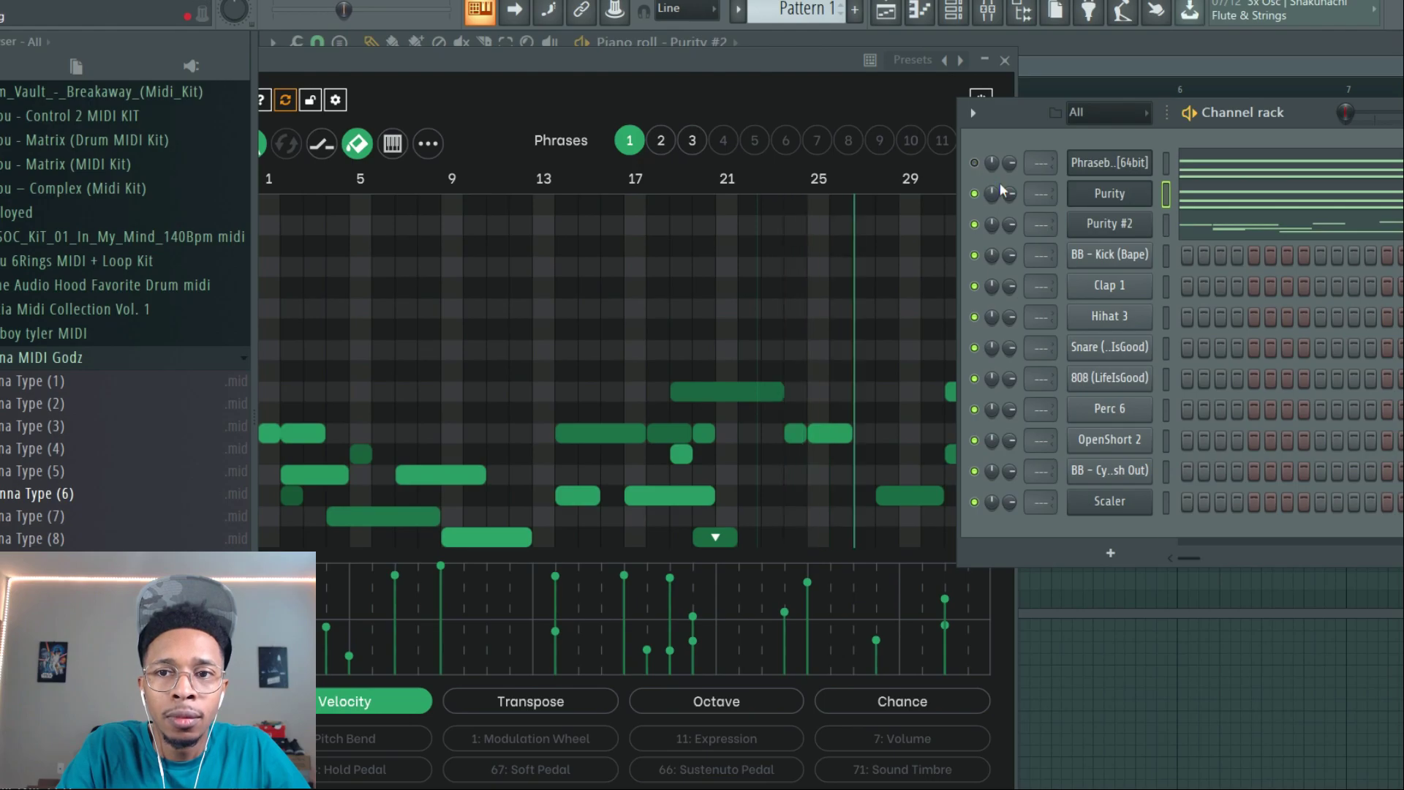
# Review the notes in the Purity #2 piano roll, then stop playback.
pyautogui.click(1188, 219)
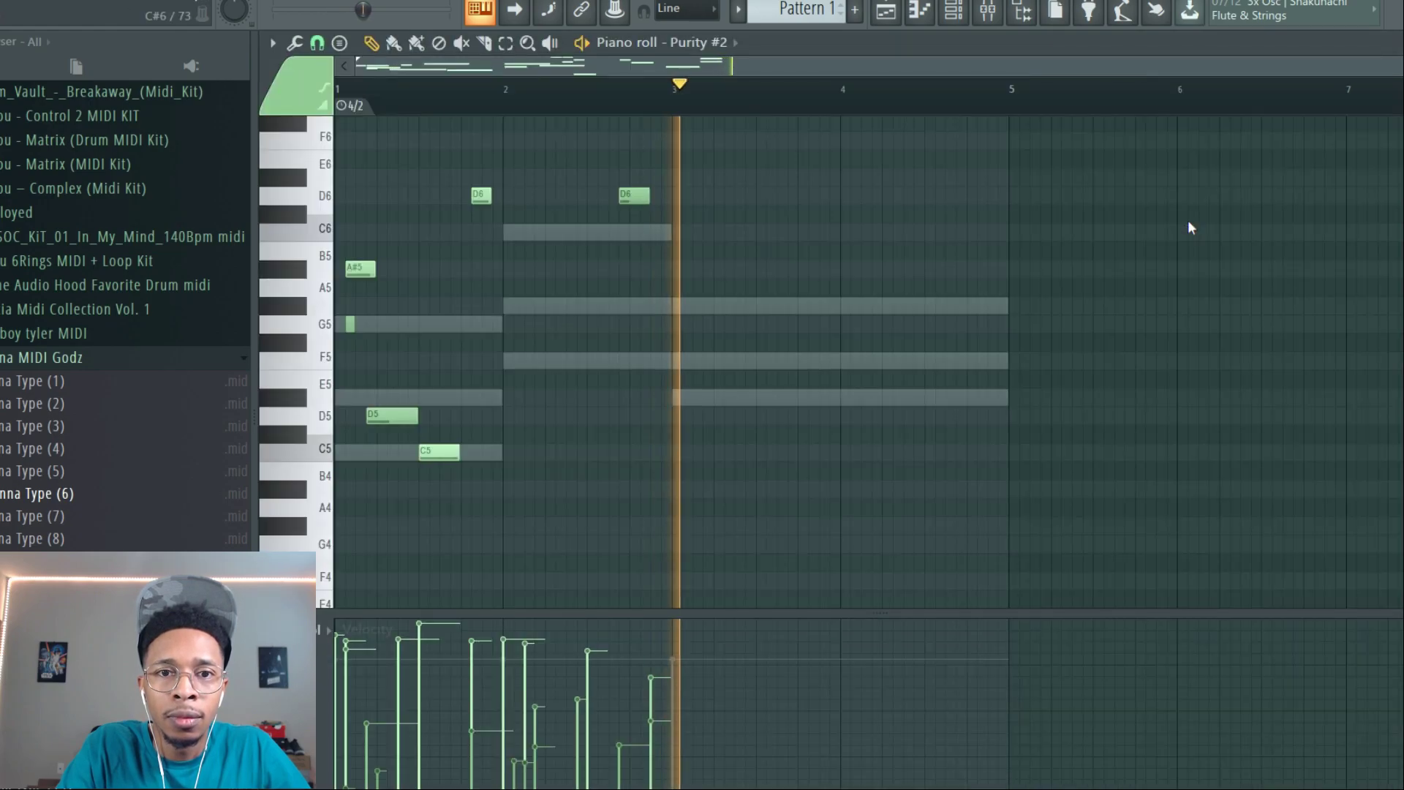
pyautogui.scroll(5, 923, 283)
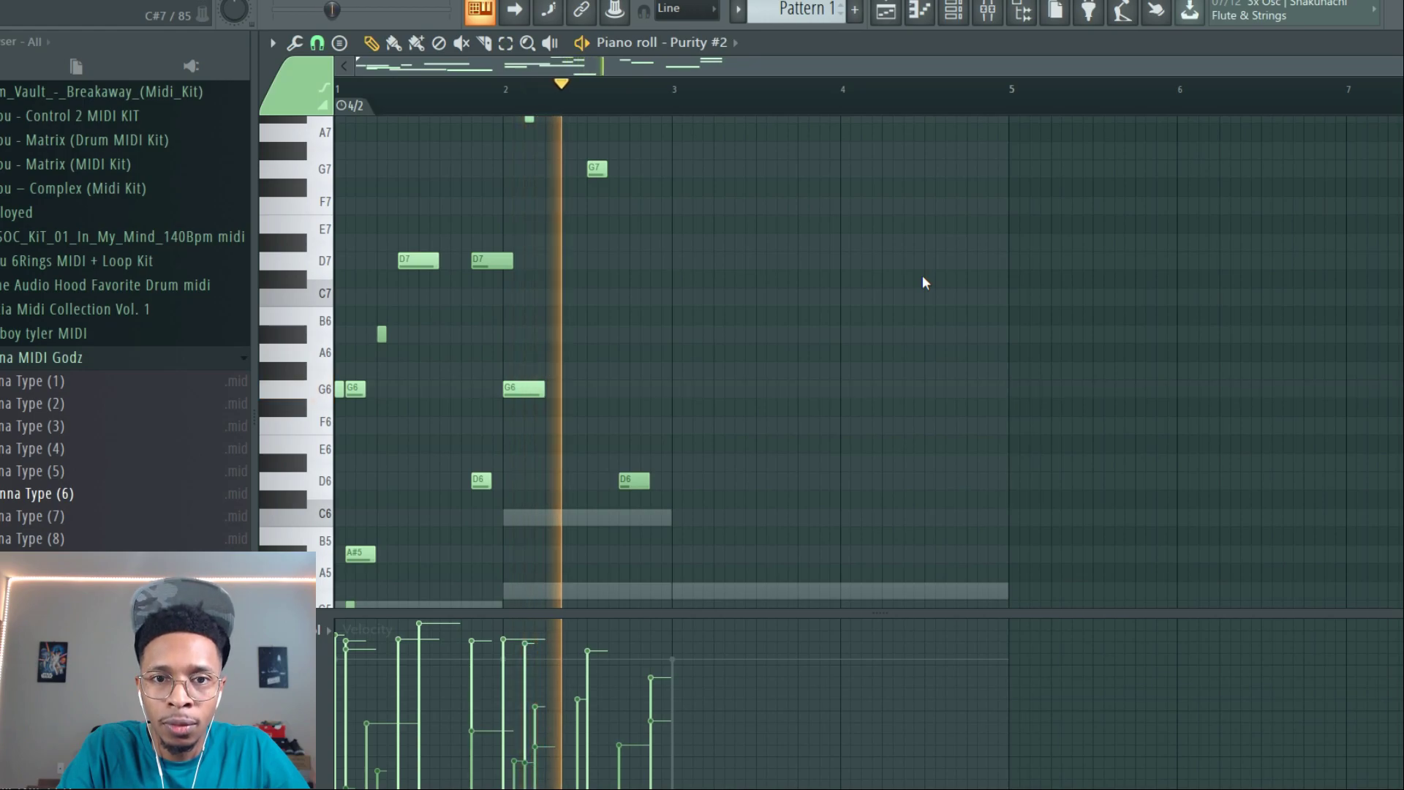
pyautogui.scroll(-3, 923, 277)
pyautogui.scroll(-7, 922, 278)
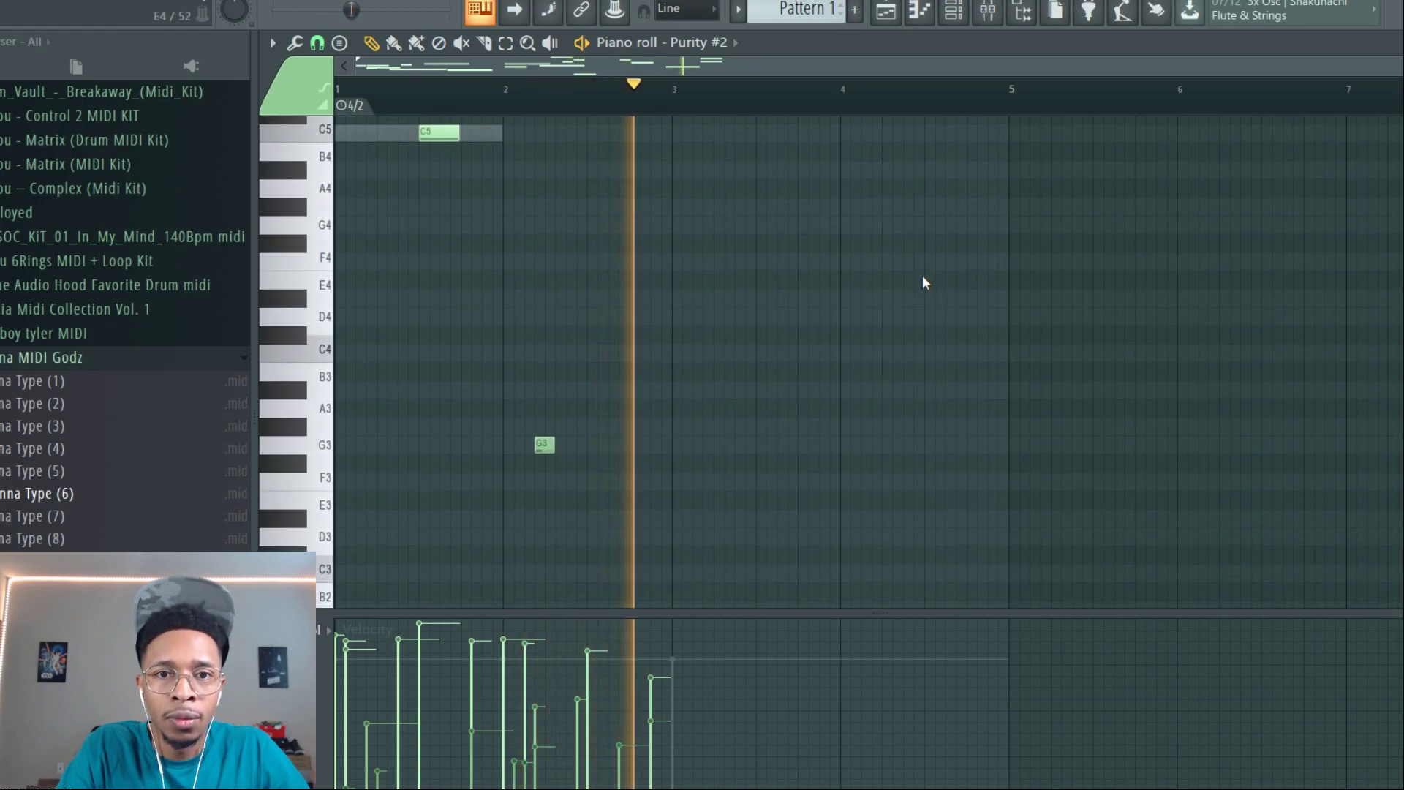
pyautogui.press('space')
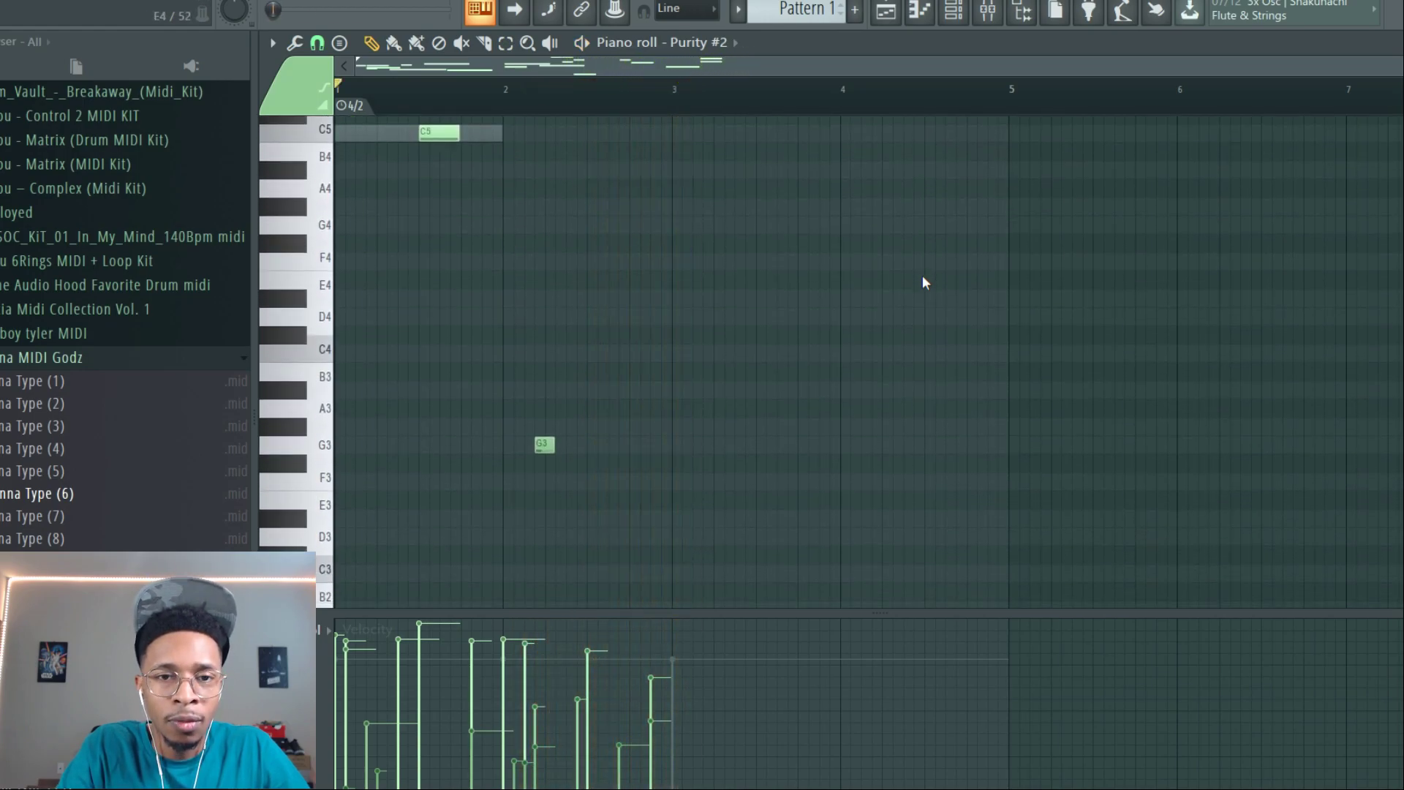
# Reopen Phrasebox from the channel rack and move its window so its View and Playback settings show.
pyautogui.press('F6')
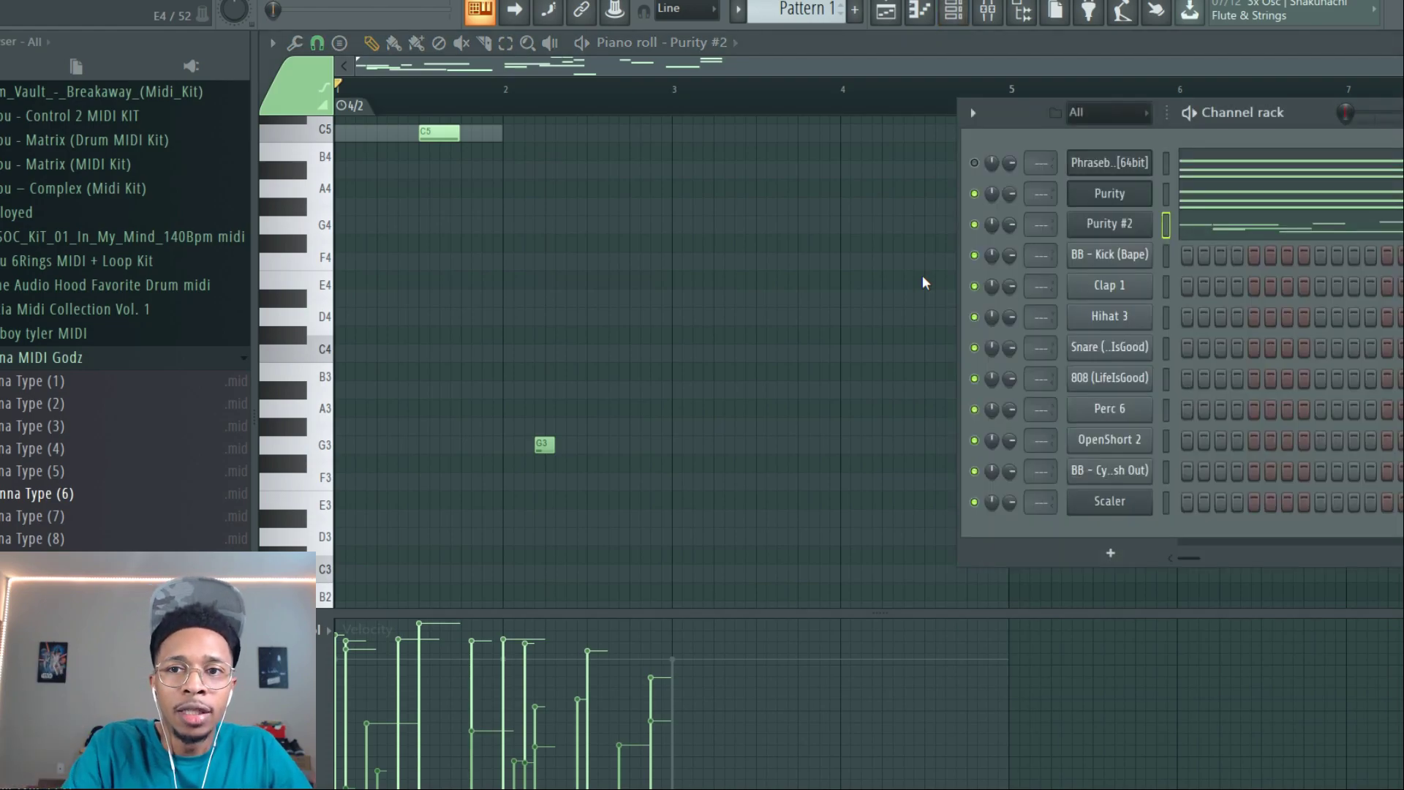
pyautogui.click(1111, 167)
pyautogui.moveTo(654, 62); pyautogui.dragTo(1070, 43)
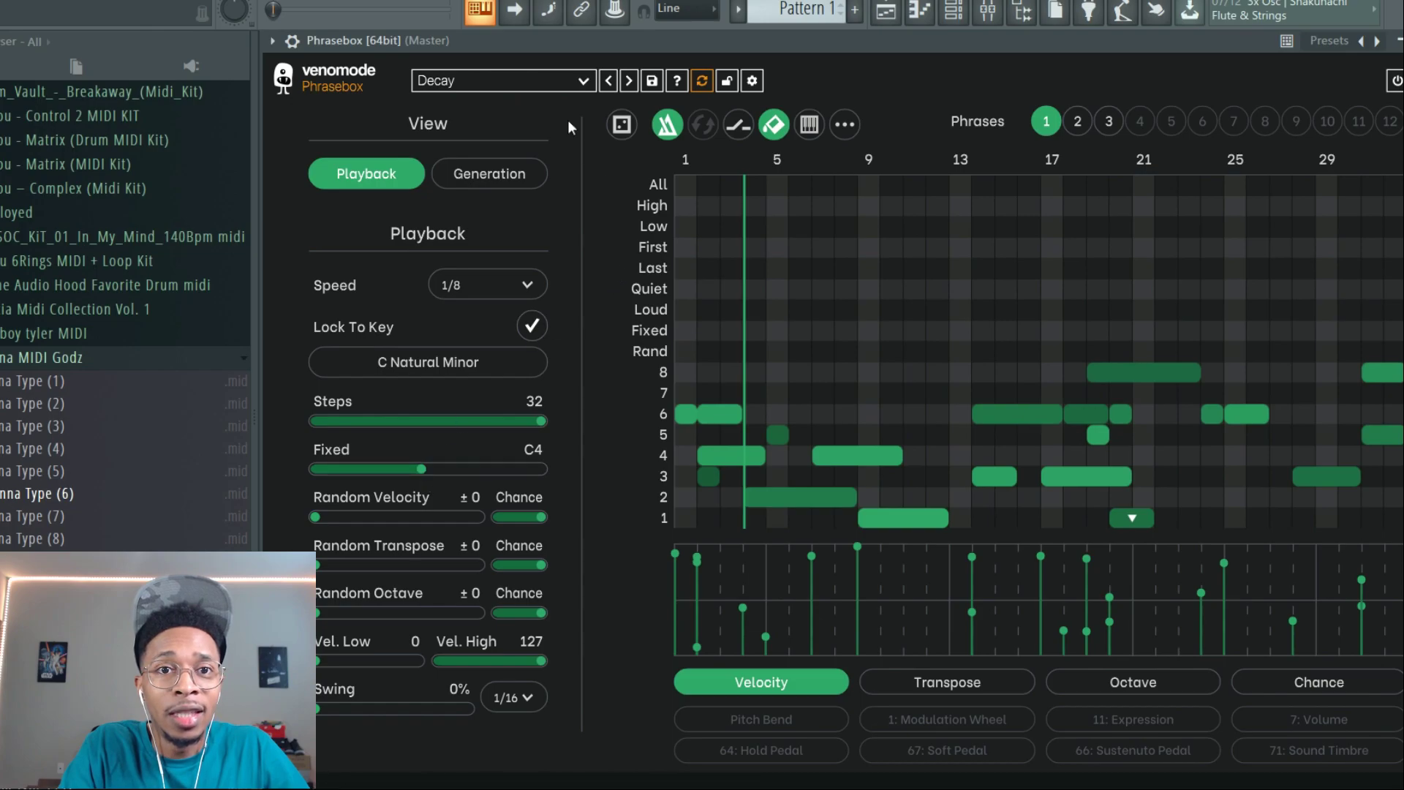
# Load the Bass > Spice preset in Phrasebox and roll a new random 32-step pattern.
pyautogui.click(540, 79)
pyautogui.moveTo(525, 132)
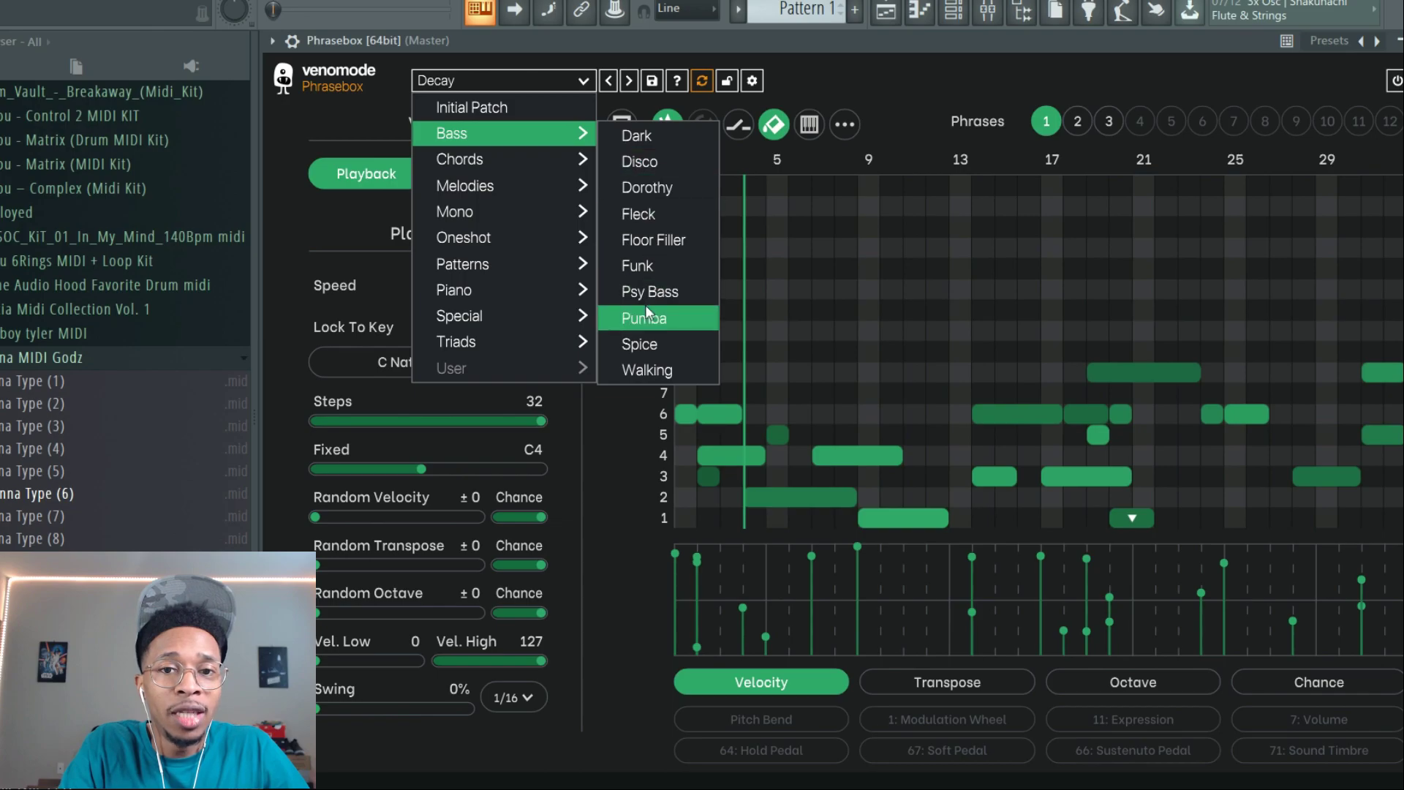
pyautogui.click(643, 342)
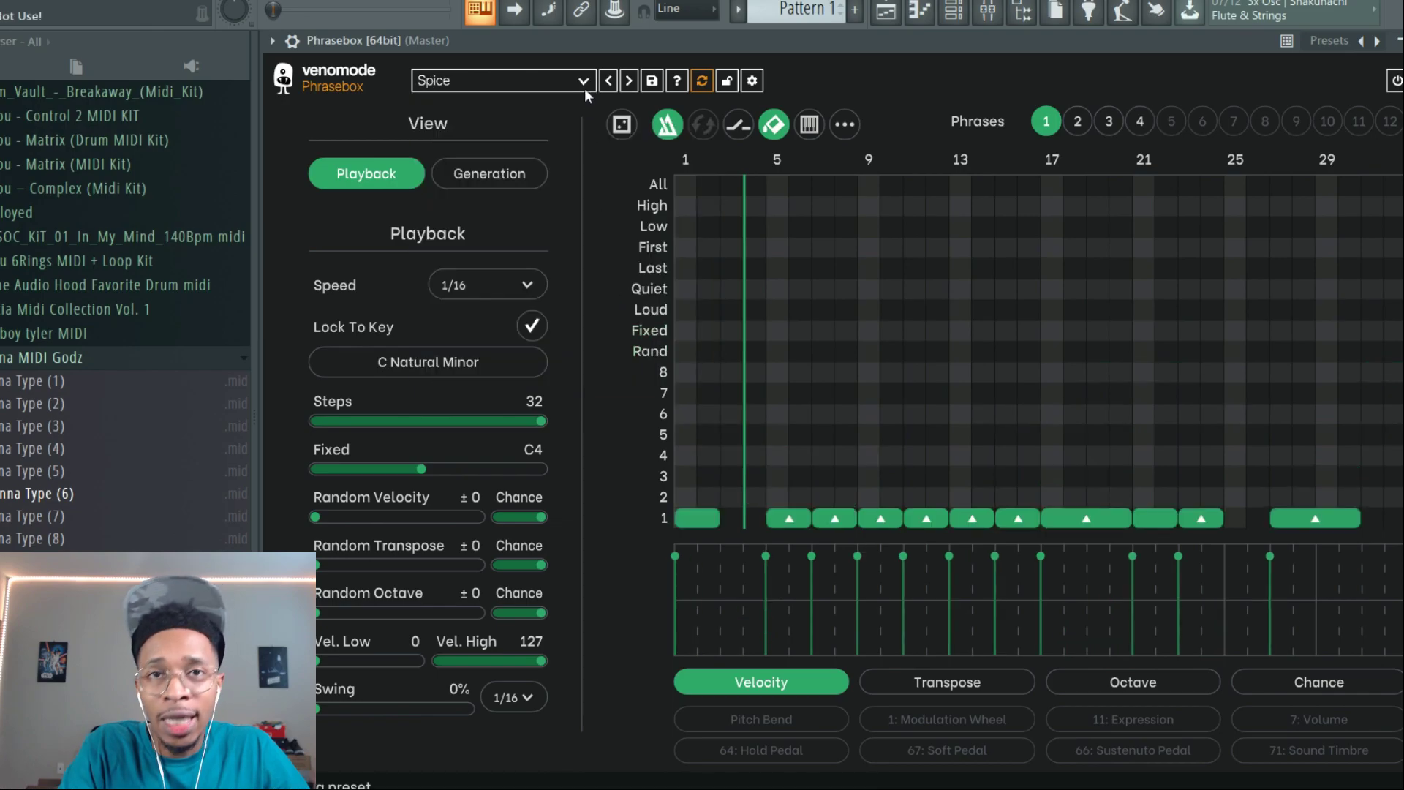
pyautogui.click(622, 125)
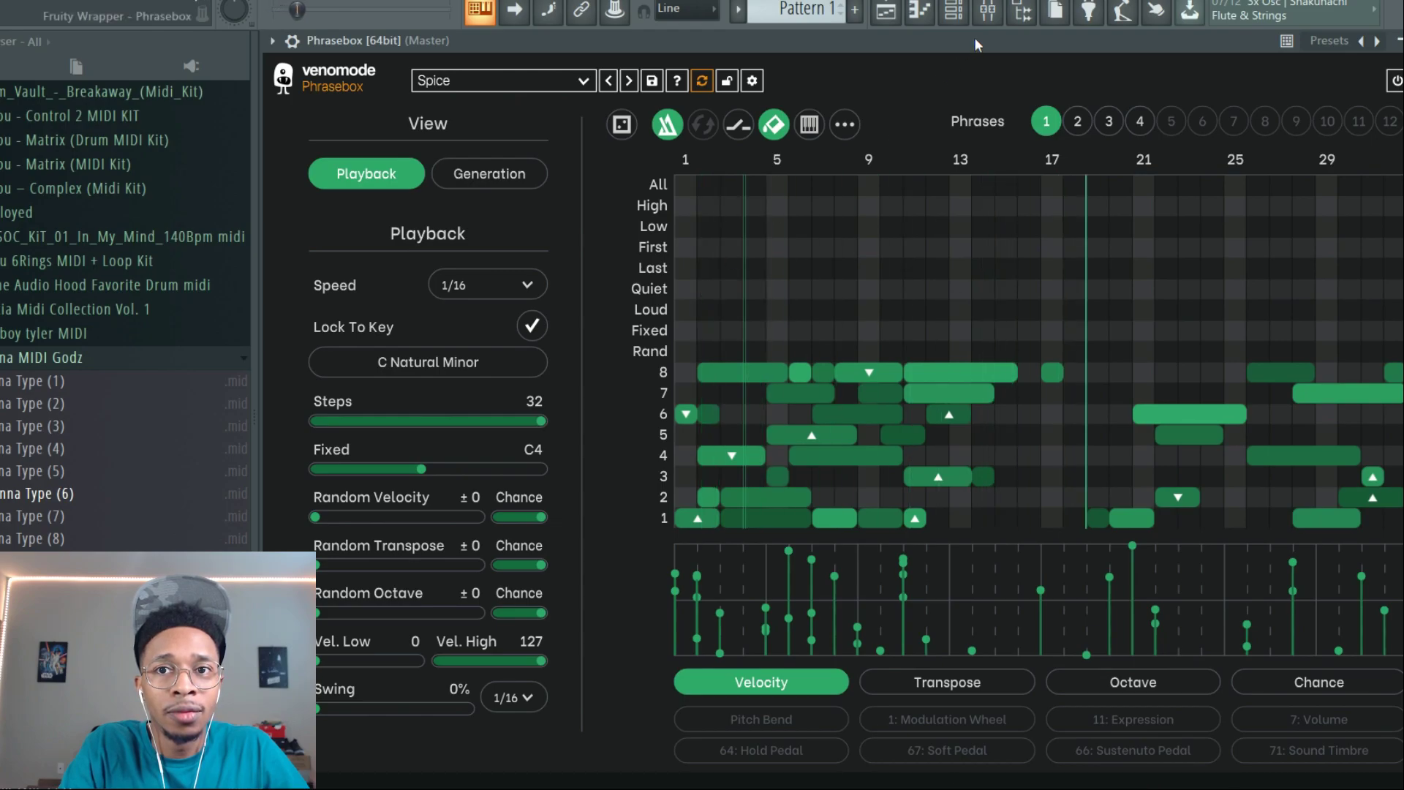
# Turn the Phrasebox channel on and mute the Purity channel, then stop playback.
pyautogui.moveTo(974, 37); pyautogui.dragTo(734, 261)
pyautogui.click(976, 164)
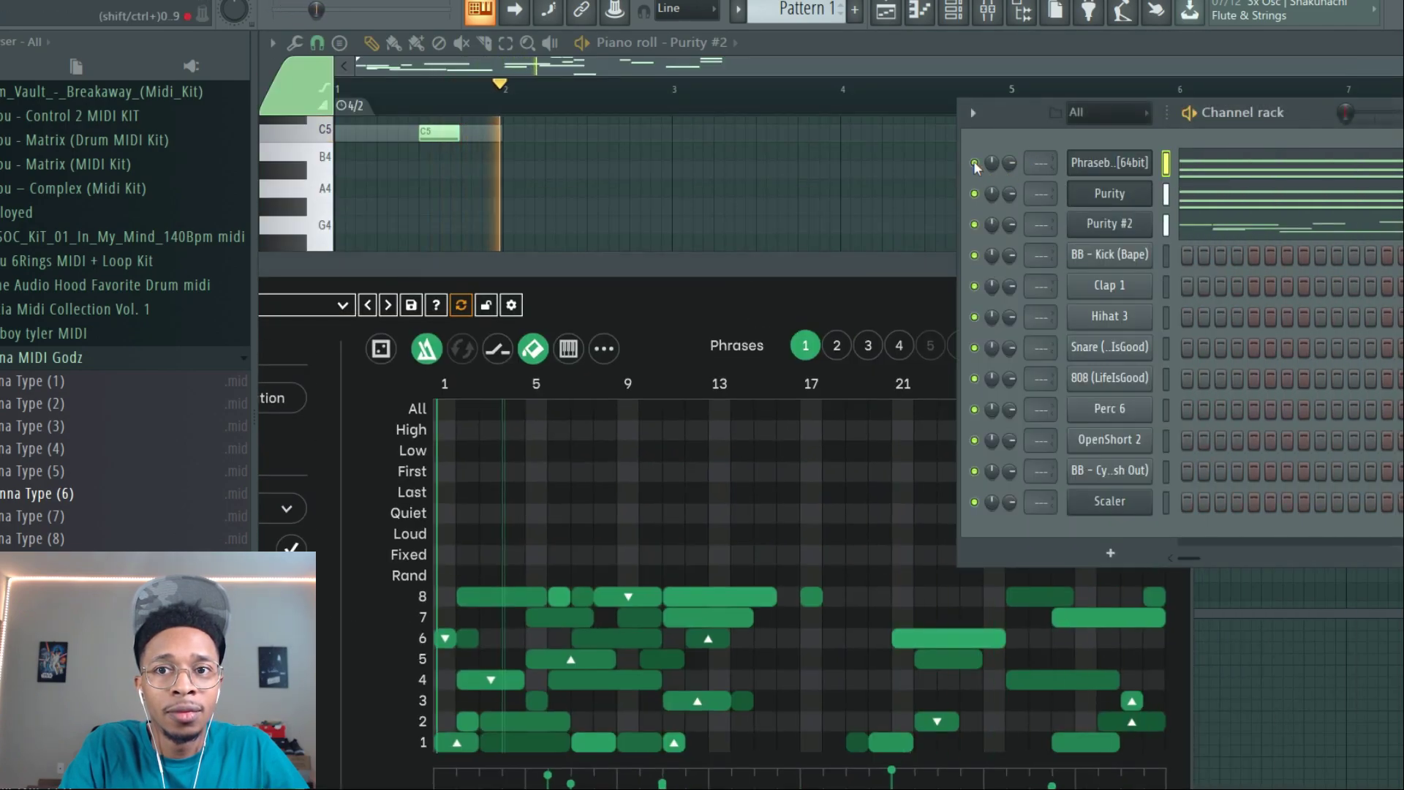
pyautogui.moveTo(880, 258); pyautogui.dragTo(923, 365)
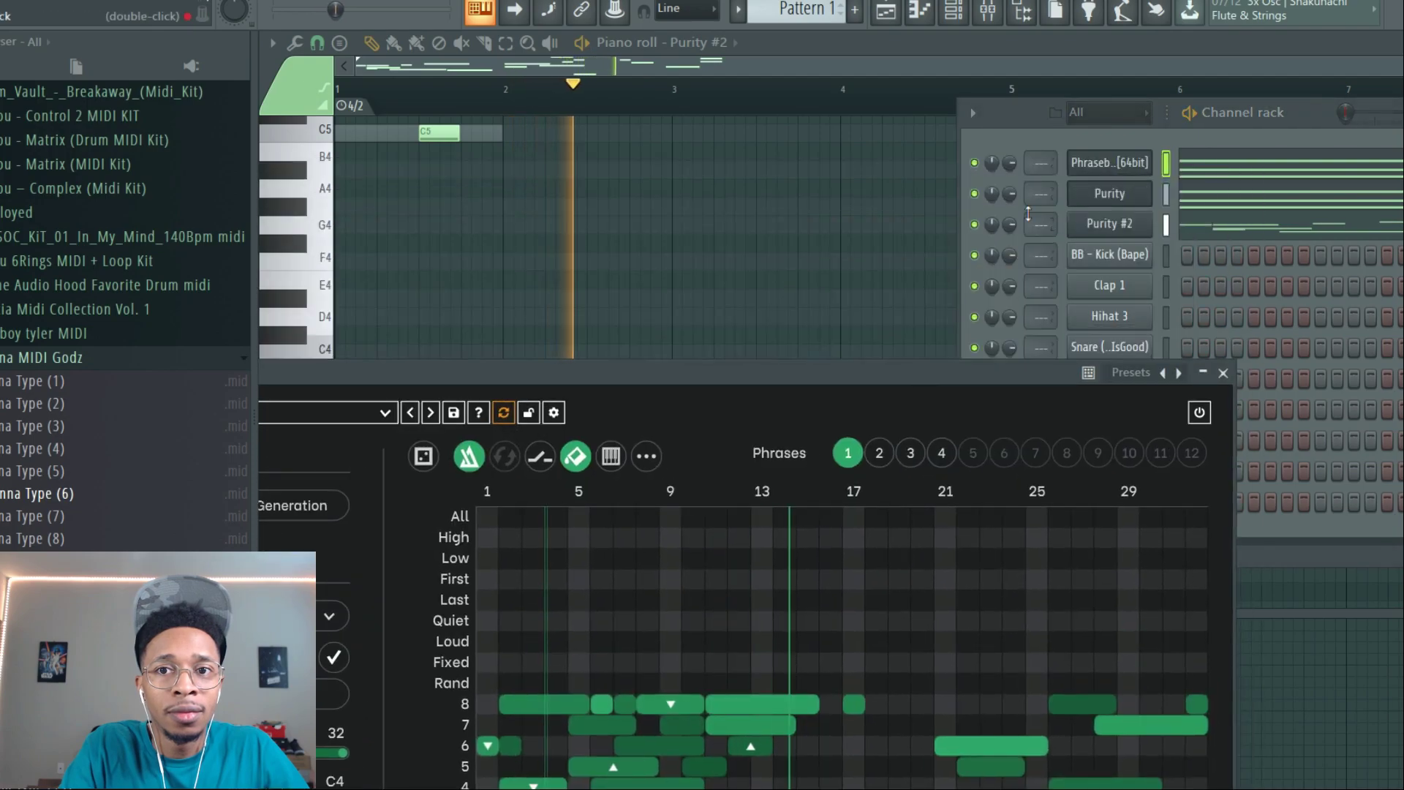
pyautogui.click(975, 195)
pyautogui.moveTo(839, 362); pyautogui.dragTo(898, 180)
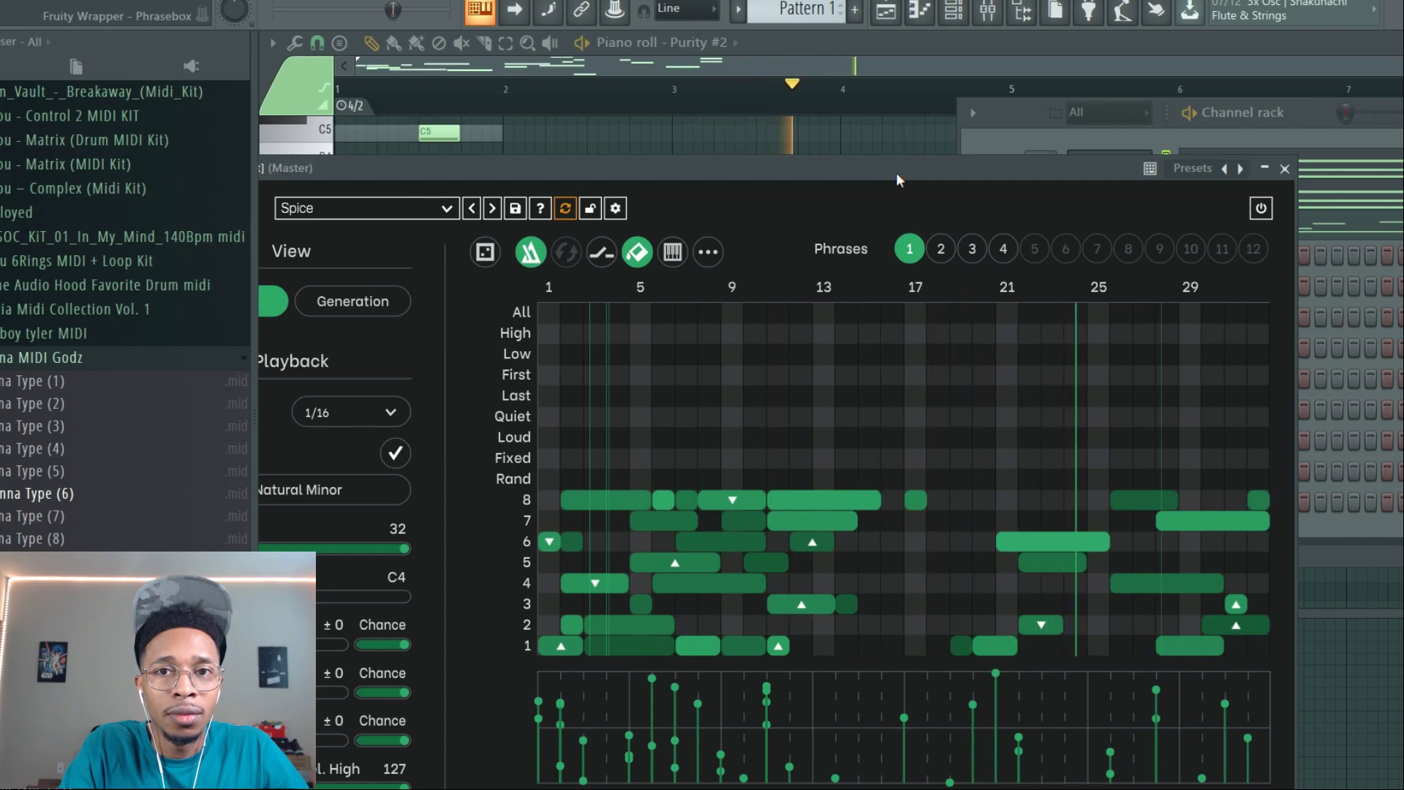
pyautogui.press('space')
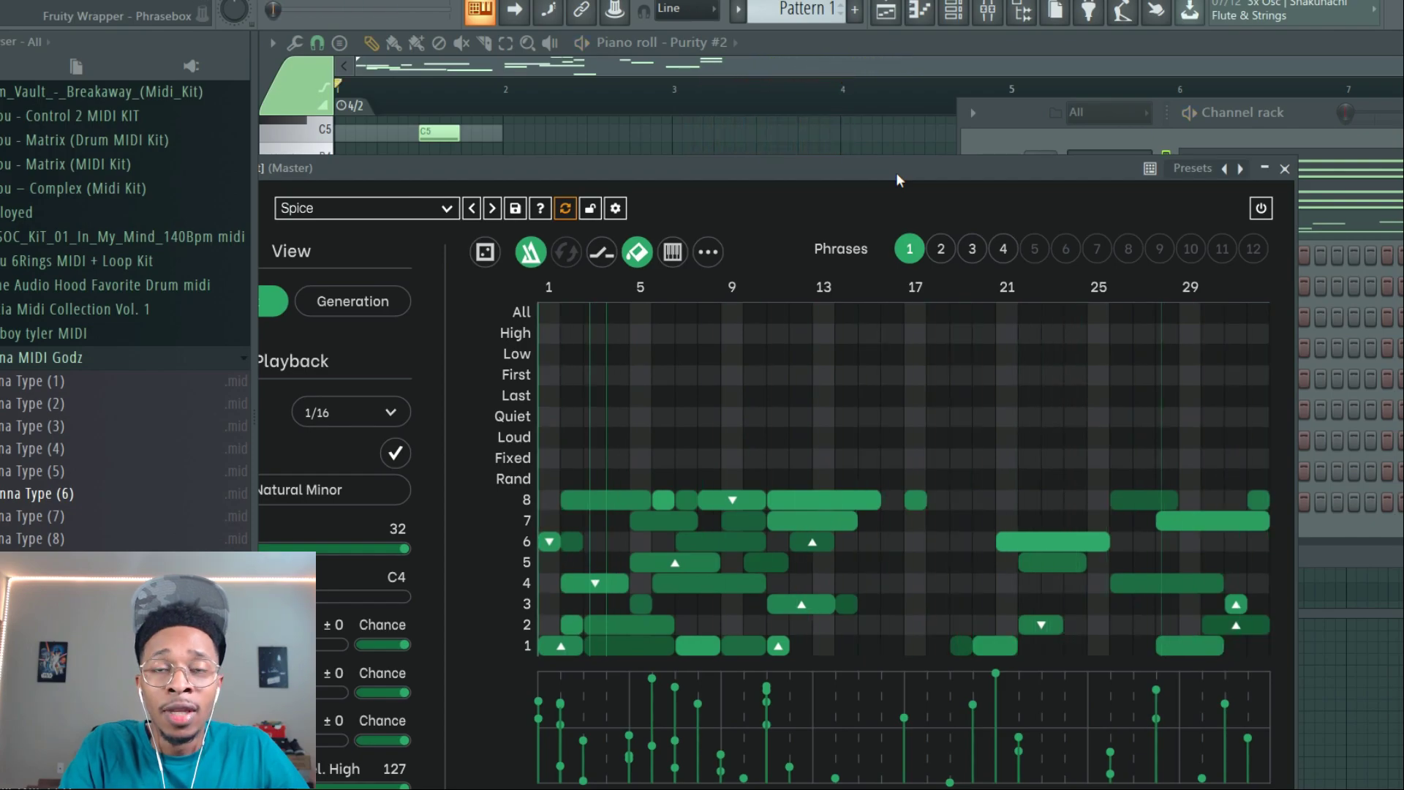